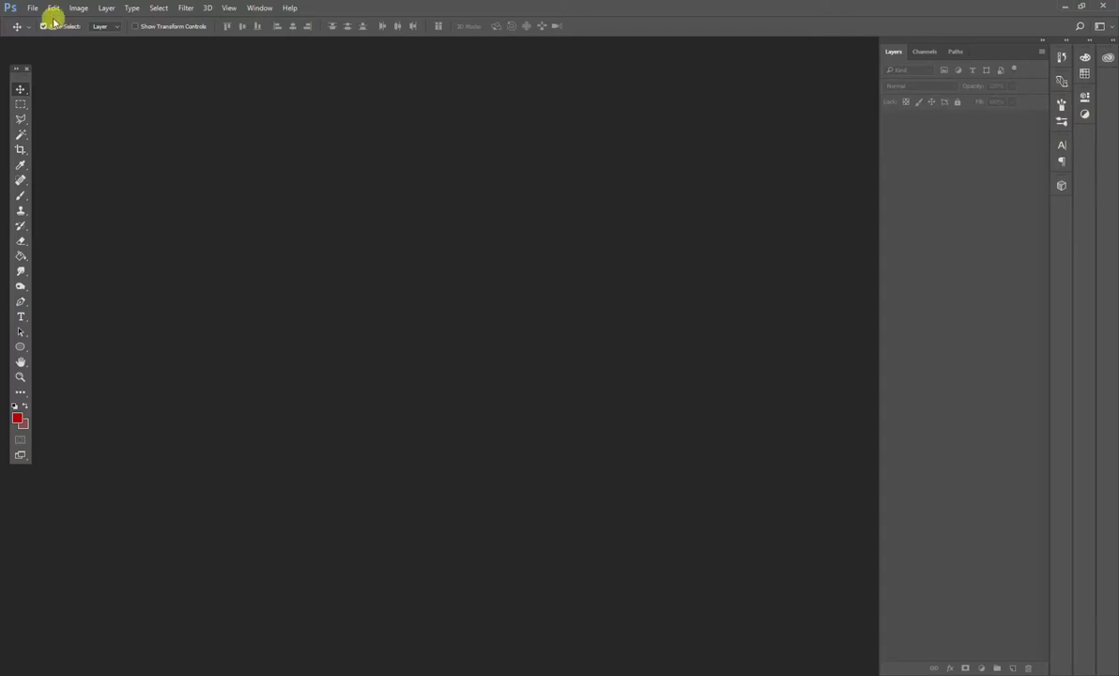
# Start a new 1080 × 1080 px document at 300 ppi, Untitled-1, using Ctrl+N
pyautogui.click(32, 8)
pyautogui.click(34, 8)
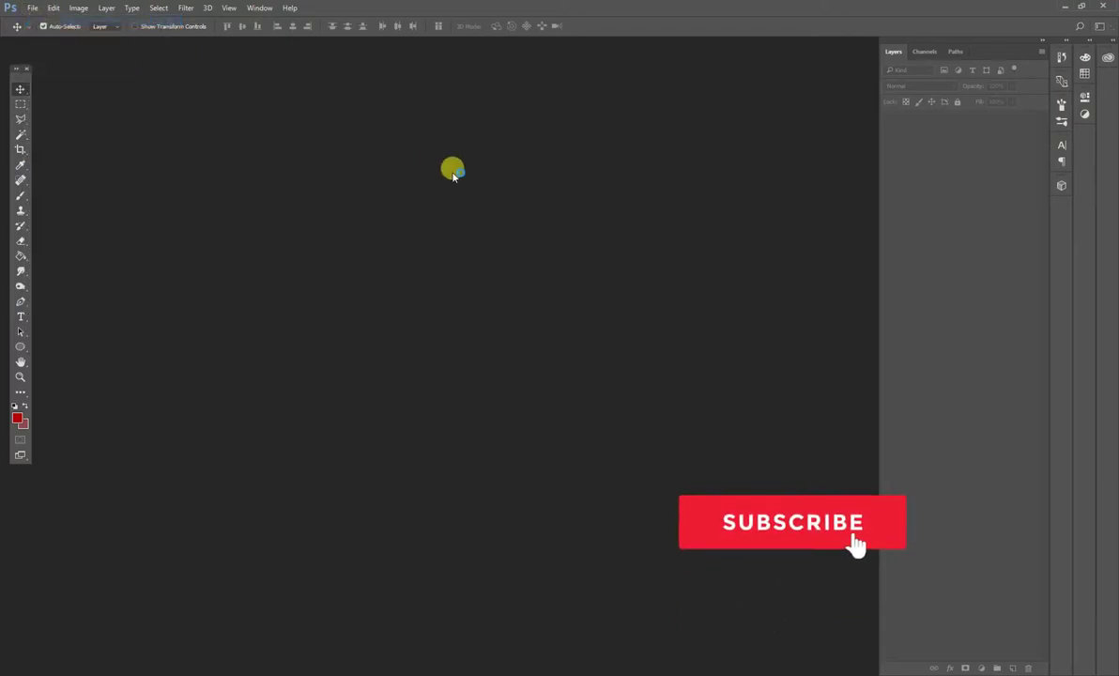
pyautogui.hotkey('ctrl', 'n')
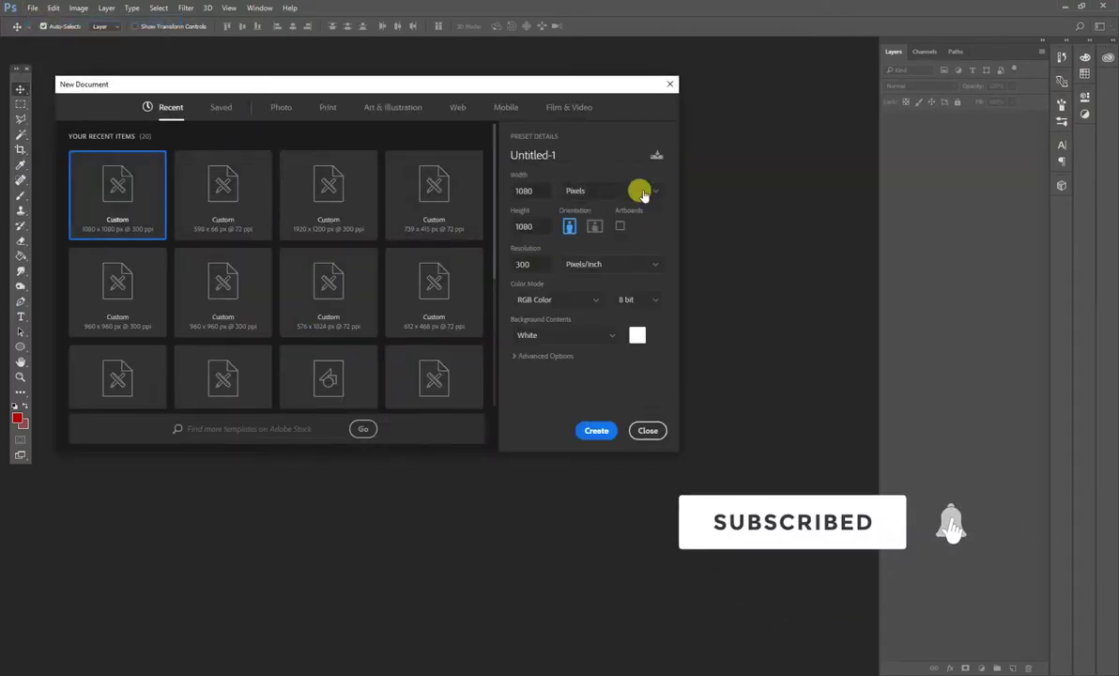
pyautogui.doubleClick(524, 190)
pyautogui.doubleClick(526, 226)
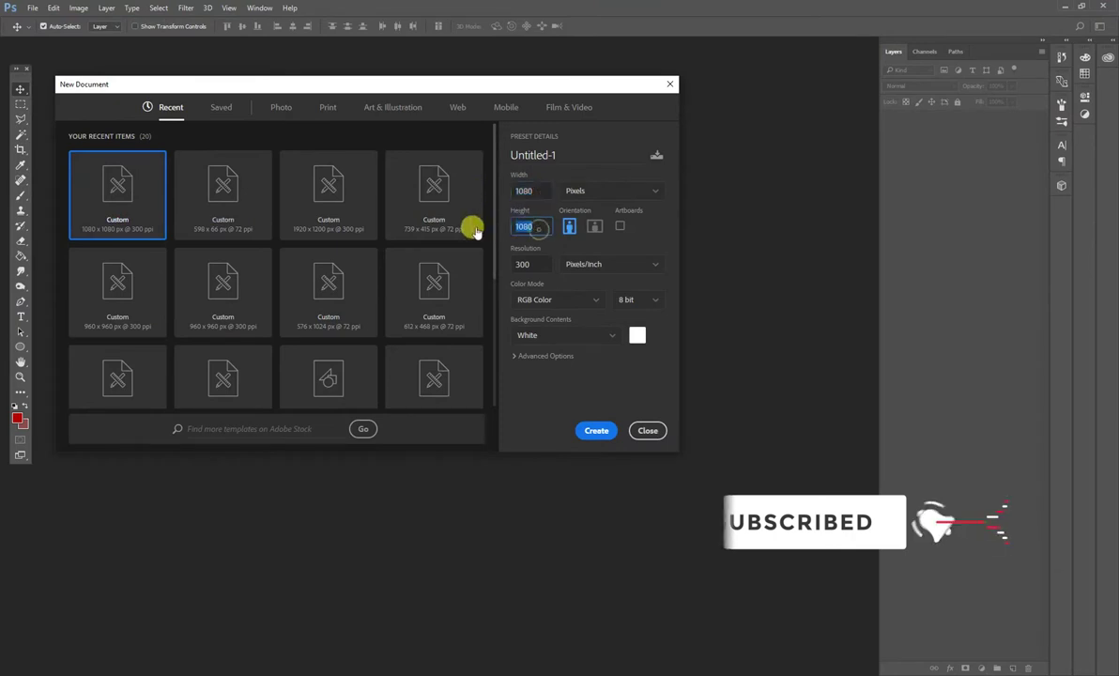
pyautogui.press('Tab')
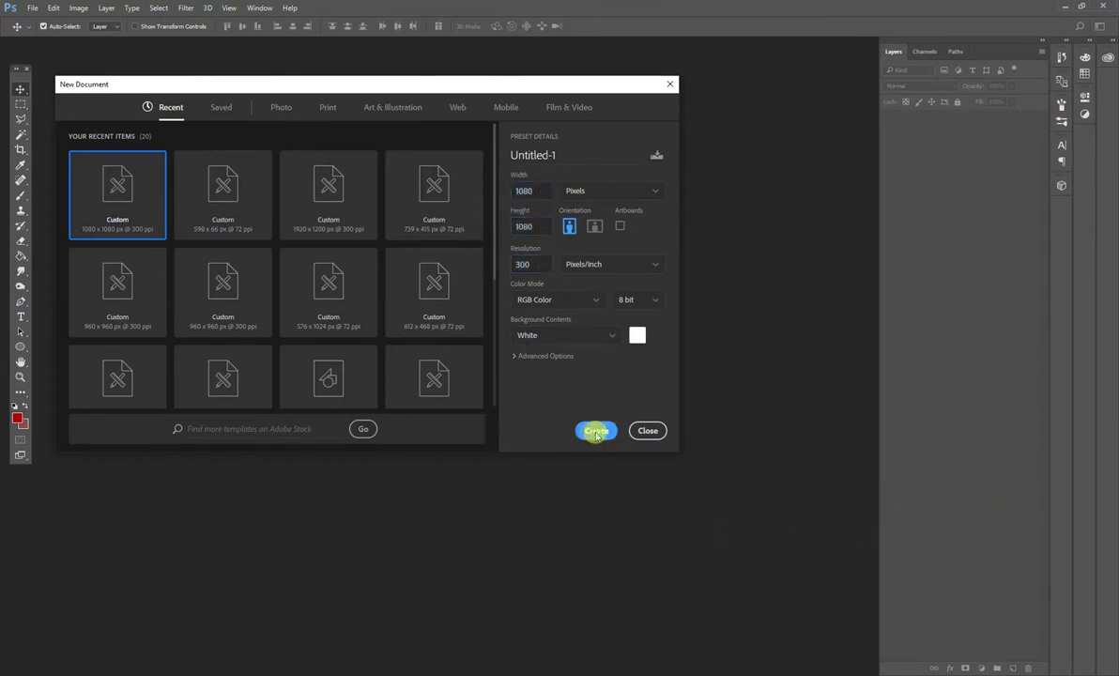
pyautogui.click(596, 432)
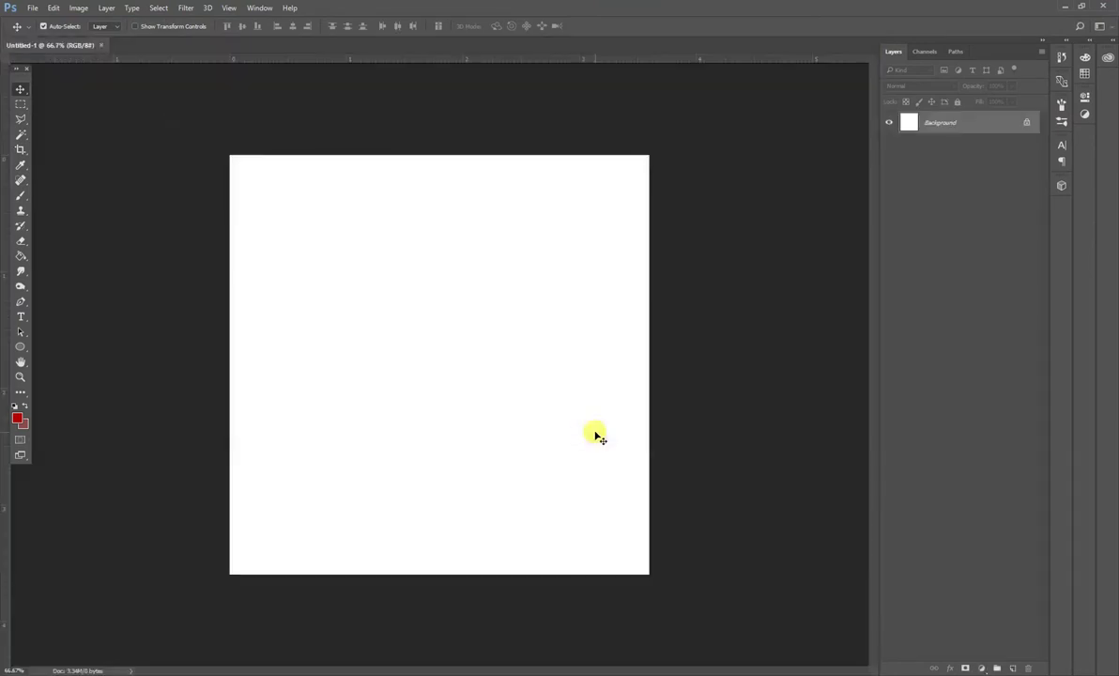
# Unlock the Background into Layer 0 and fill it solid black with the Paint Bucket
pyautogui.click(1026, 123)
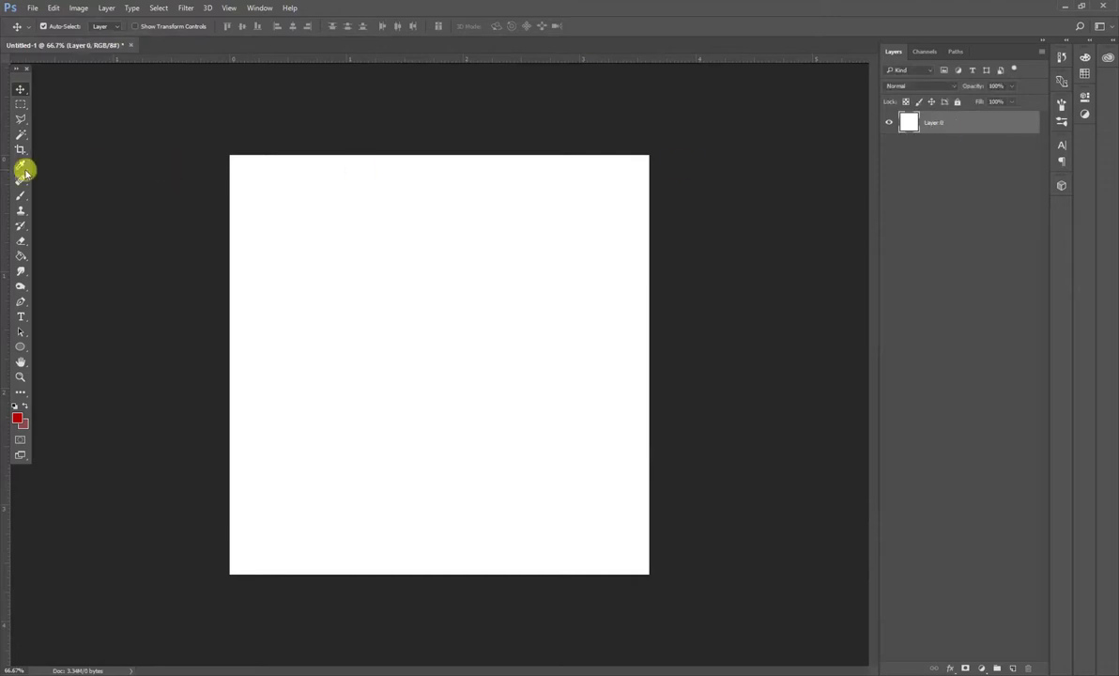
pyautogui.click(20, 258)
pyautogui.click(500, 377)
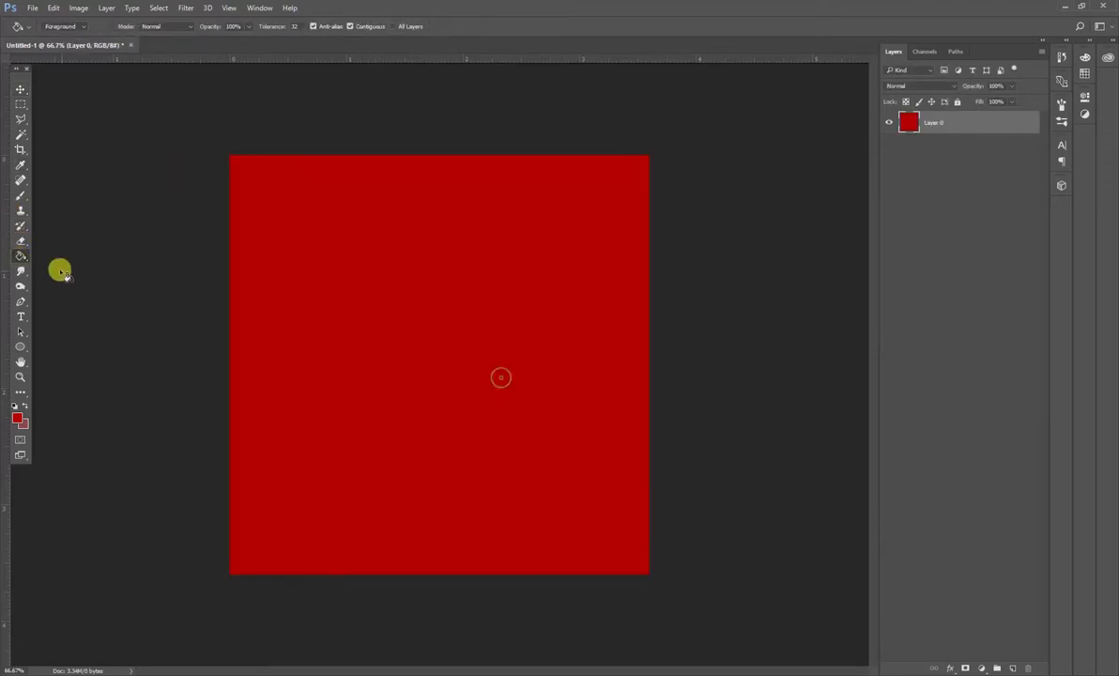
pyautogui.click(16, 419)
pyautogui.moveTo(732, 429); pyautogui.dragTo(704, 519)
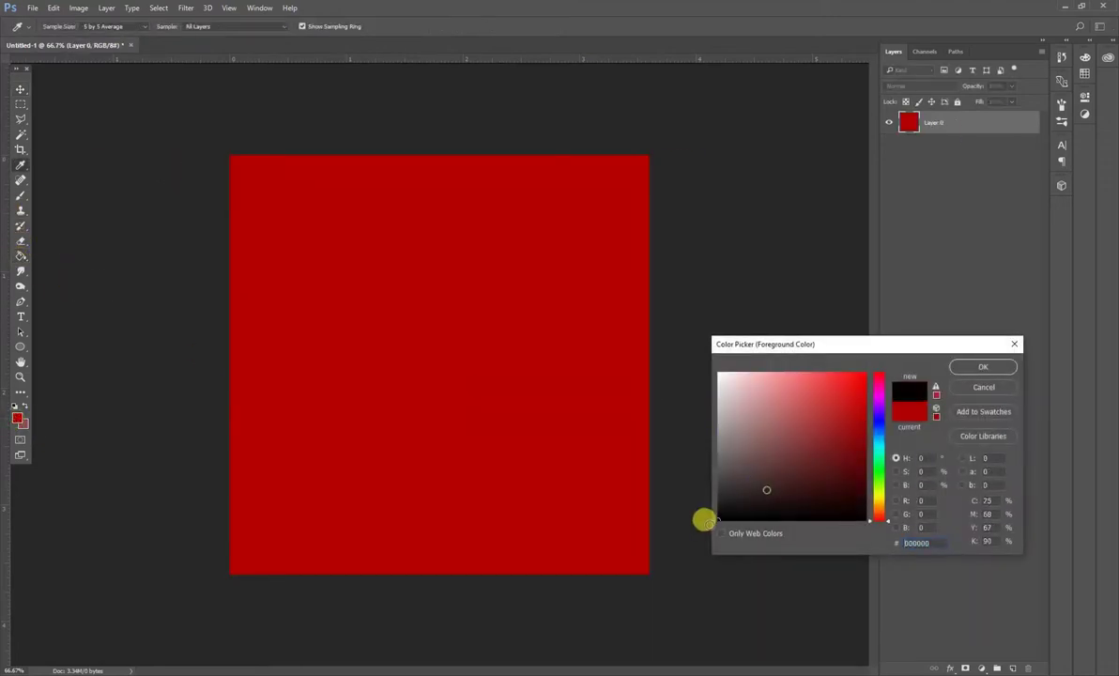
pyautogui.click(978, 368)
pyautogui.click(529, 296)
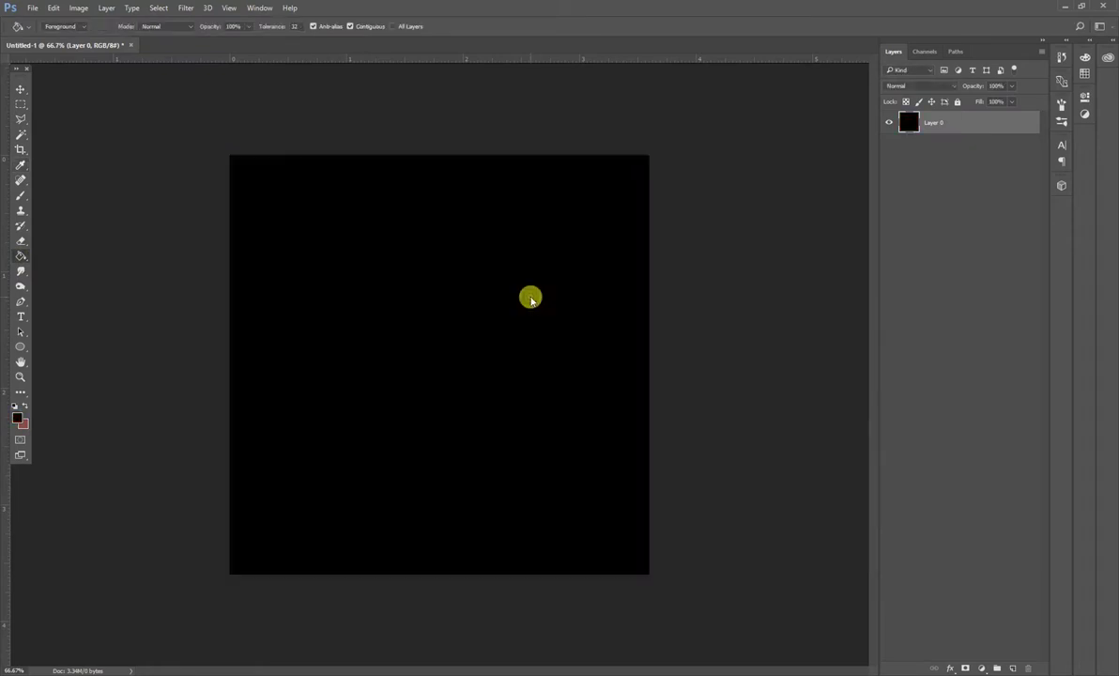
# Drag the blue glowing ring image from its folder onto the black canvas
pyautogui.click(20, 91)
pyautogui.click(164, 324)
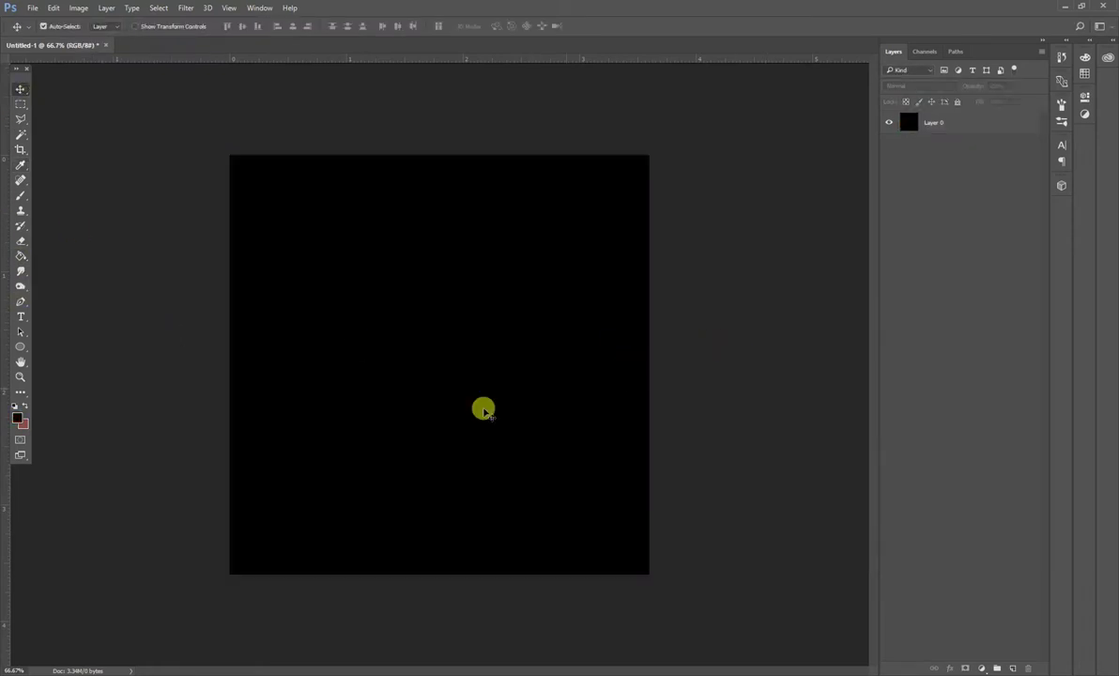
pyautogui.click(131, 675)
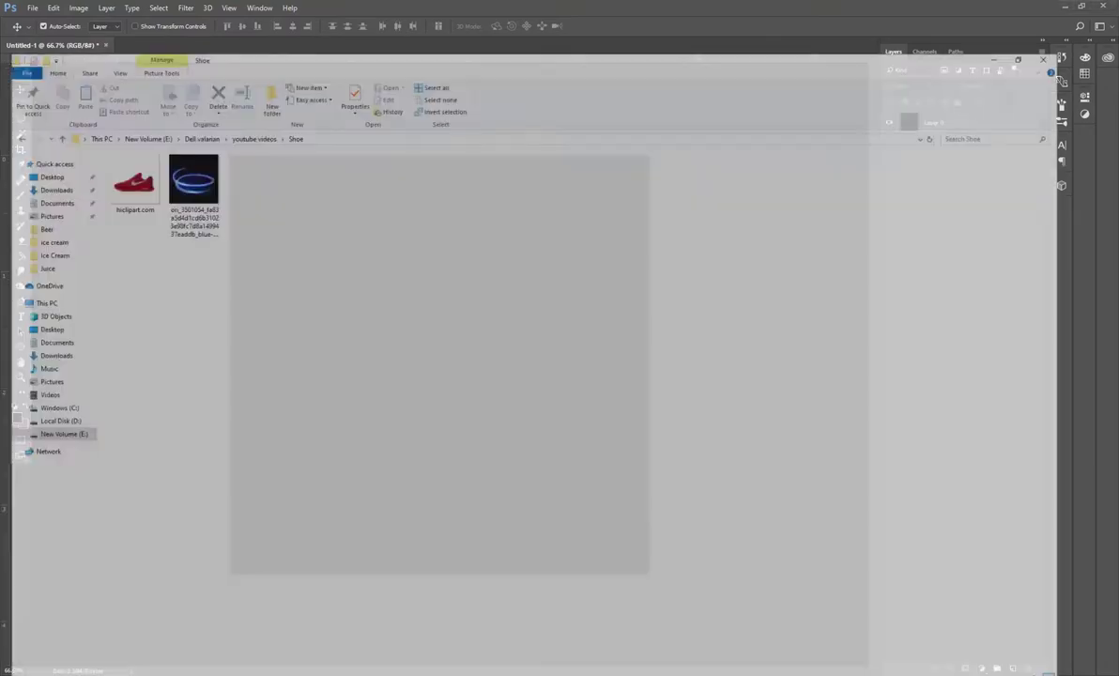
pyautogui.moveTo(202, 164); pyautogui.dragTo(258, 630)
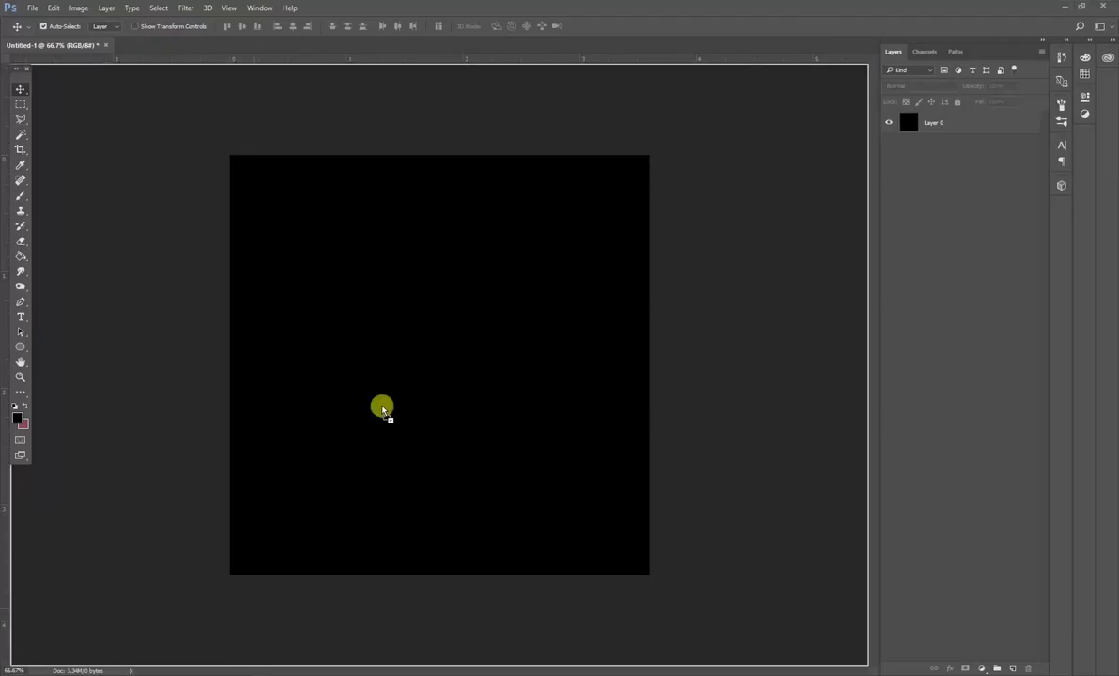
pyautogui.moveTo(258, 631); pyautogui.dragTo(425, 331)
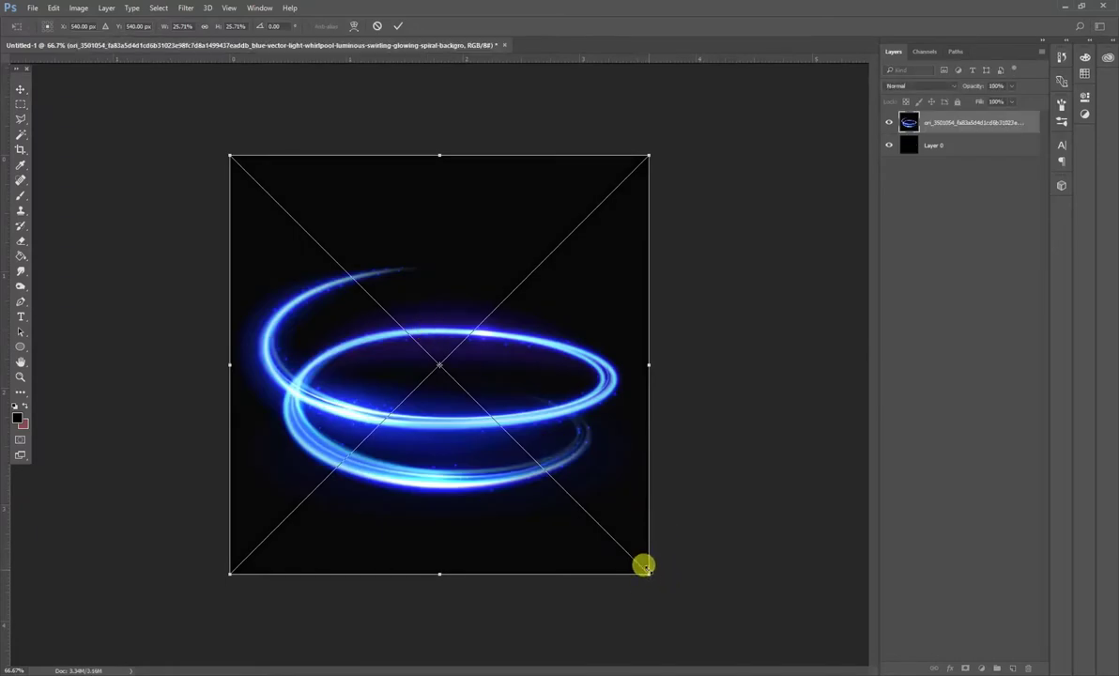
# Scale the spiral to about 18.5%, nudge it slightly upward, and commit the transform
pyautogui.moveTo(644, 565); pyautogui.dragTo(587, 504)
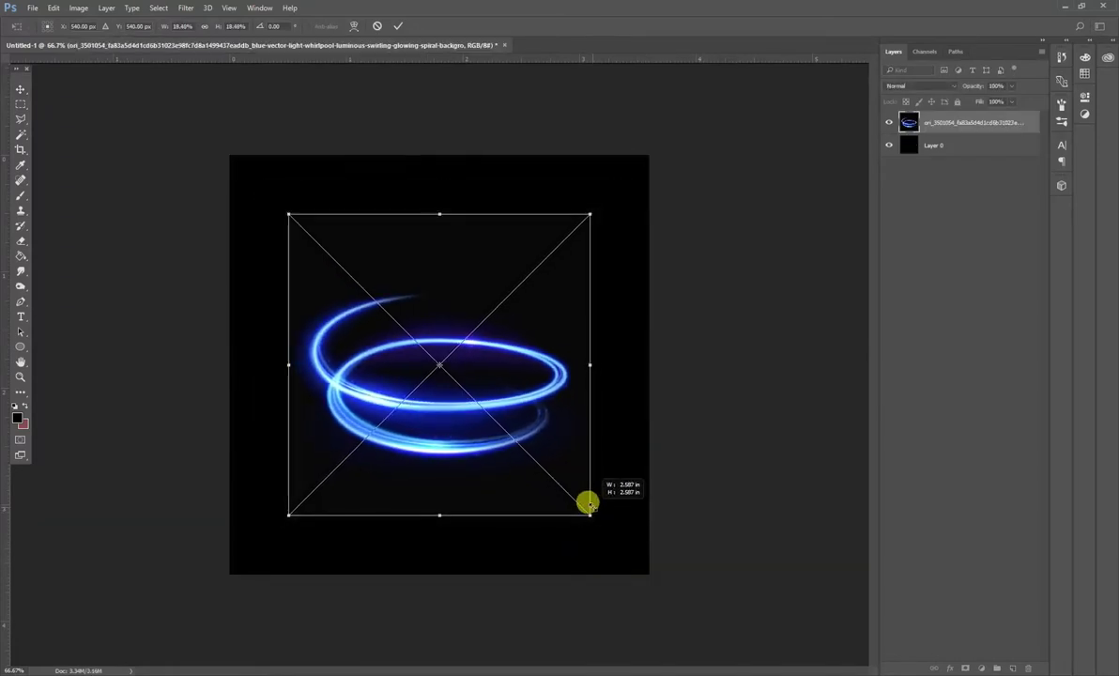
pyautogui.moveTo(539, 468); pyautogui.dragTo(540, 454)
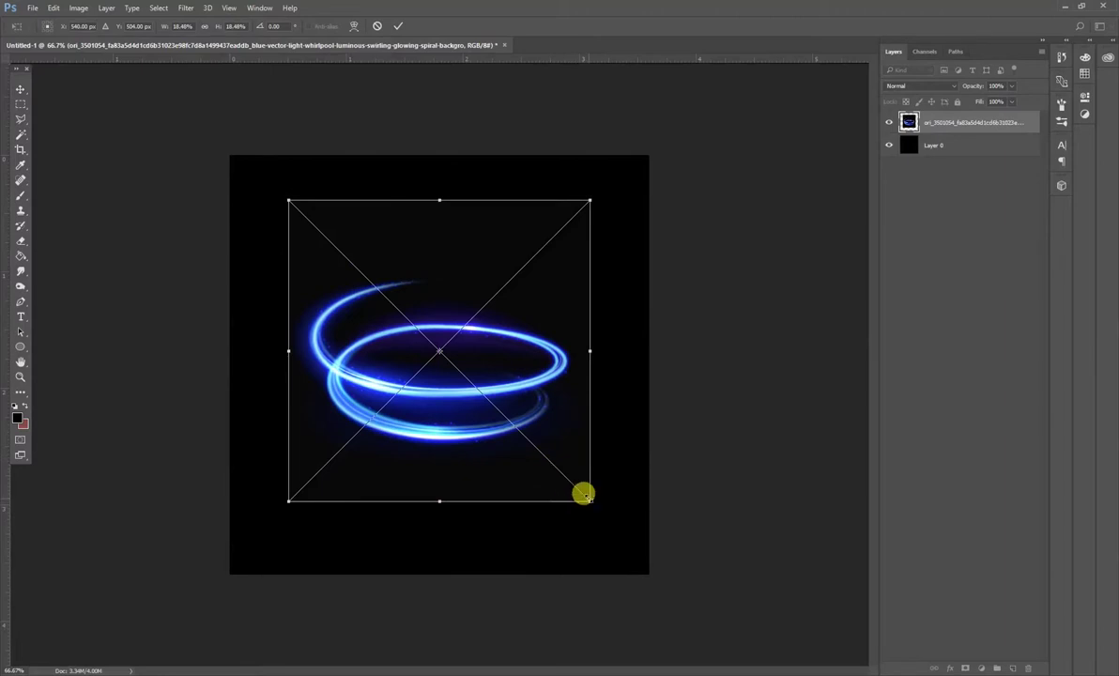
pyautogui.moveTo(584, 495); pyautogui.dragTo(587, 497)
pyautogui.press('Return')
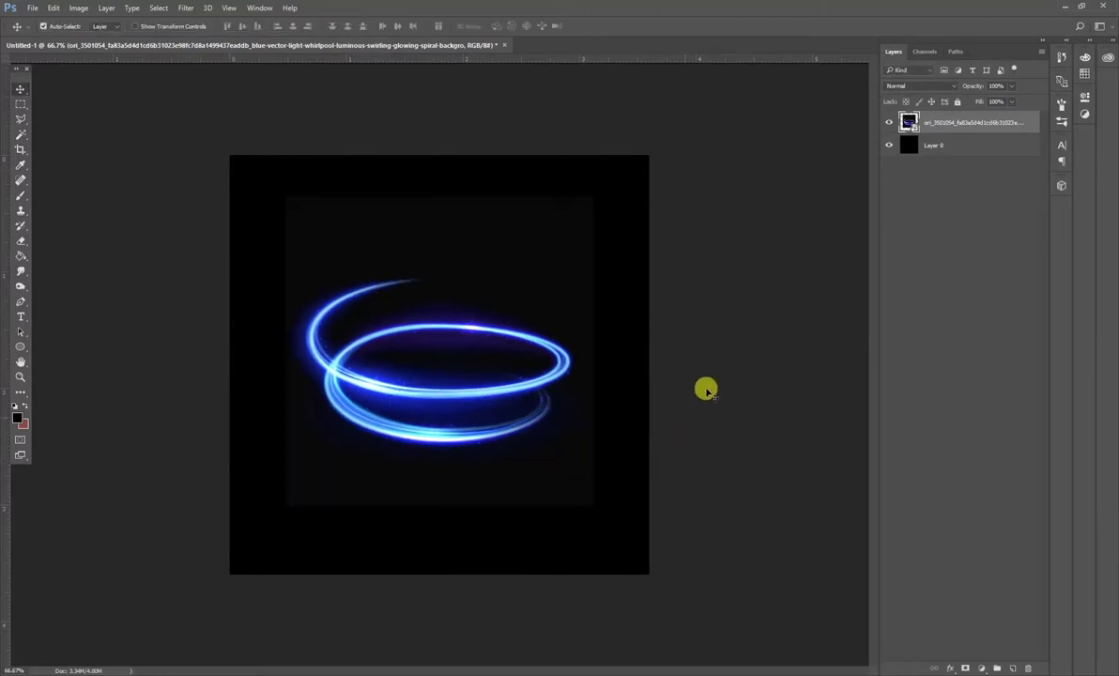
# Add a Gradient Map adjustment running from black to pure red ff0000
pyautogui.click(978, 668)
pyautogui.click(992, 644)
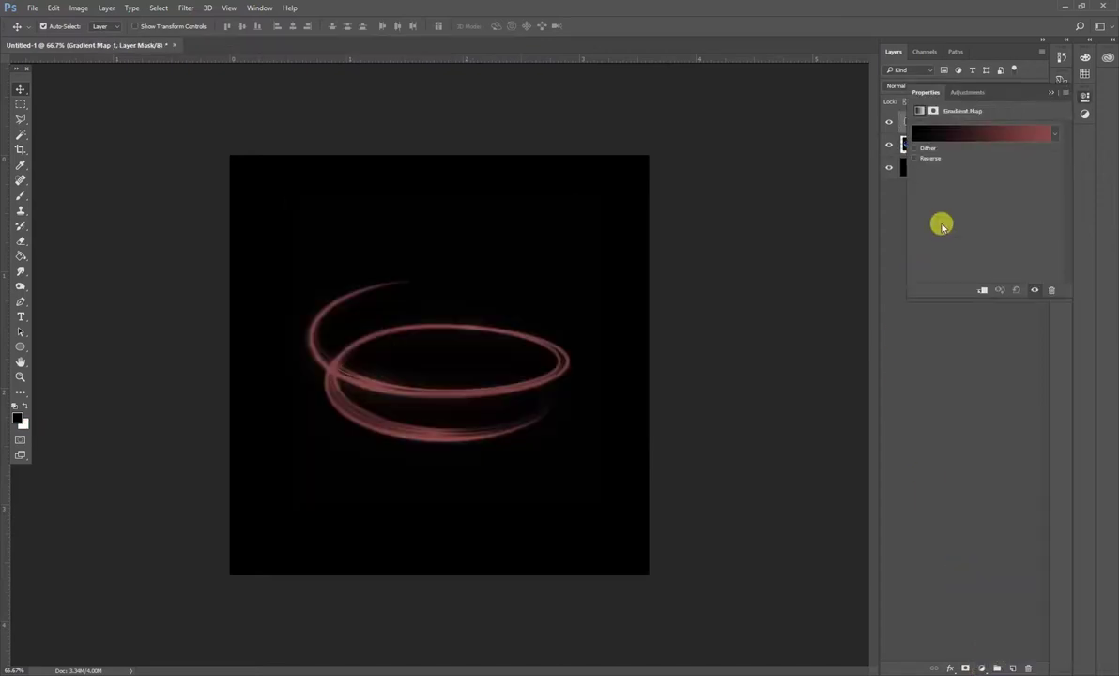
pyautogui.click(990, 139)
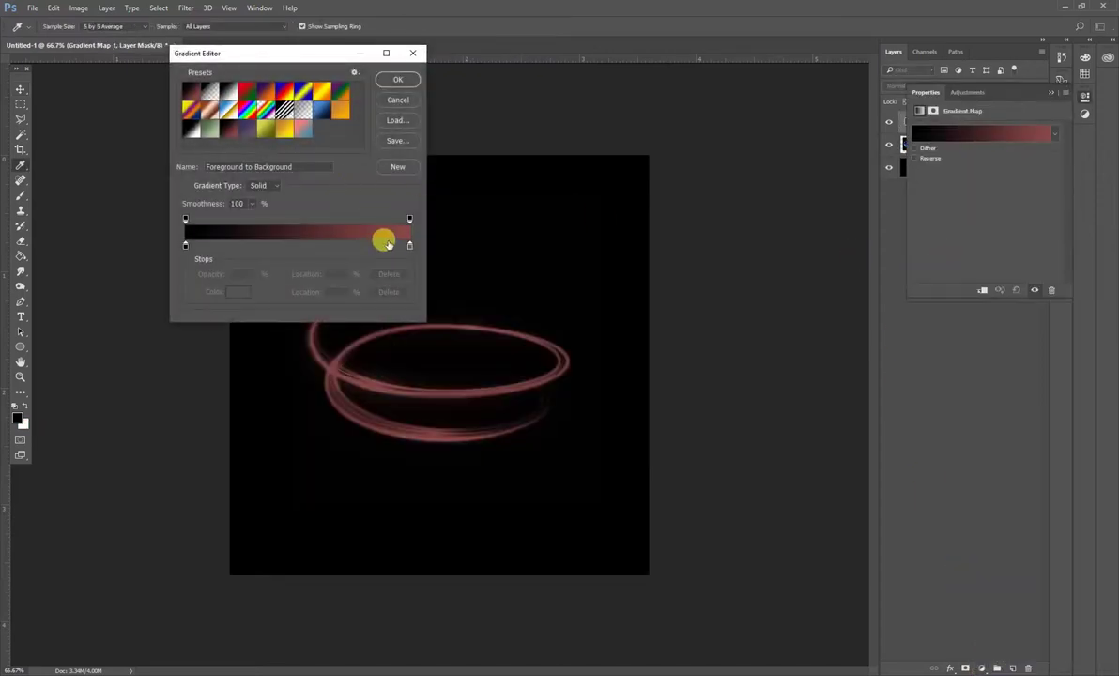
pyautogui.doubleClick(410, 247)
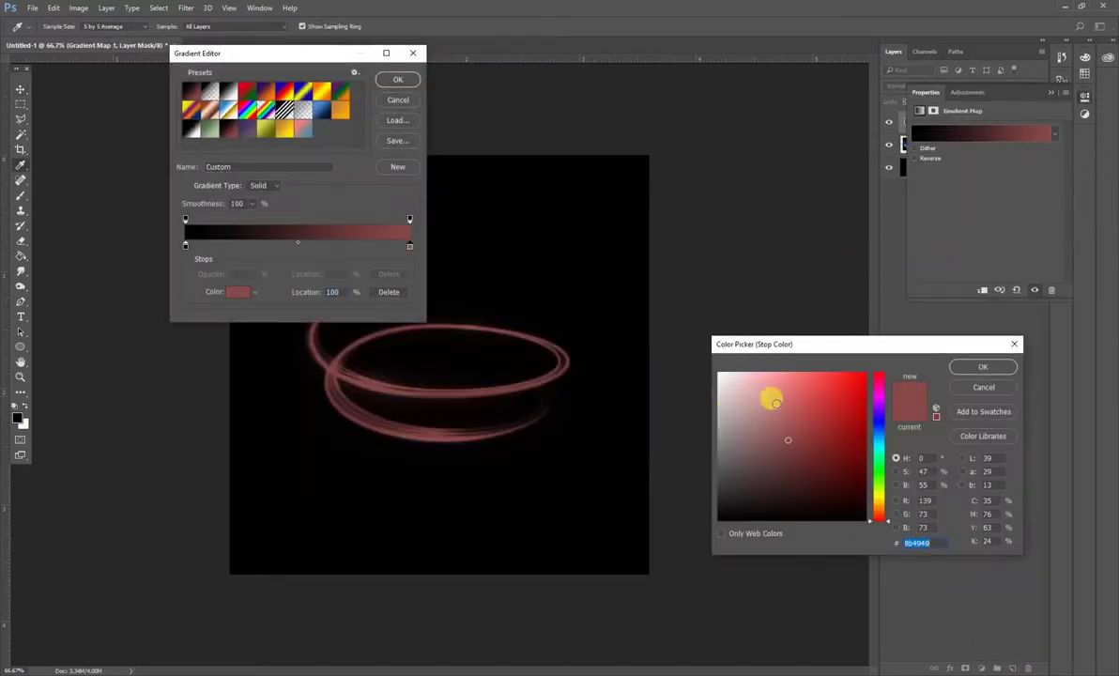
pyautogui.moveTo(771, 395); pyautogui.dragTo(869, 345)
pyautogui.click(976, 366)
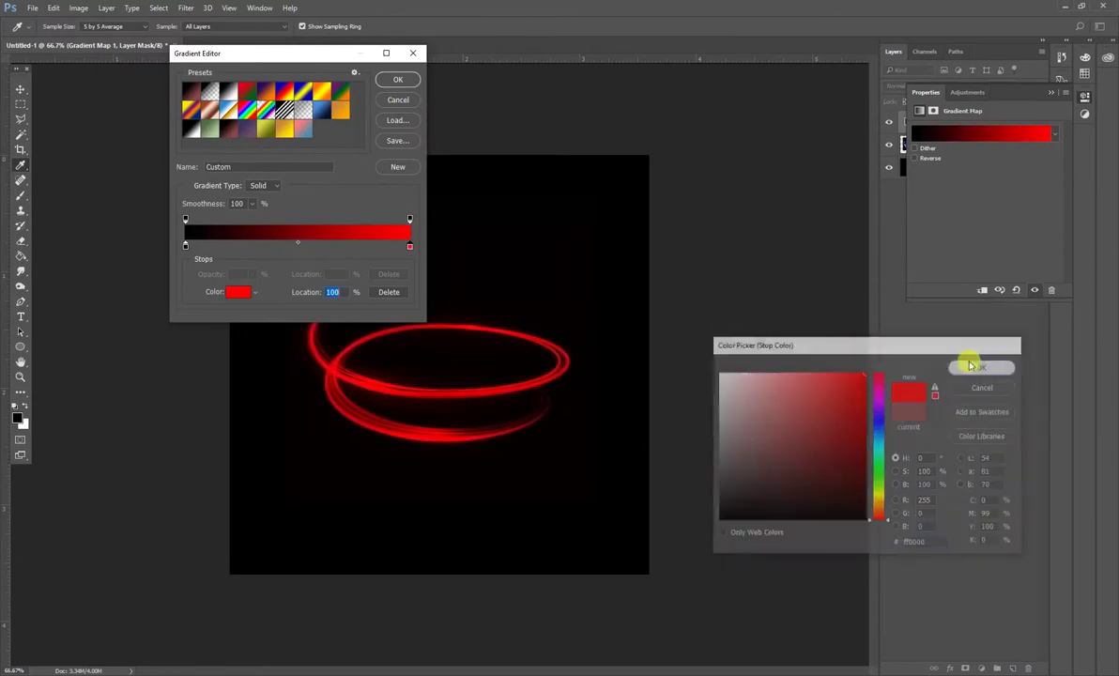
pyautogui.click(413, 83)
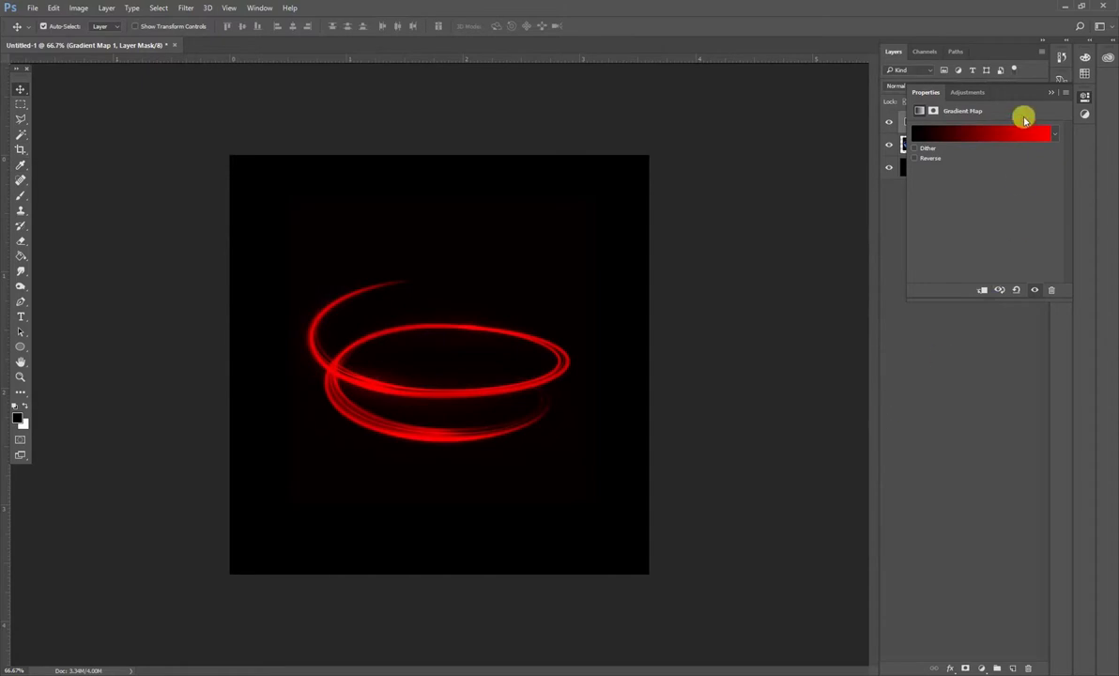
pyautogui.click(1053, 98)
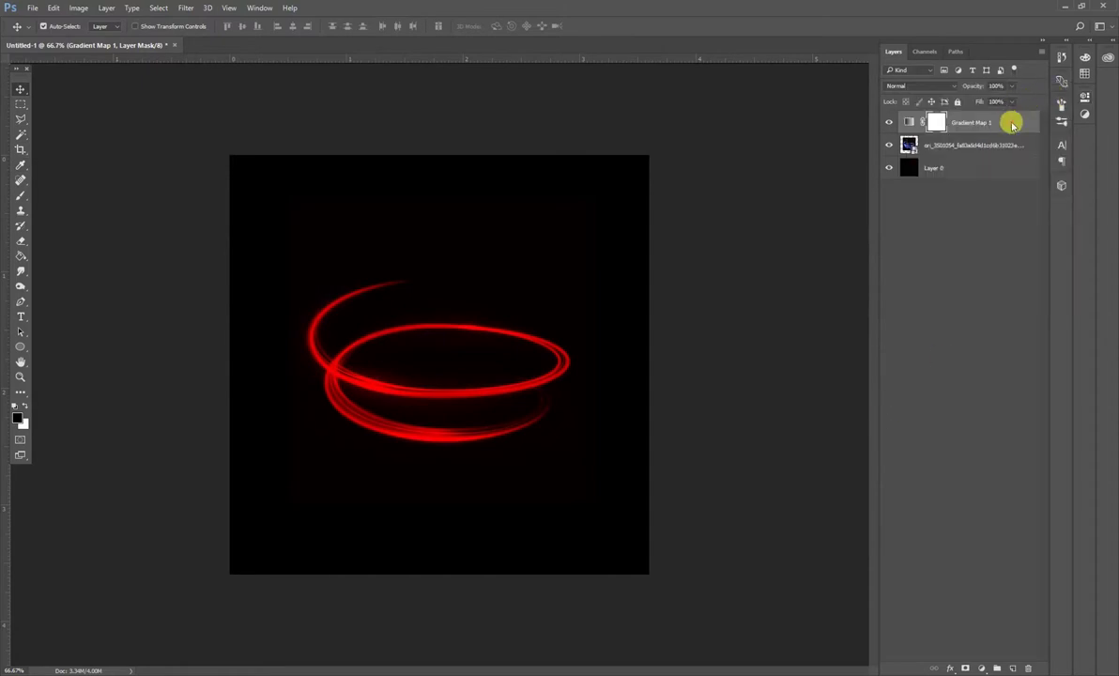
# Clip Gradient Map 1 to the spiral layer, then release the clipping mask
pyautogui.rightClick(1012, 125)
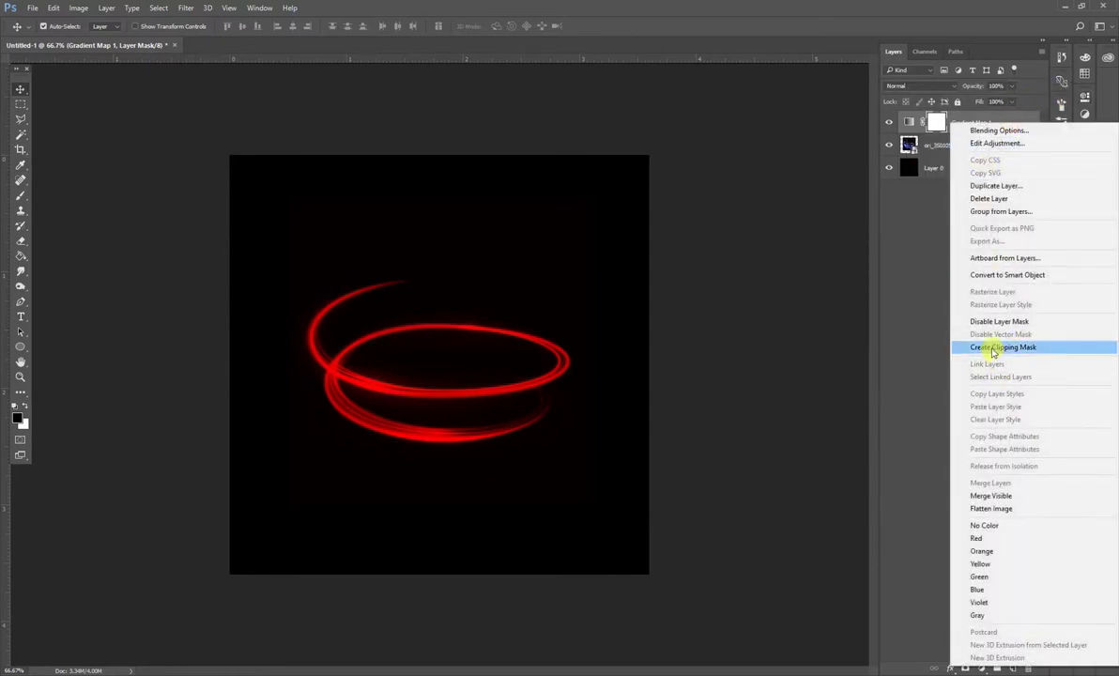
pyautogui.click(992, 349)
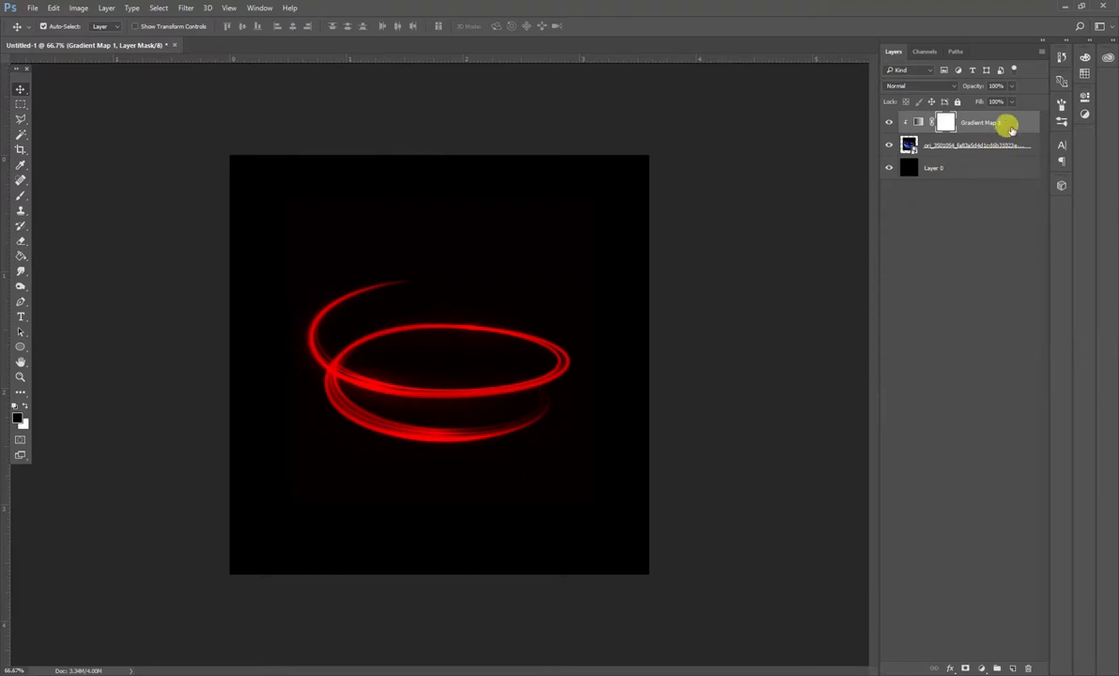
pyautogui.rightClick(1012, 128)
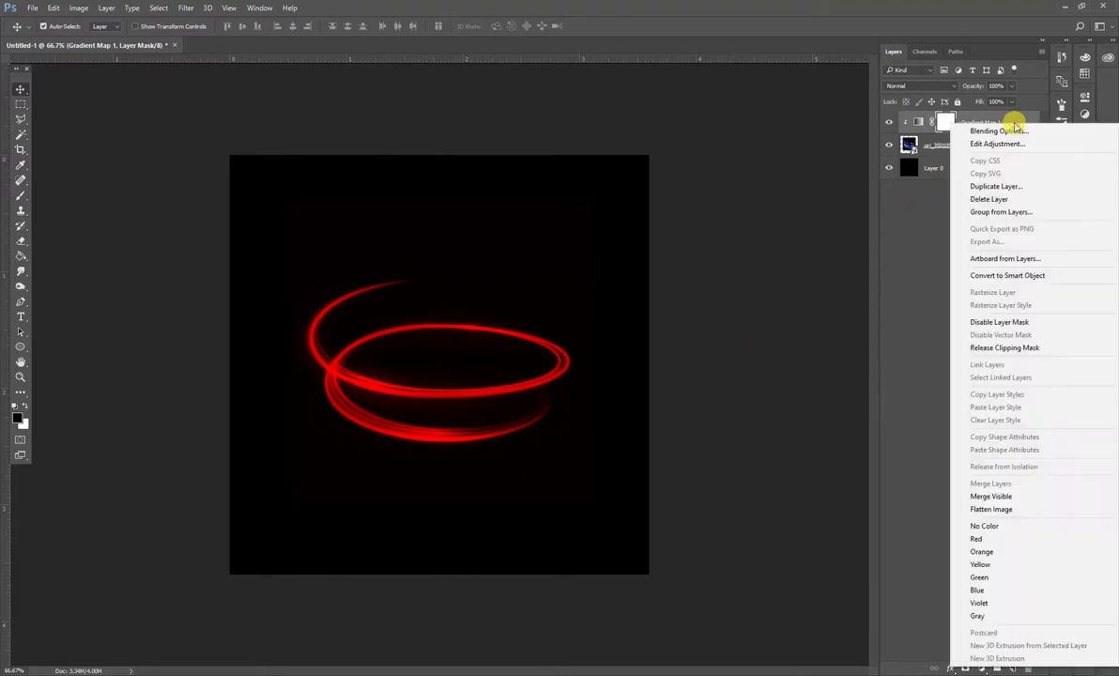
pyautogui.click(987, 349)
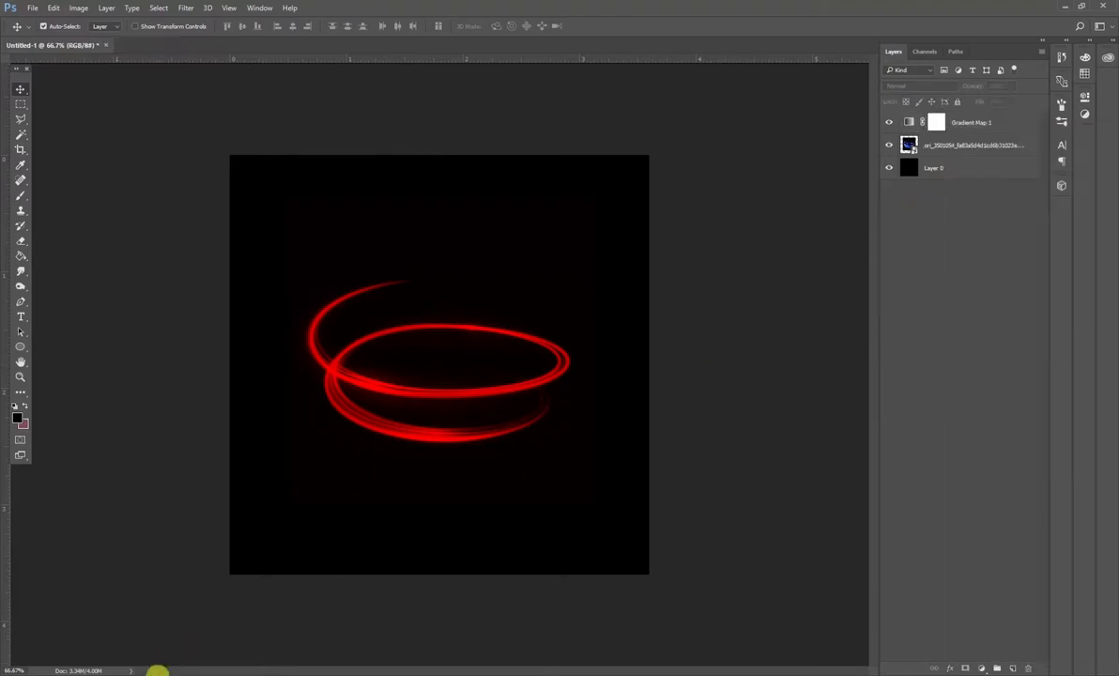
pyautogui.click(157, 670)
# Place the red shoe image over the spiral, tilted 48° at about 32.5% scale
pyautogui.moveTo(131, 136)
pyautogui.mouseDown()
pyautogui.moveTo(211, 659)
pyautogui.moveTo(519, 470)
pyautogui.mouseUp()
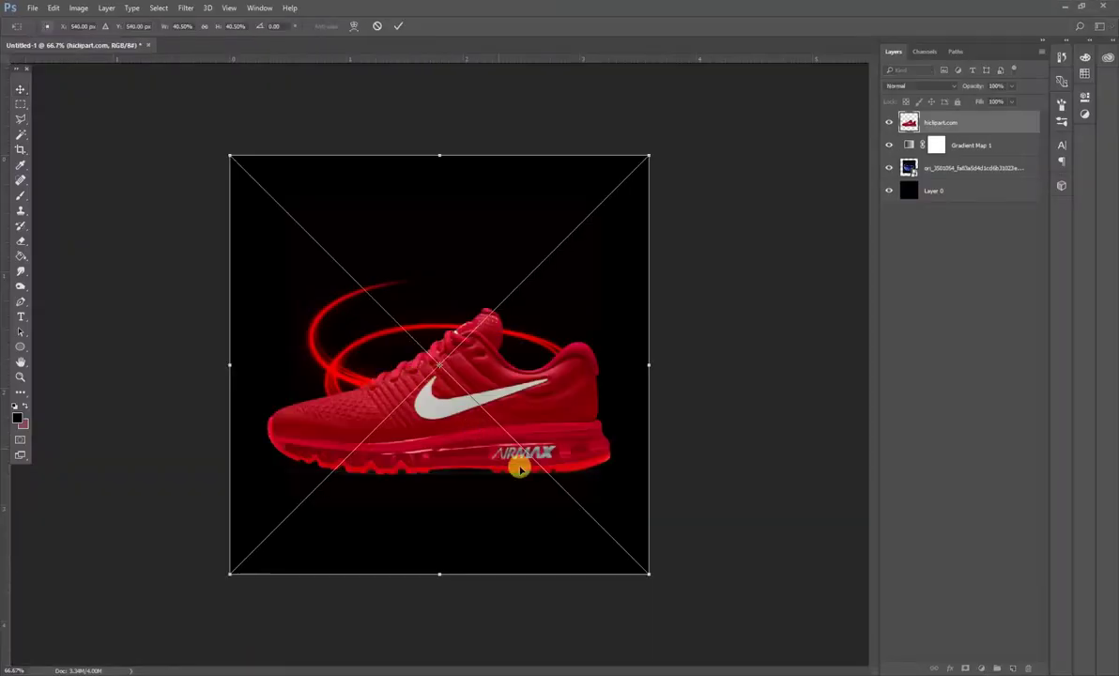
pyautogui.moveTo(647, 573)
pyautogui.mouseDown()
pyautogui.moveTo(611, 532)
pyautogui.moveTo(508, 335)
pyautogui.moveTo(482, 321)
pyautogui.mouseUp()
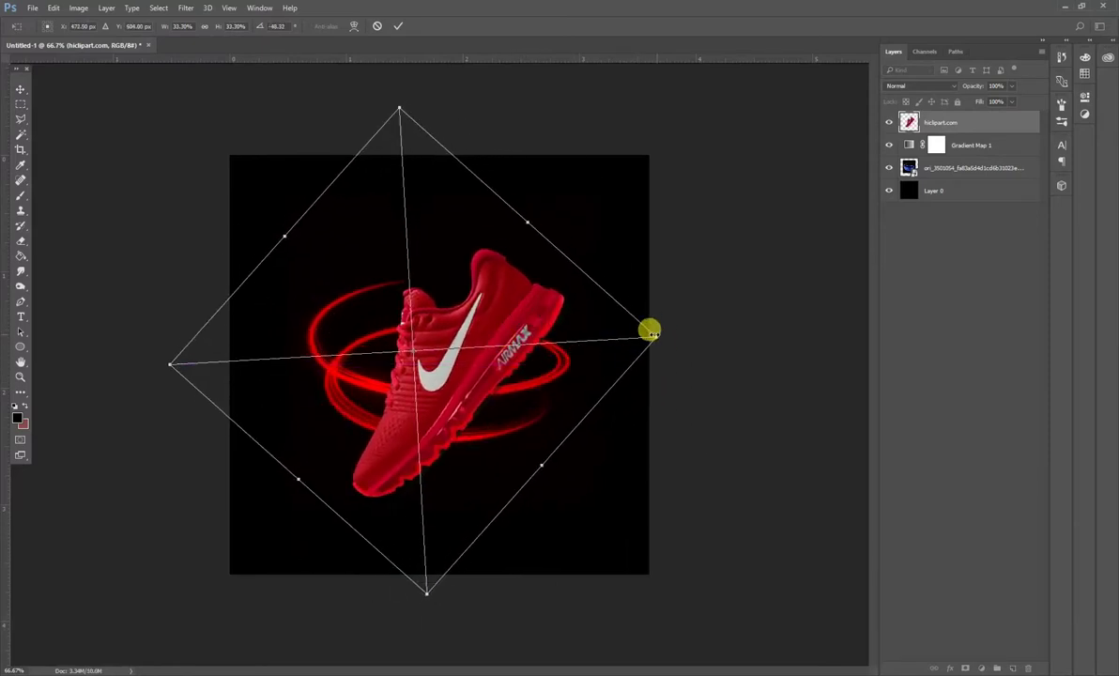
pyautogui.moveTo(650, 332); pyautogui.dragTo(646, 337)
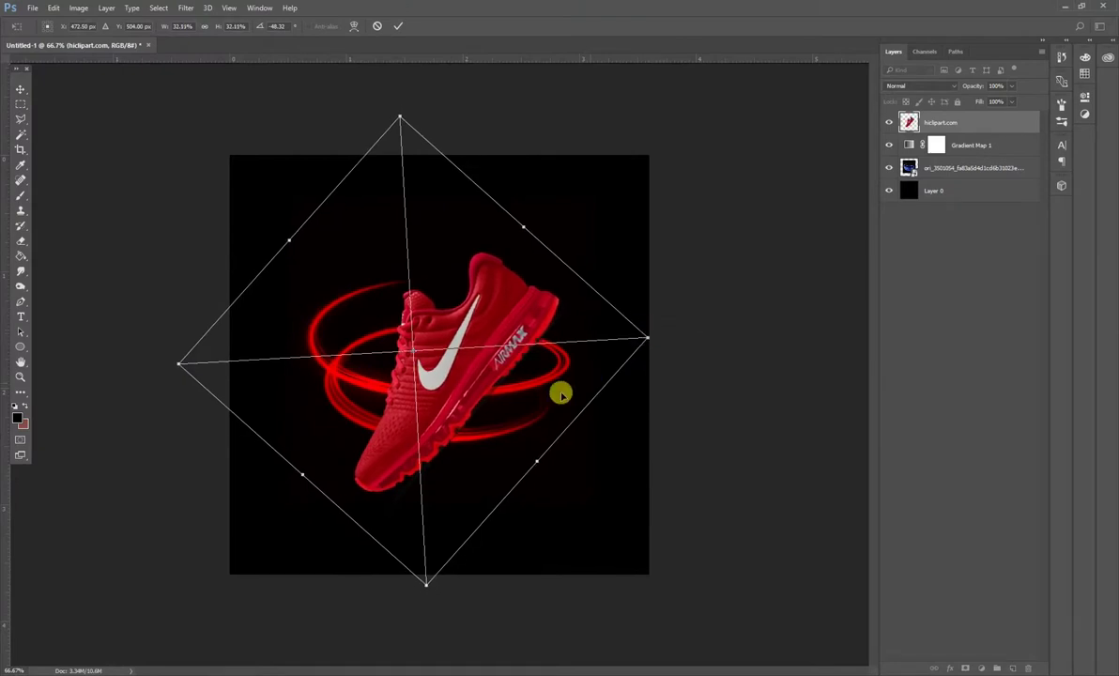
pyautogui.moveTo(460, 397); pyautogui.dragTo(461, 387)
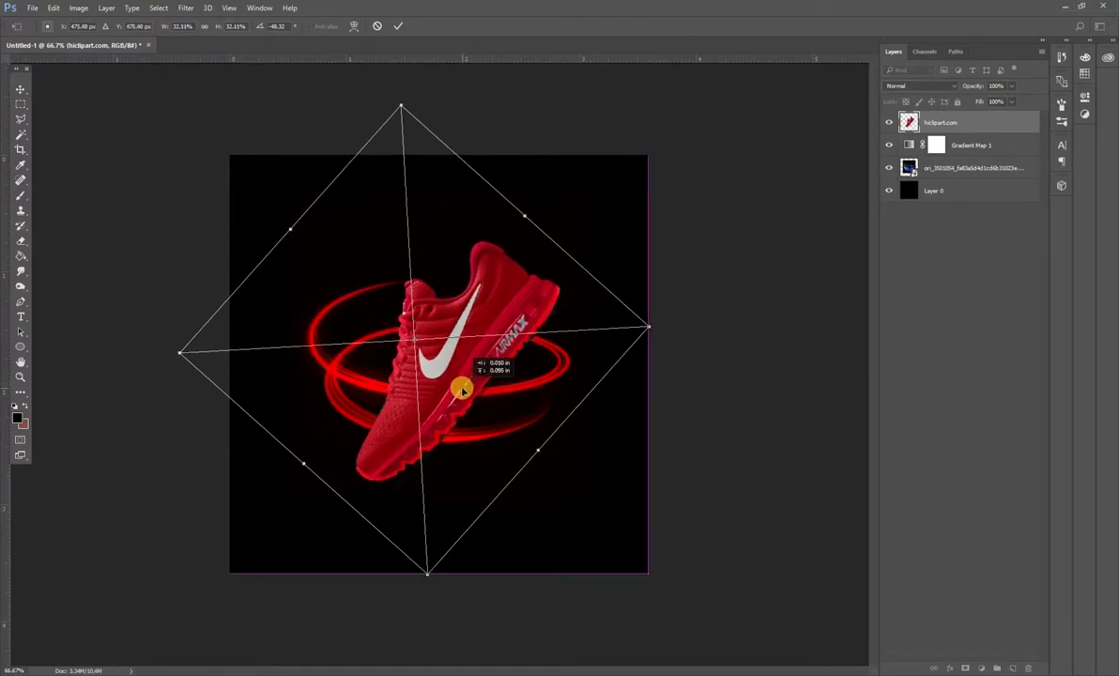
pyautogui.press('Return')
# Enlarge the spiral rings to about 20.3% so they circle the shoe
pyautogui.keyDown('ctrl'); pyautogui.click(543, 372); pyautogui.keyUp('ctrl')
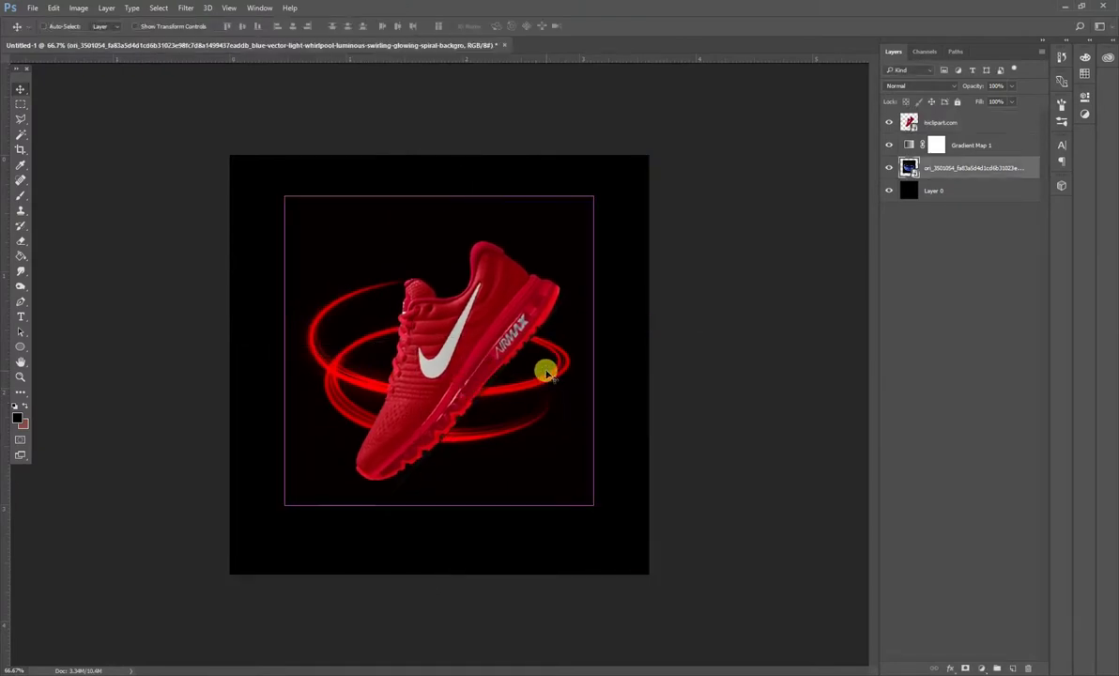
pyautogui.hotkey('ctrl', 't')
pyautogui.moveTo(593, 504)
pyautogui.mouseDown()
pyautogui.moveTo(612, 509)
pyautogui.moveTo(604, 515)
pyautogui.mouseUp()
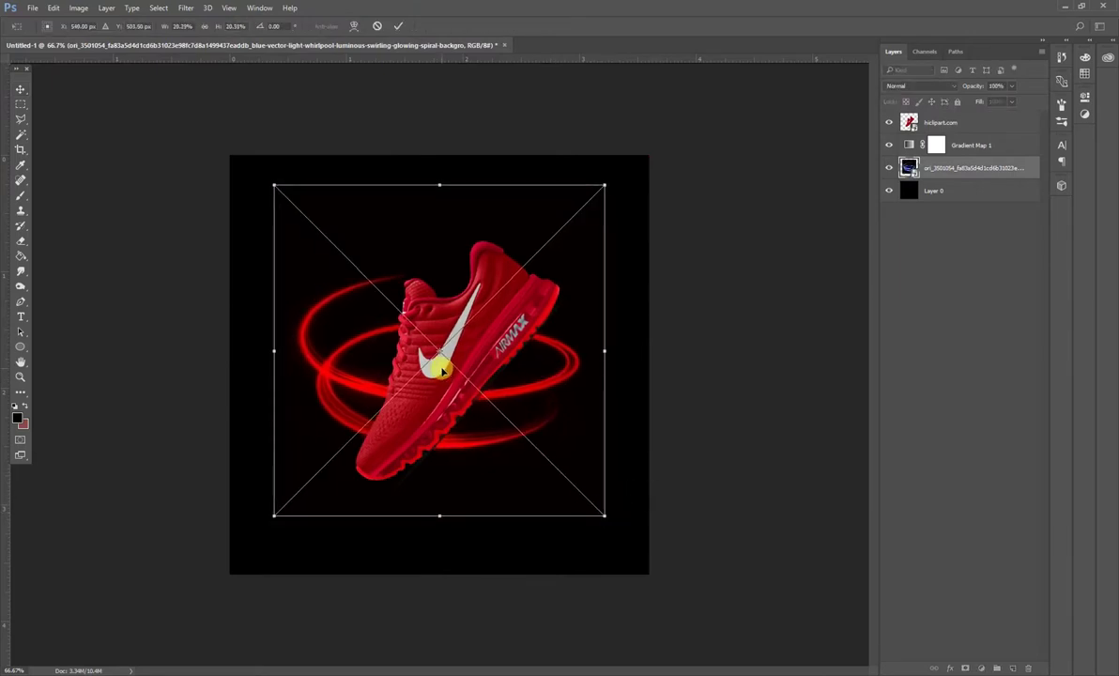
pyautogui.press('Return')
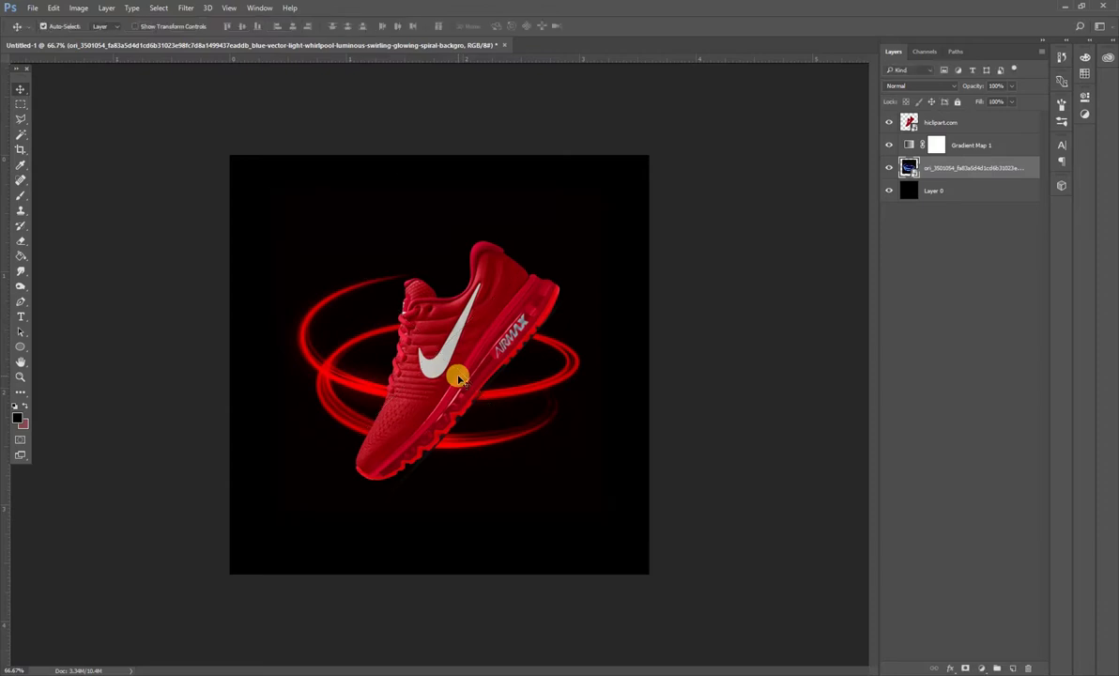
pyautogui.keyDown('ctrl'); pyautogui.click(452, 328); pyautogui.keyUp('ctrl')
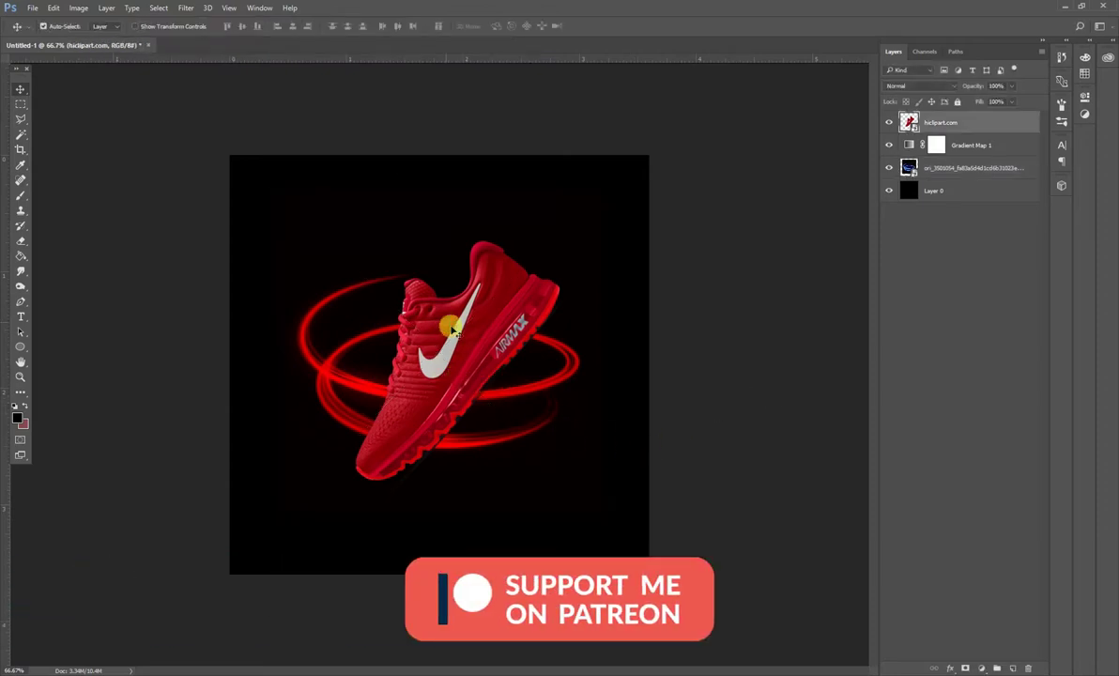
# Nudge the shoe and rings together, then add a black-to-pure-red Gradient Map above the shoe
pyautogui.keyDown('ctrl'); pyautogui.keyDown('shift'); pyautogui.click(500, 392); pyautogui.keyUp('shift'); pyautogui.keyUp('ctrl')
pyautogui.moveTo(499, 393); pyautogui.dragTo(506, 397)
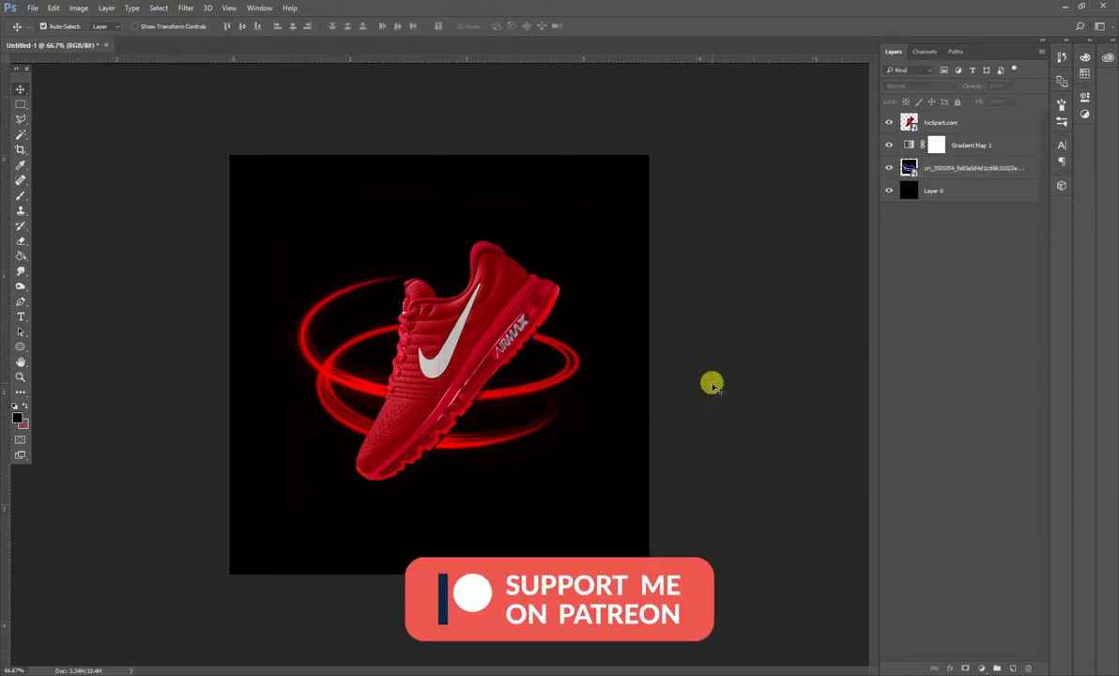
pyautogui.keyDown('ctrl'); pyautogui.click(514, 284); pyautogui.keyUp('ctrl')
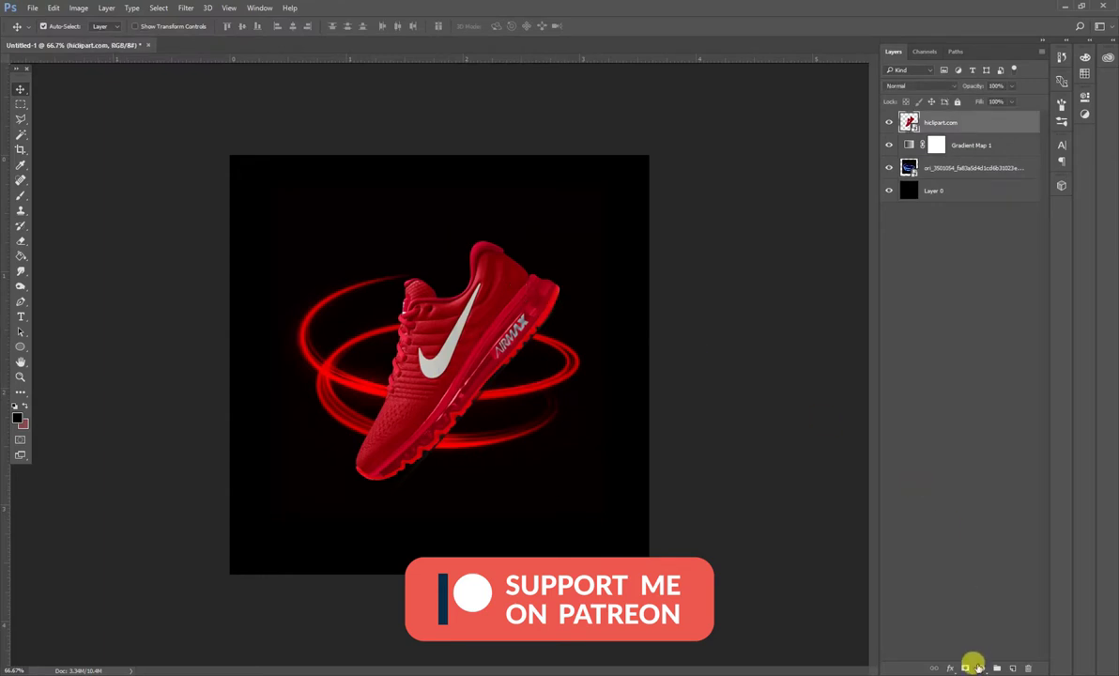
pyautogui.click(978, 667)
pyautogui.click(1000, 642)
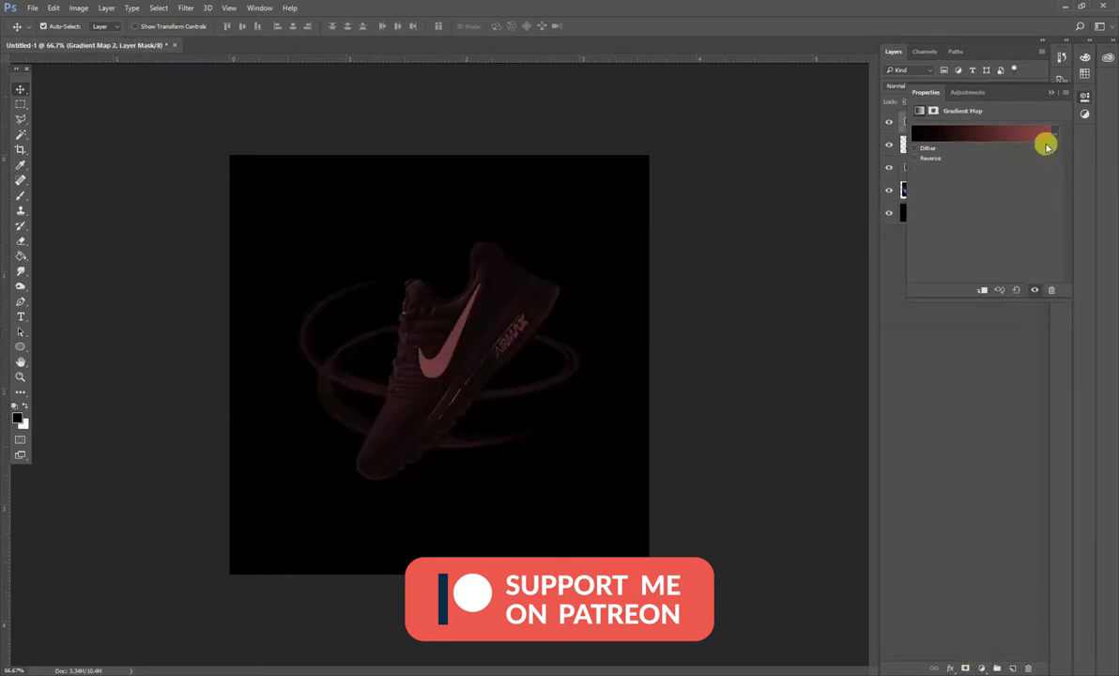
pyautogui.click(1018, 132)
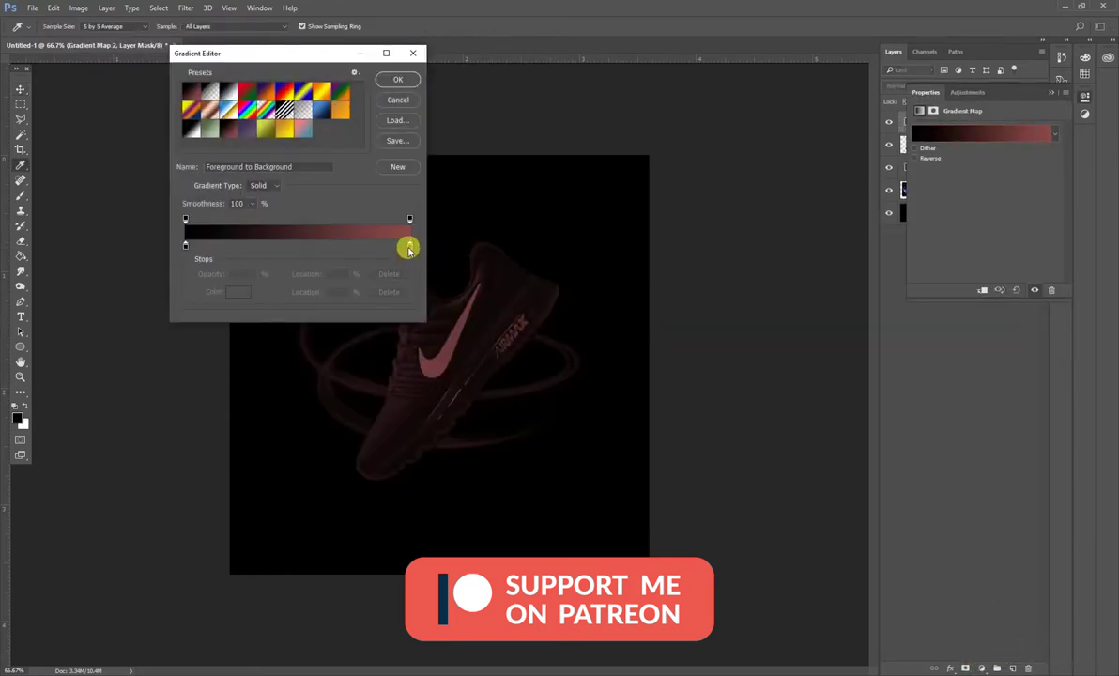
pyautogui.doubleClick(409, 247)
pyautogui.click(865, 373)
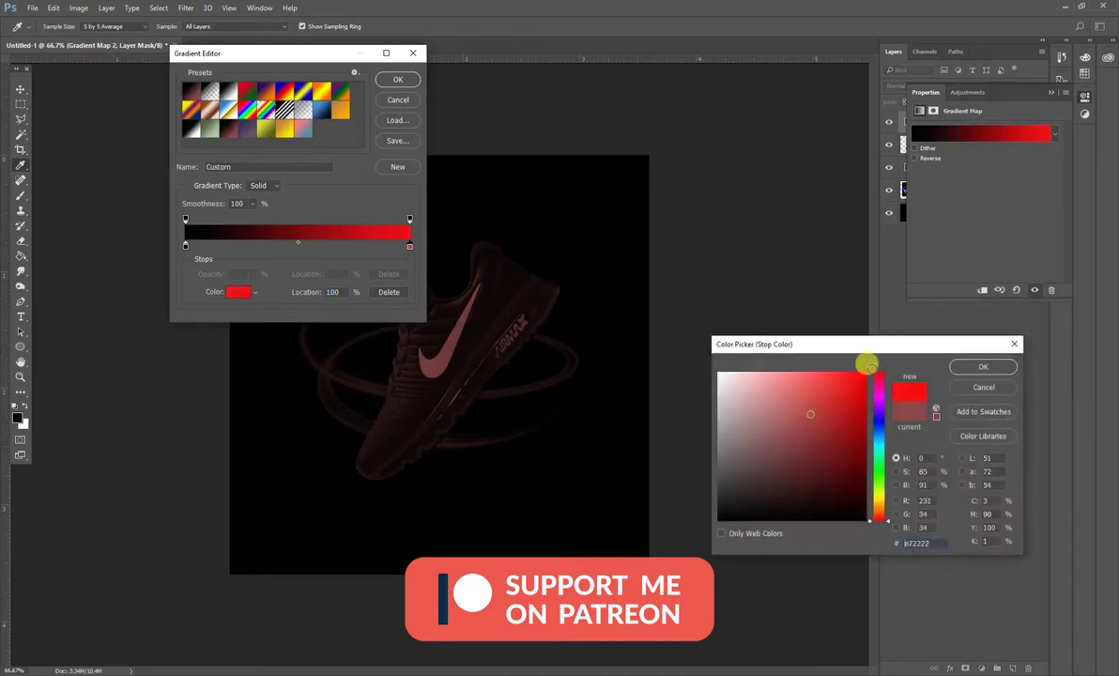
pyautogui.click(966, 366)
pyautogui.click(398, 79)
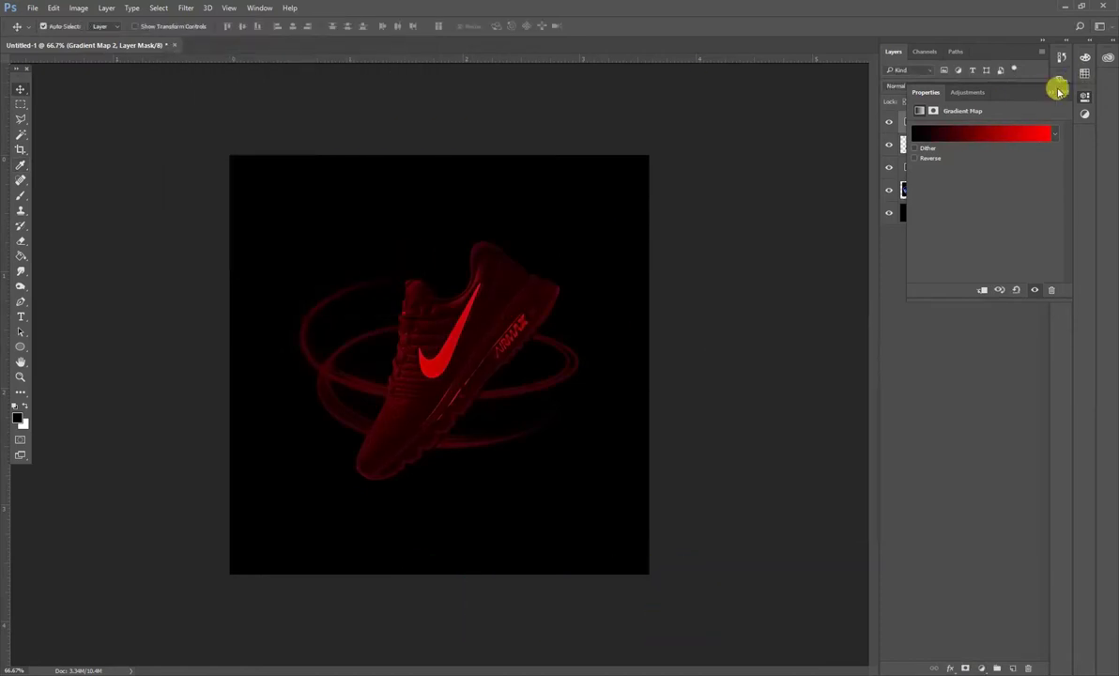
pyautogui.click(1051, 94)
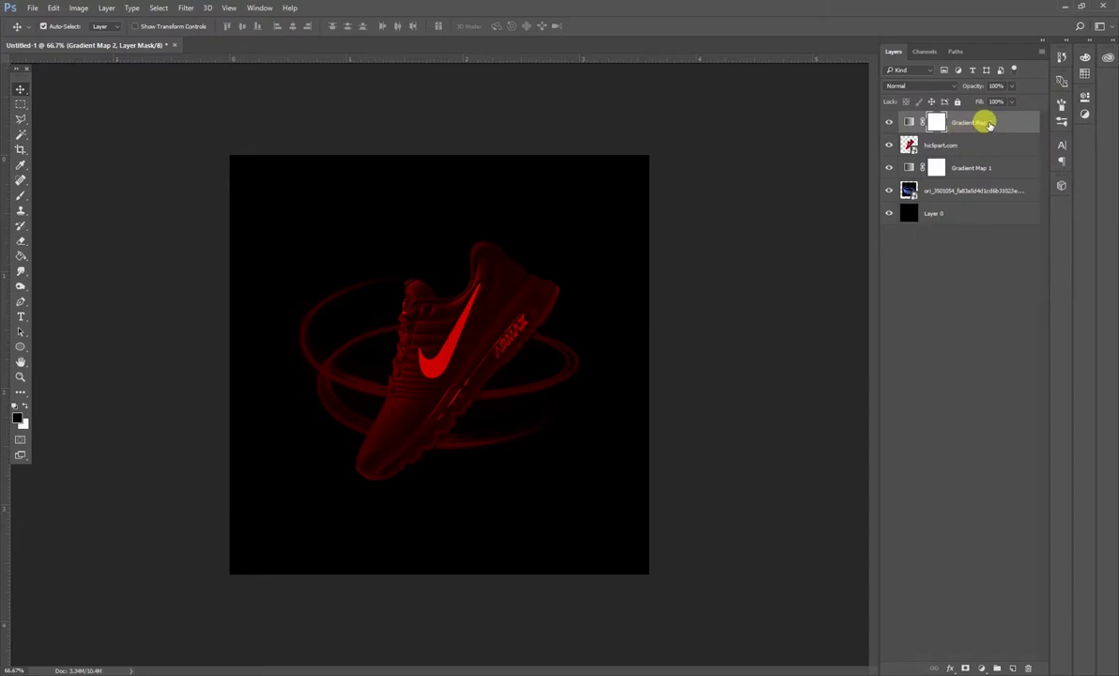
# Clip Gradient Map 2 to the shoe, move its red stop toward the middle, and lower opacity to about 26%
pyautogui.rightClick(987, 124)
pyautogui.click(991, 349)
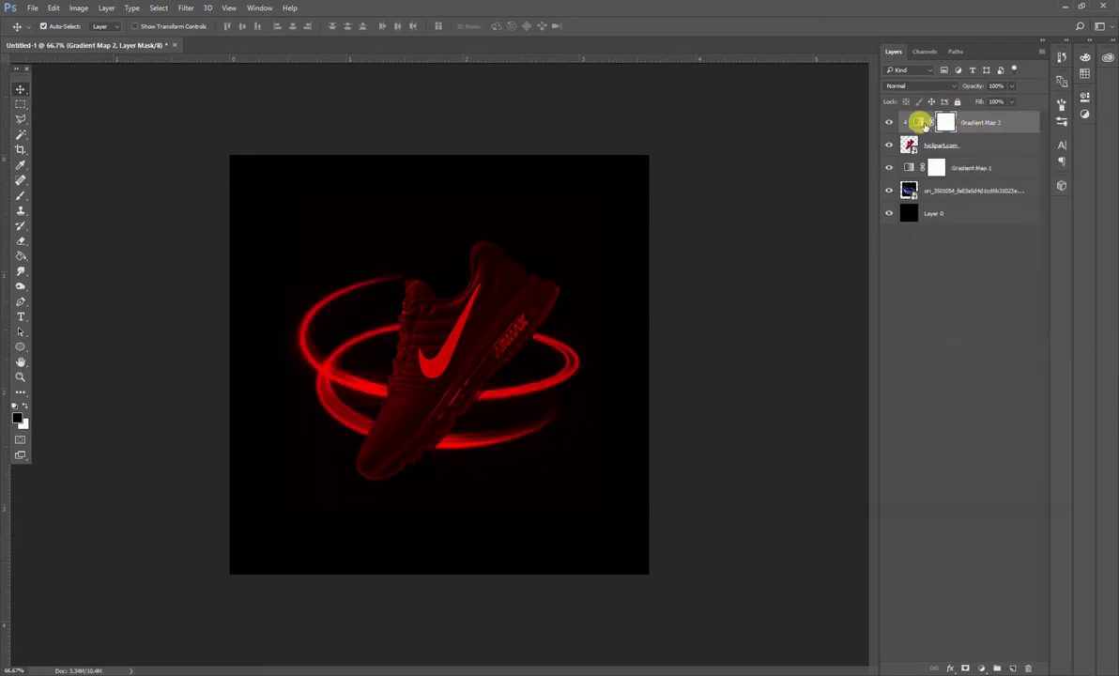
pyautogui.doubleClick(919, 122)
pyautogui.click(996, 136)
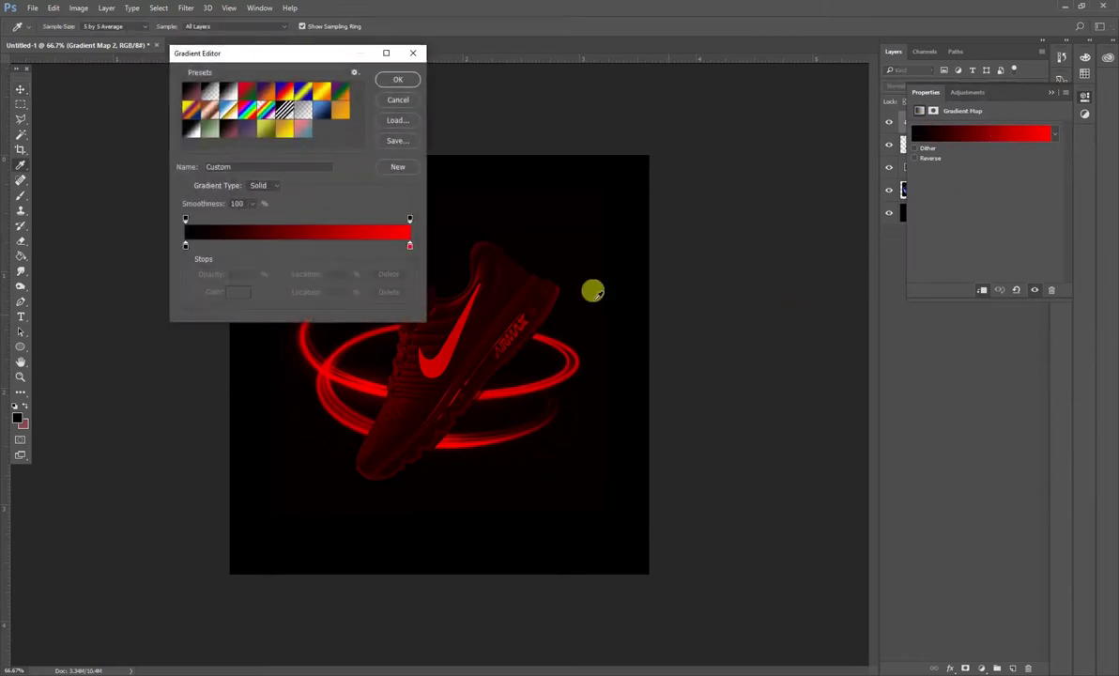
pyautogui.moveTo(409, 247); pyautogui.dragTo(304, 242)
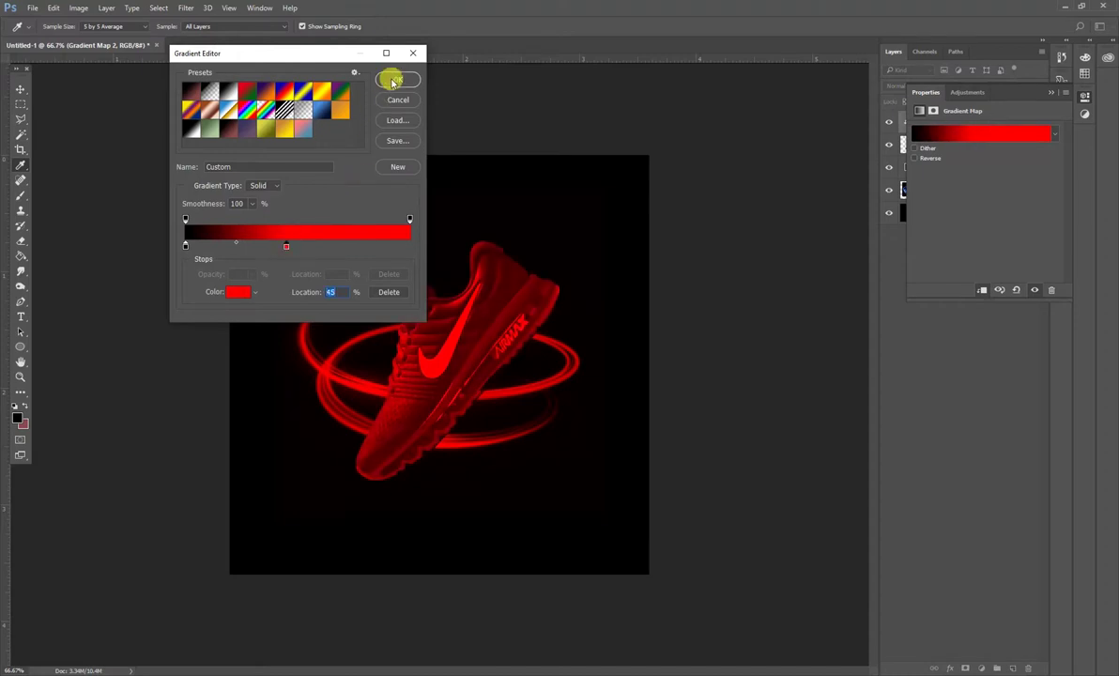
pyautogui.click(393, 82)
pyautogui.click(1054, 94)
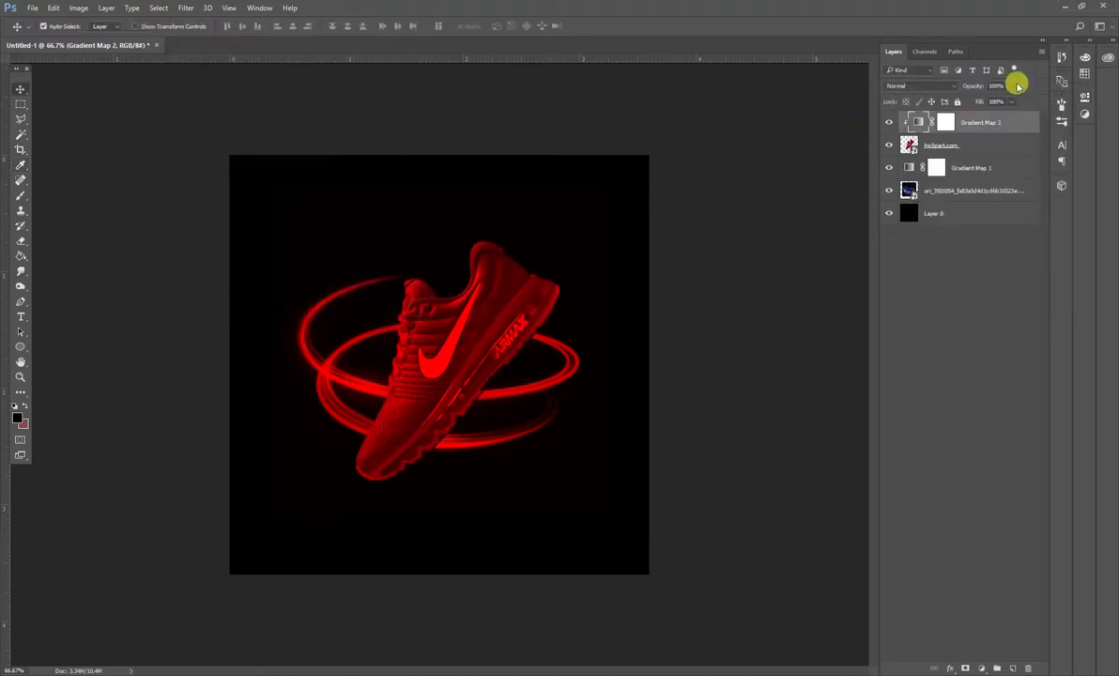
pyautogui.moveTo(965, 101); pyautogui.dragTo(968, 103)
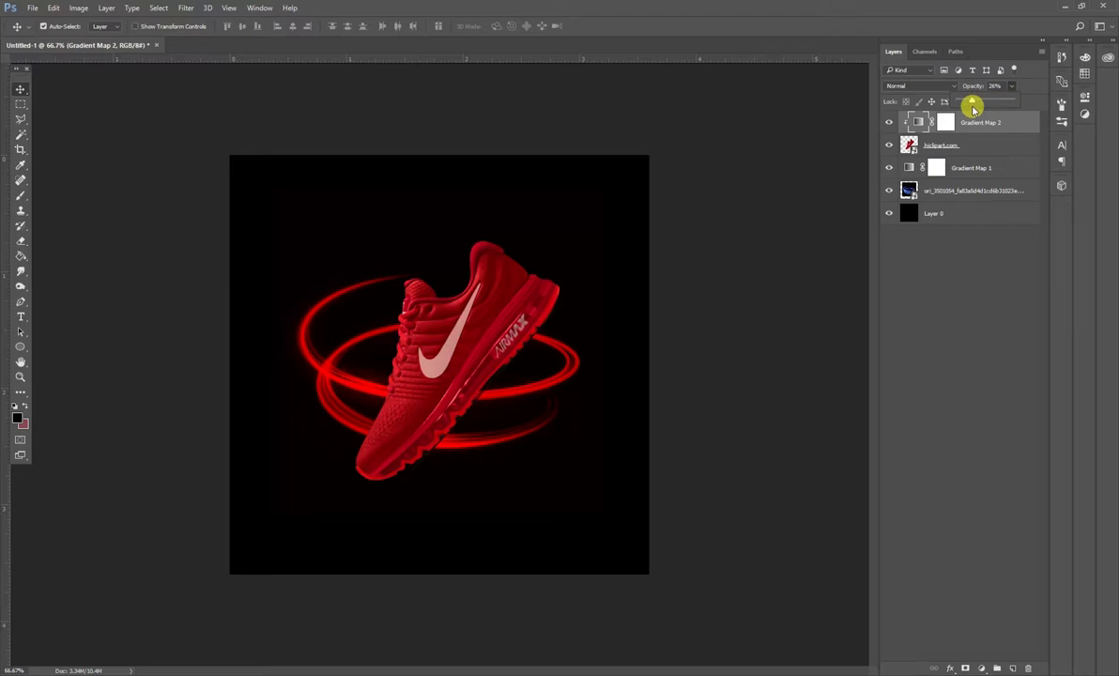
pyautogui.click(753, 409)
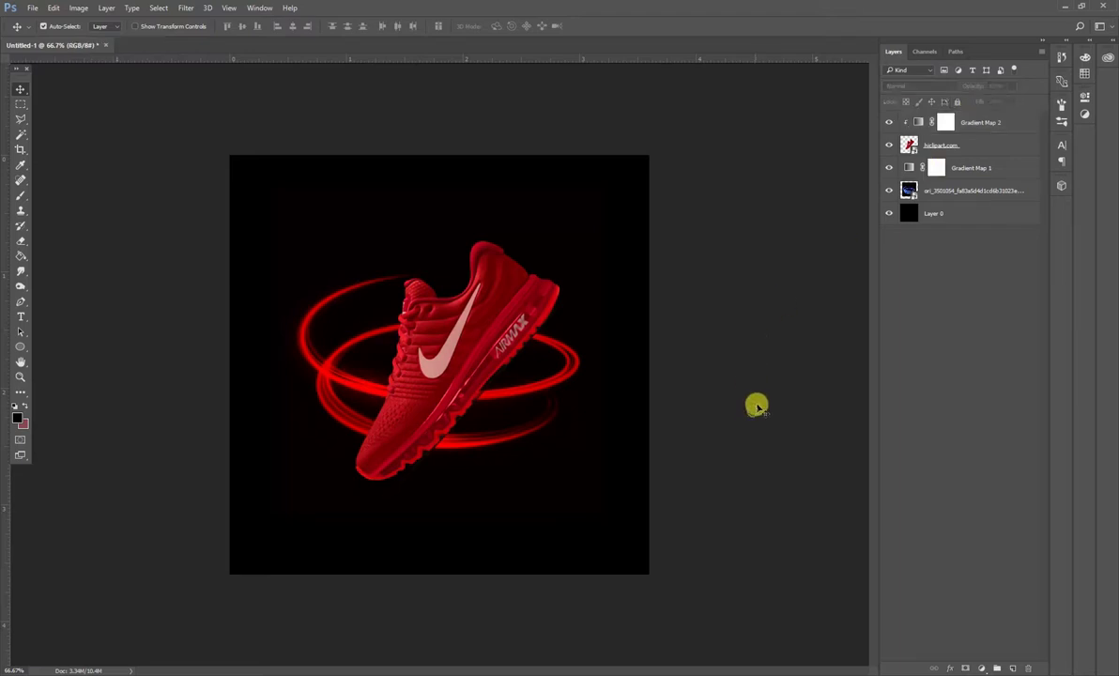
# Rotate the hiclipart.com shoe to a slightly more upright angle
pyautogui.click(888, 123)
pyautogui.click(888, 123)
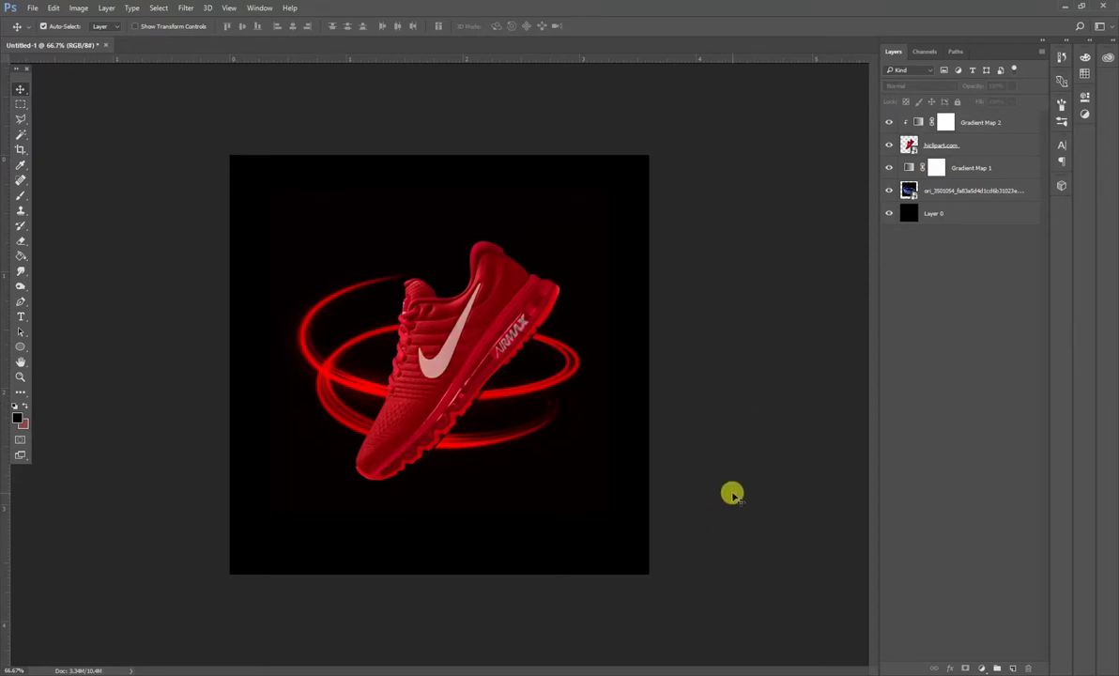
pyautogui.click(475, 325)
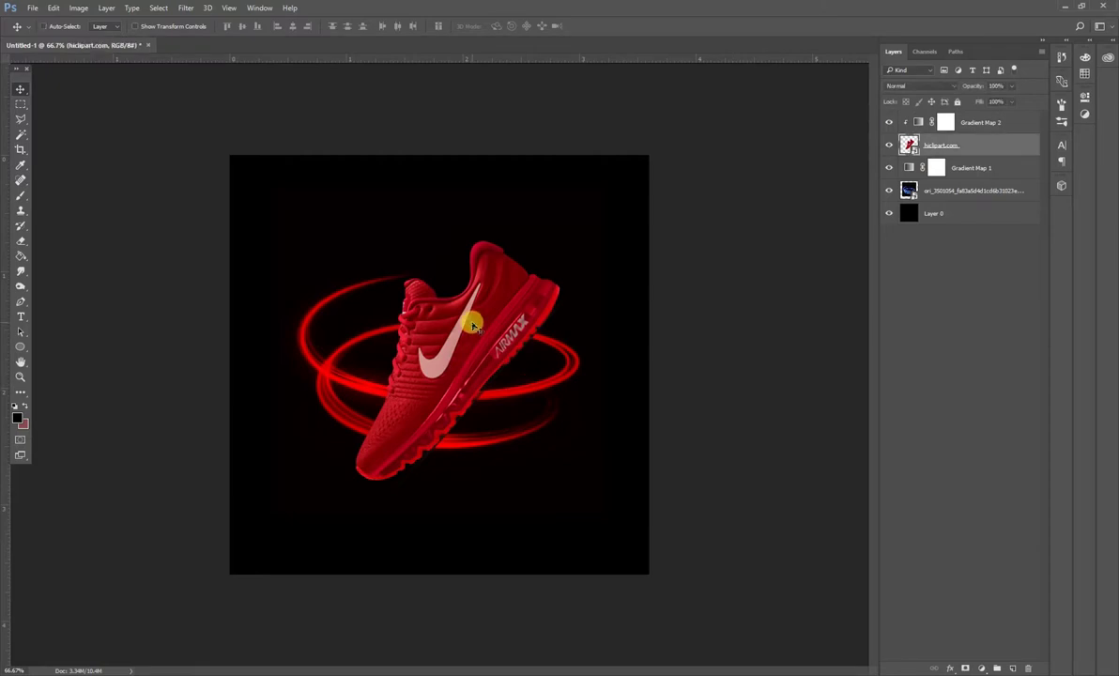
pyautogui.hotkey('ctrl', 't')
pyautogui.moveTo(489, 515); pyautogui.dragTo(681, 412)
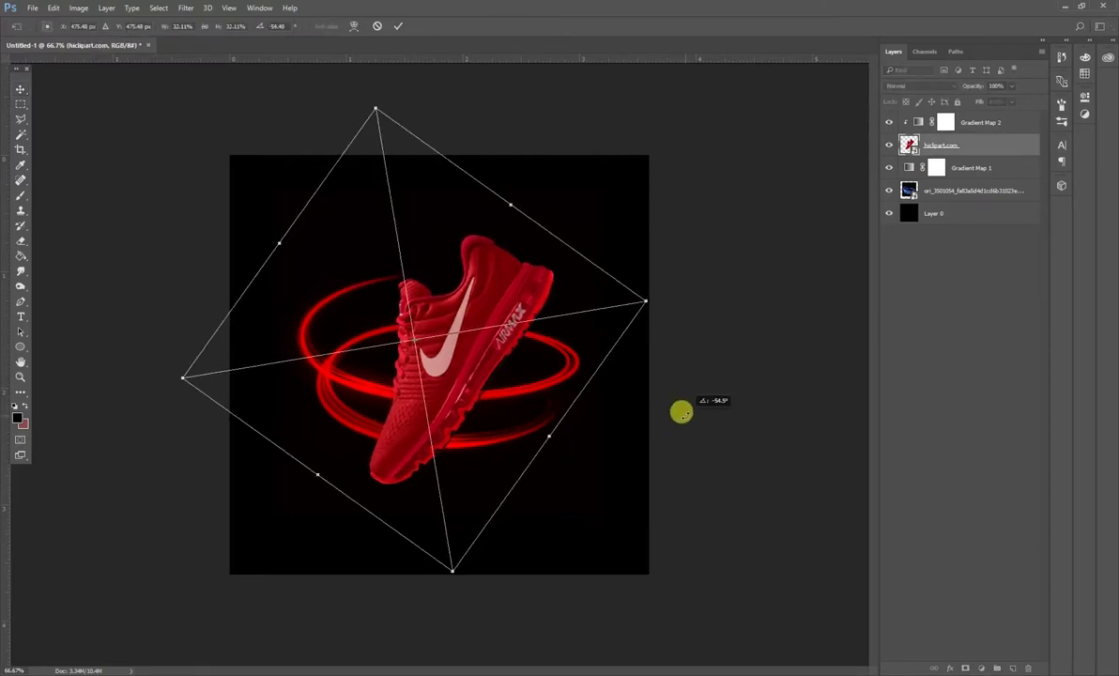
pyautogui.press('Return')
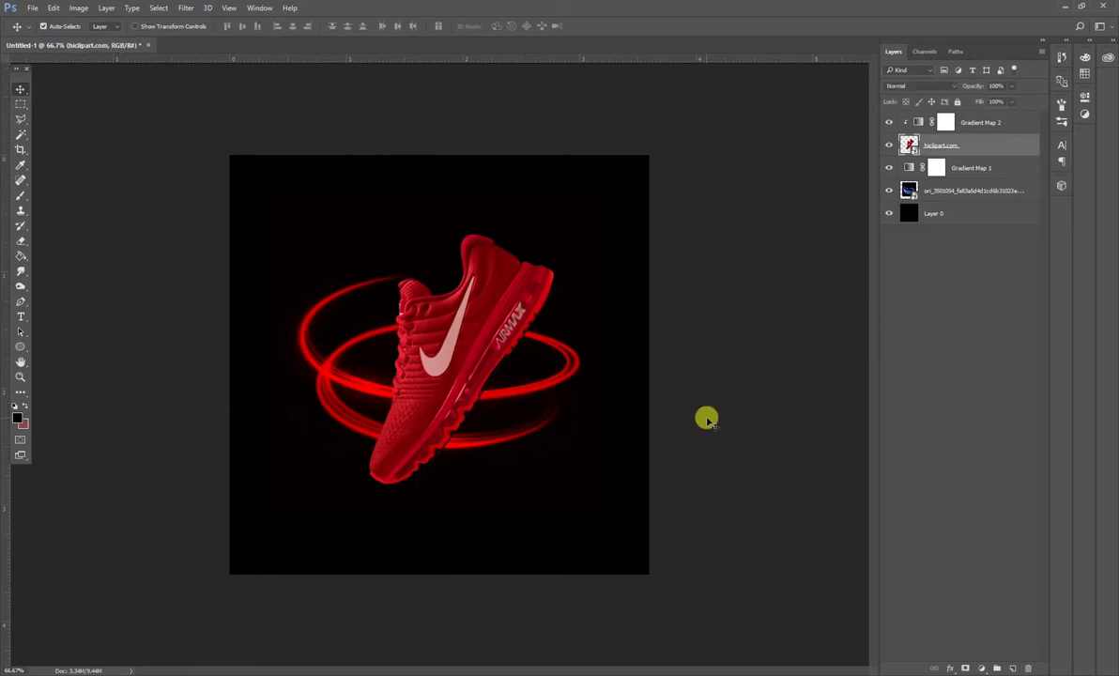
pyautogui.click(707, 419)
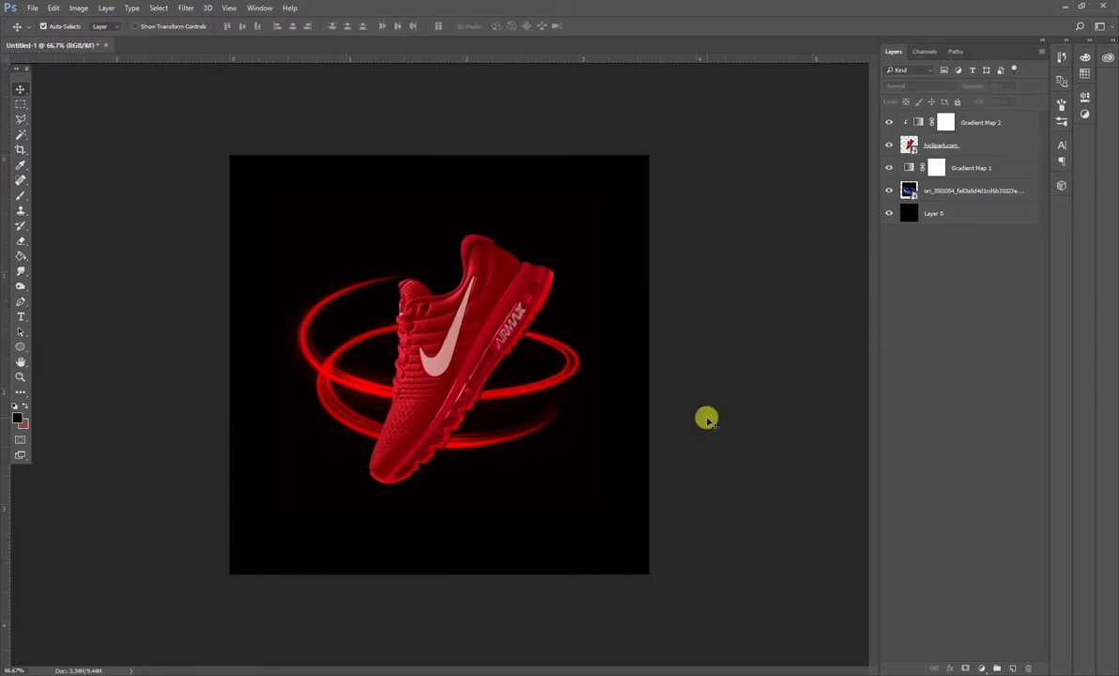
# Duplicate the shoe, flip the copy vertically, and move it below as a reflection
pyautogui.click(488, 314)
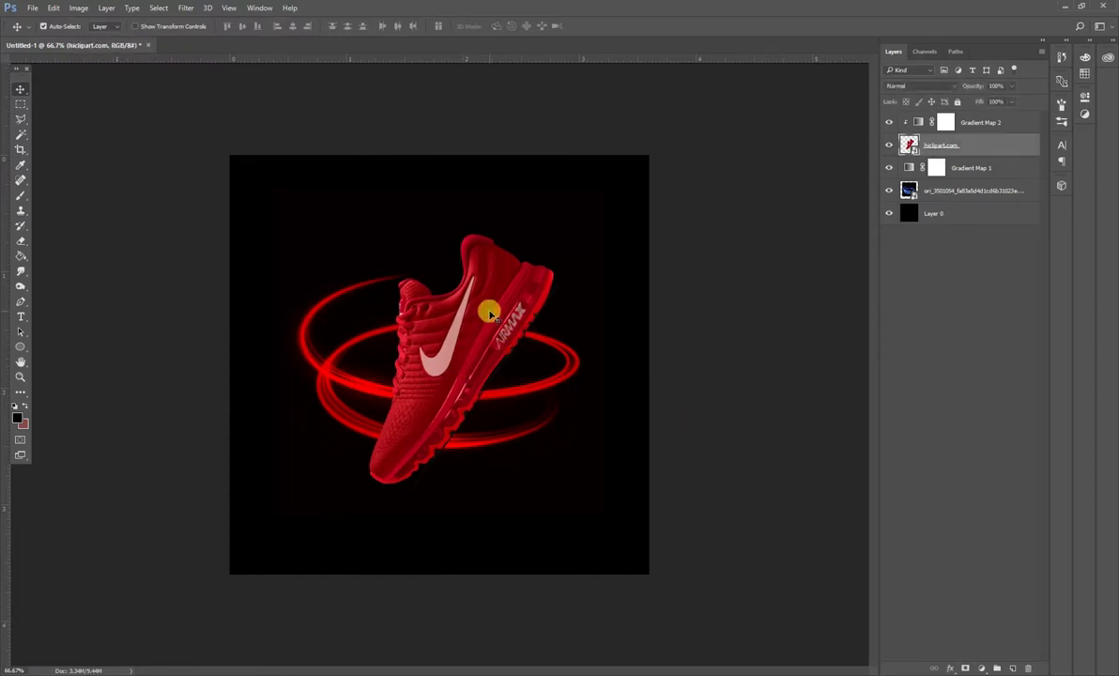
pyautogui.hotkey('ctrl', 'j')
pyautogui.hotkey('ctrl', 't')
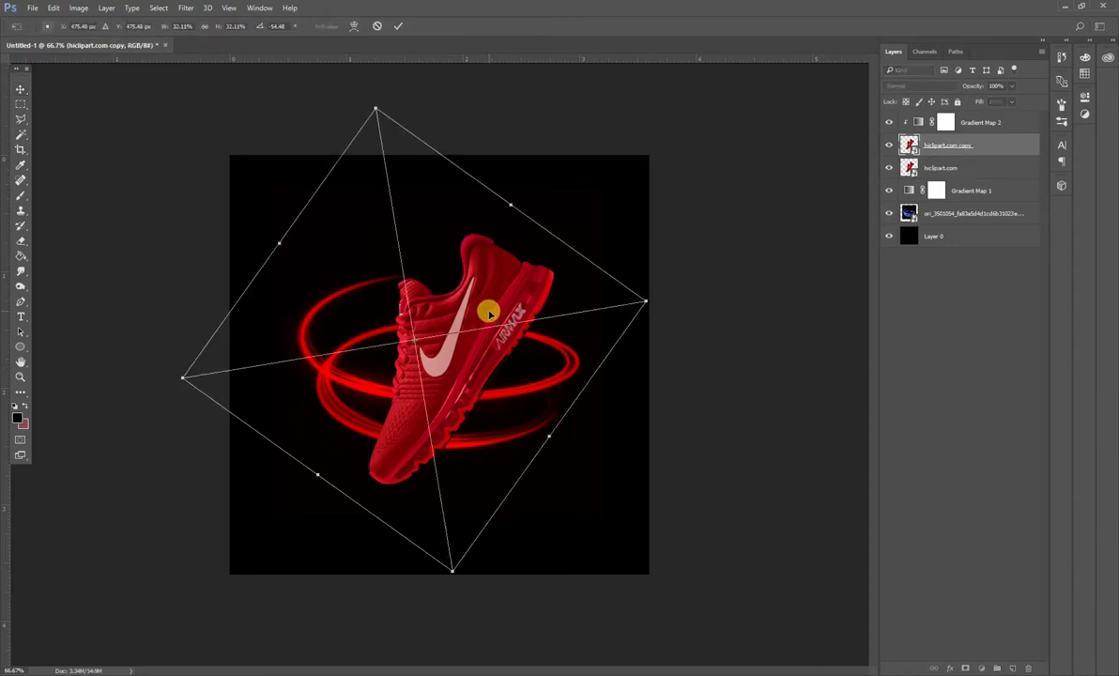
pyautogui.rightClick(486, 317)
pyautogui.click(522, 486)
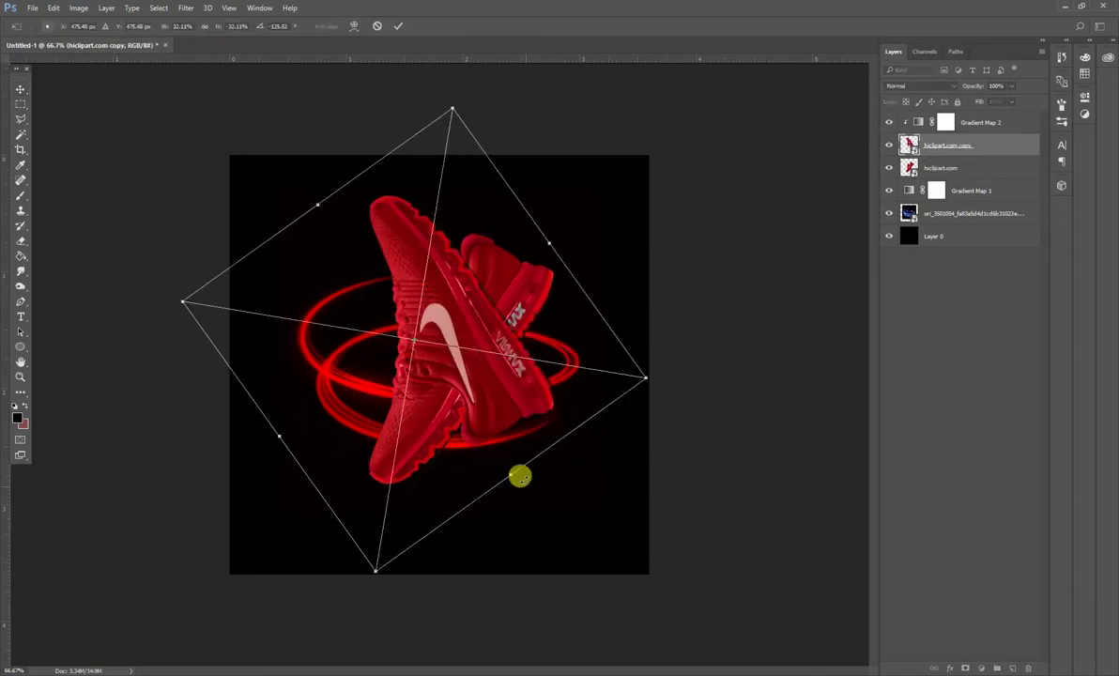
pyautogui.moveTo(466, 328); pyautogui.dragTo(466, 614)
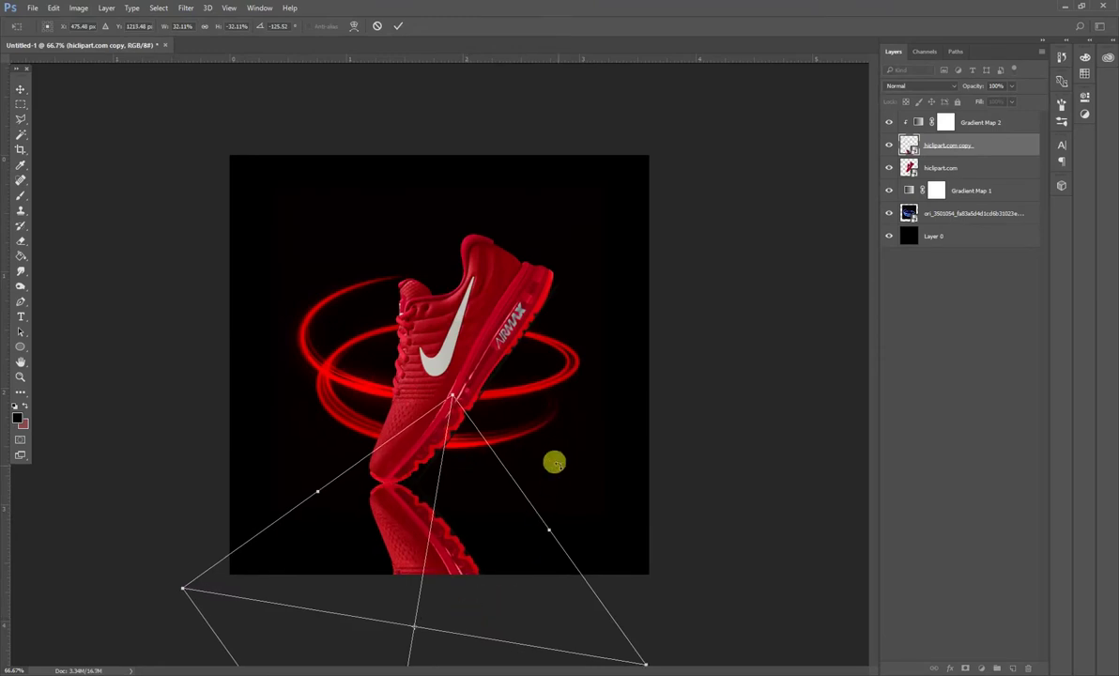
pyautogui.press('Return')
pyautogui.scroll(5, 431, 477)
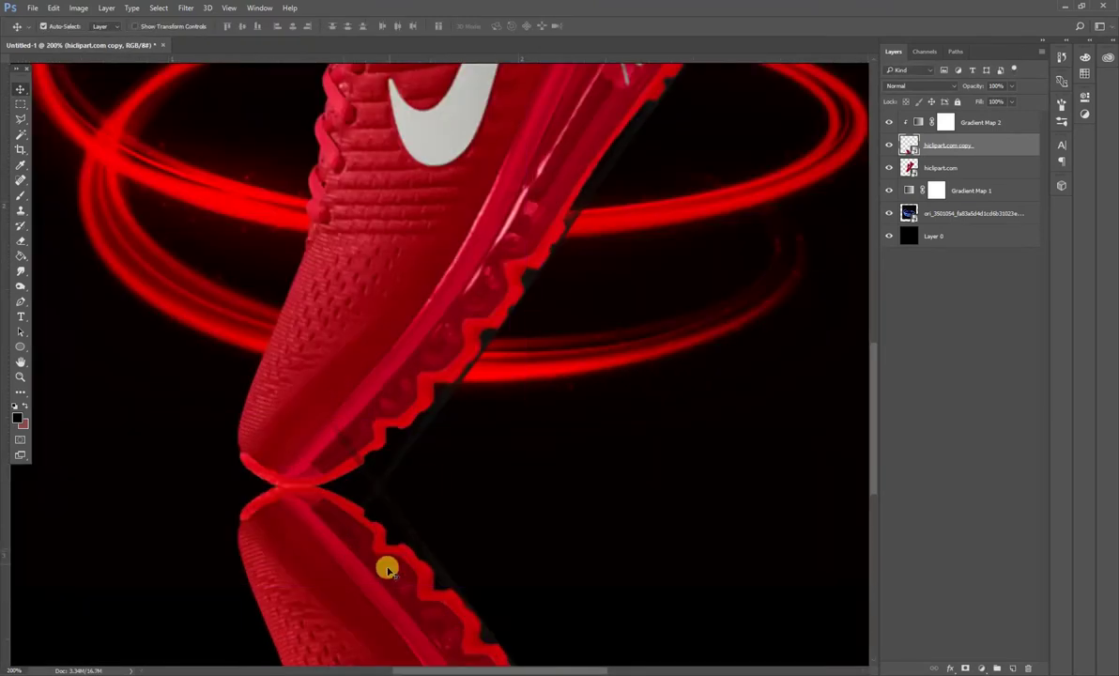
# Rasterize the reflection copy and erase dark sole pixels with a 100% opacity Eraser
pyautogui.rightClick(1002, 150)
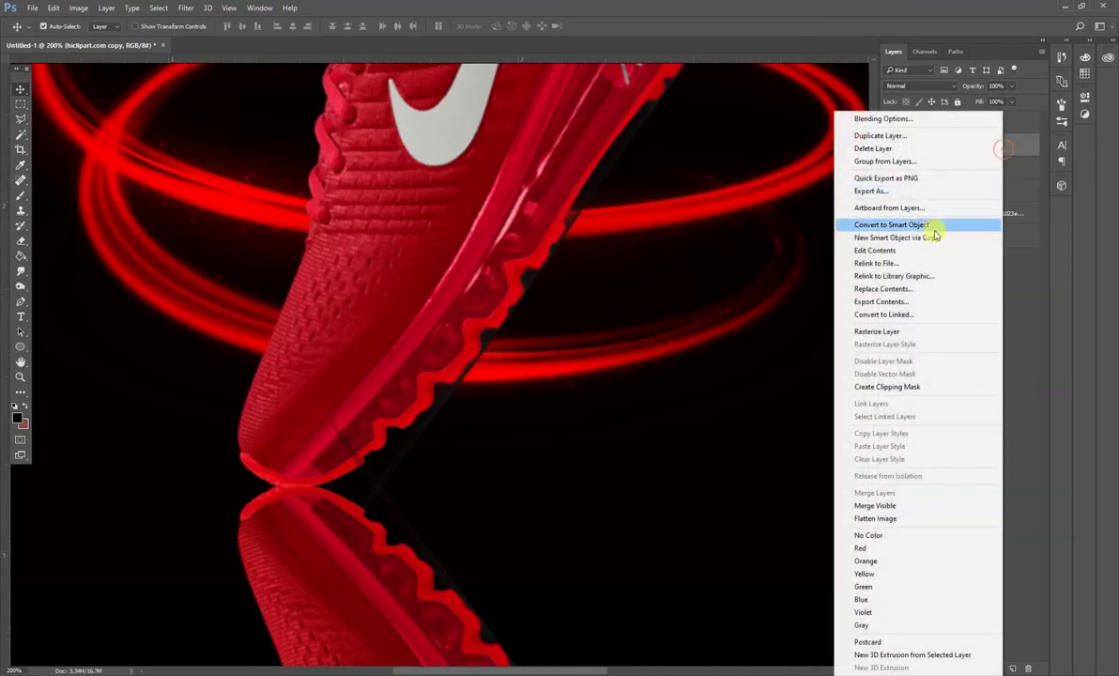
pyautogui.click(873, 317)
pyautogui.moveTo(524, 515); pyautogui.dragTo(496, 400)
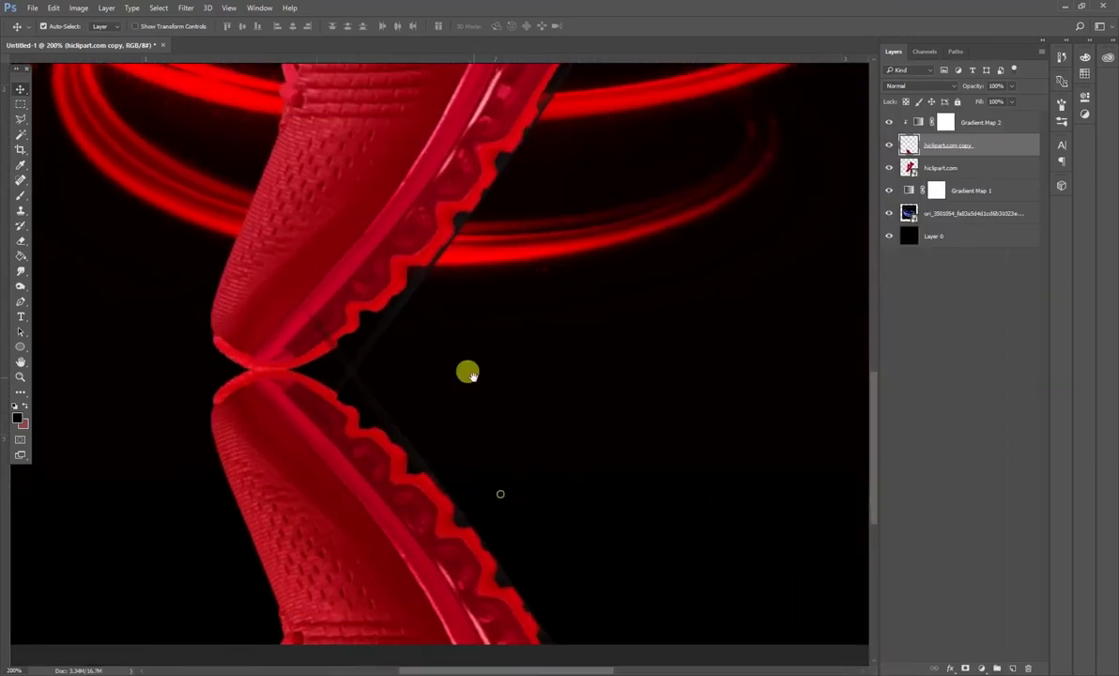
pyautogui.click(21, 241)
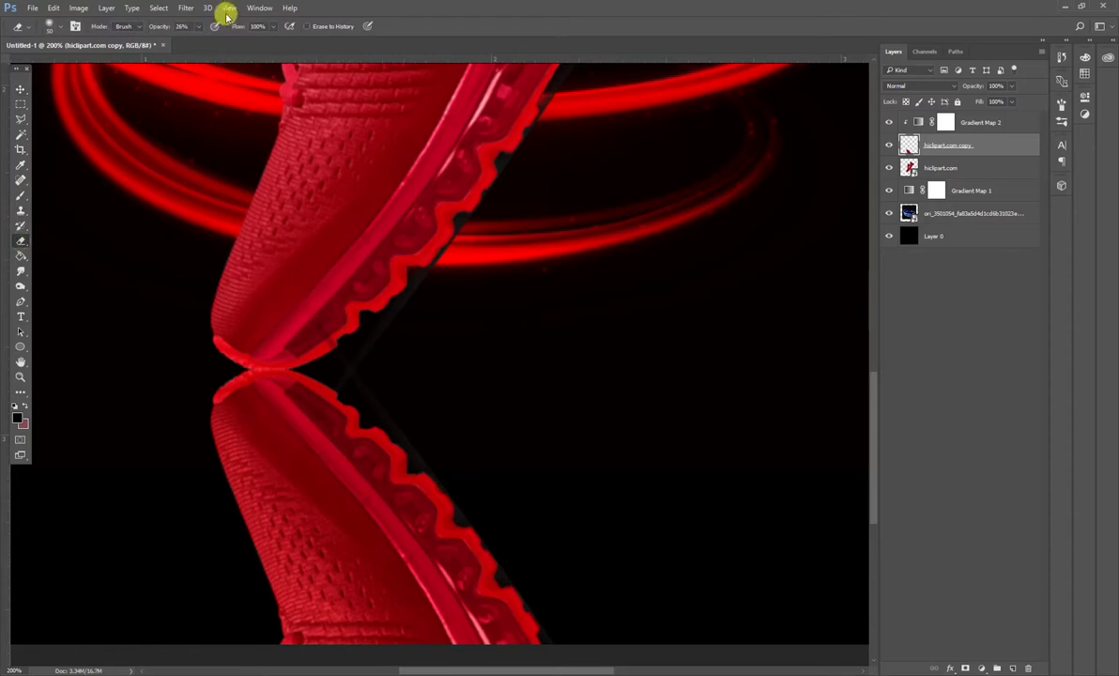
pyautogui.moveTo(200, 42); pyautogui.dragTo(262, 44)
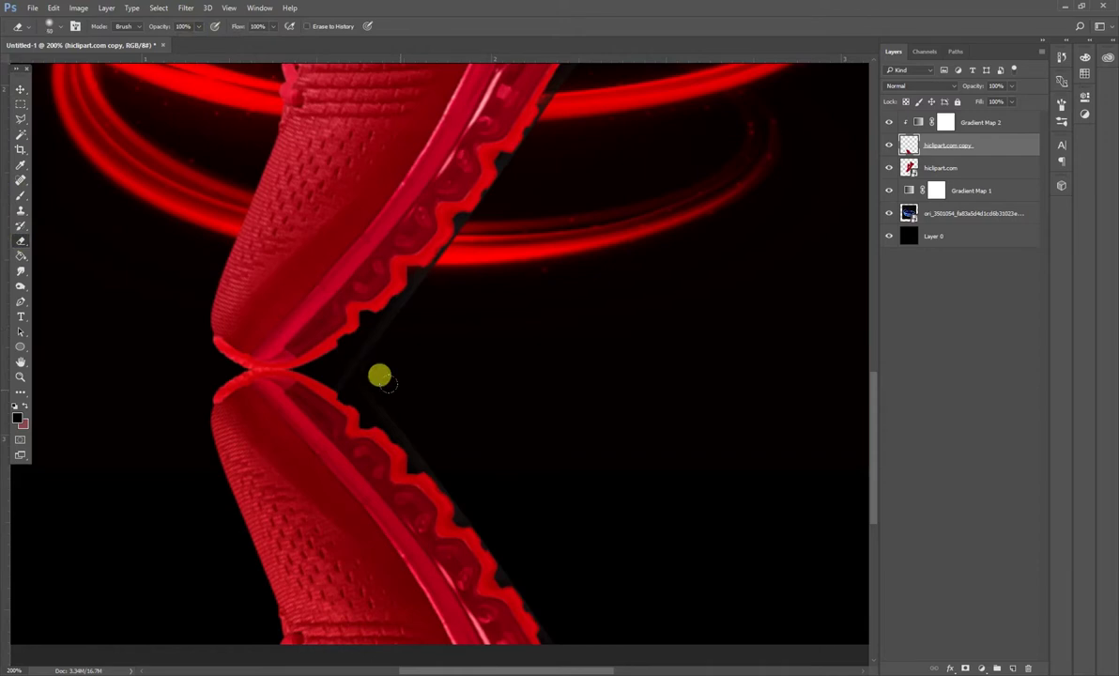
pyautogui.moveTo(382, 402)
pyautogui.mouseDown()
pyautogui.moveTo(400, 428)
pyautogui.moveTo(375, 392)
pyautogui.mouseUp()
# Erase the faint shadow along the sole seam on the hiclipart.com shoe layer
pyautogui.rightClick(964, 163)
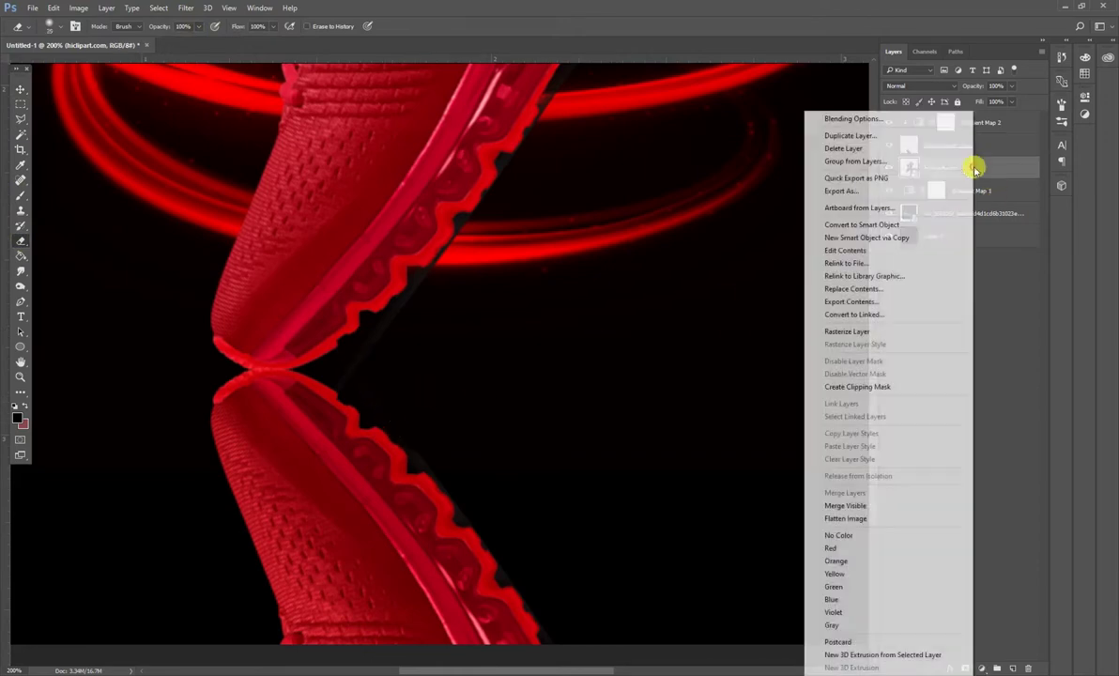
pyautogui.click(836, 330)
pyautogui.moveTo(378, 313)
pyautogui.mouseDown()
pyautogui.moveTo(349, 357)
pyautogui.moveTo(362, 375)
pyautogui.moveTo(354, 357)
pyautogui.moveTo(430, 277)
pyautogui.moveTo(417, 308)
pyautogui.moveTo(422, 286)
pyautogui.moveTo(489, 283)
pyautogui.moveTo(508, 333)
pyautogui.moveTo(465, 369)
pyautogui.mouseUp()
pyautogui.scroll(-1, 500, 329)
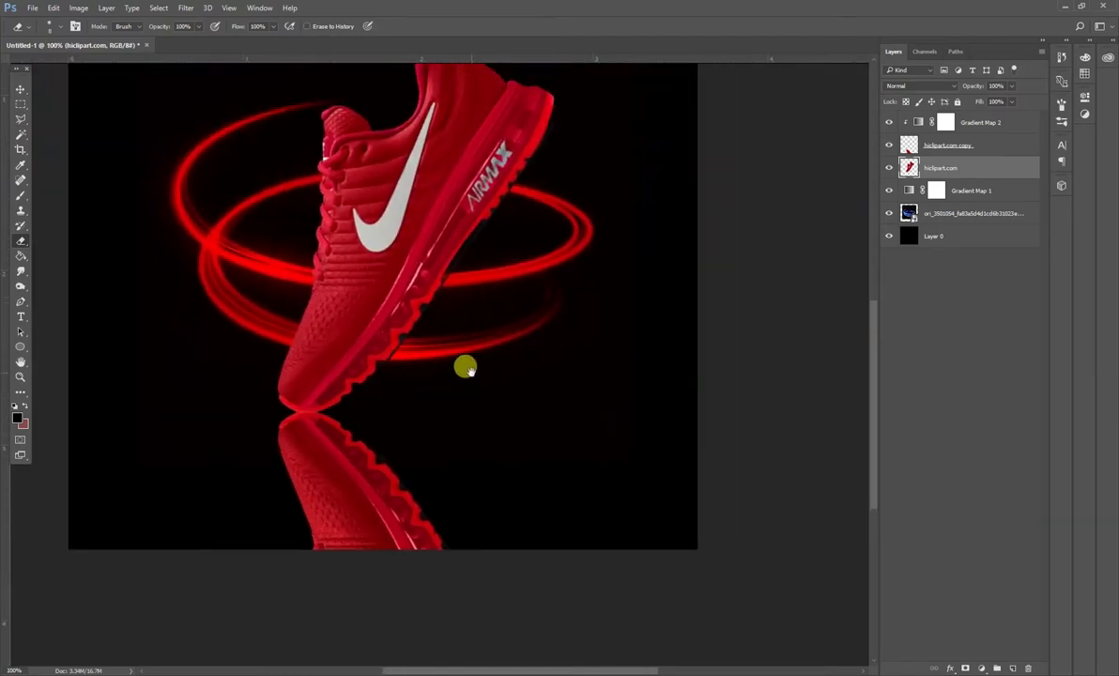
pyautogui.click(20, 90)
pyautogui.scroll(-1, 445, 260)
# Draw a thin red ellipse across the base of the shoe's sole
pyautogui.click(677, 381)
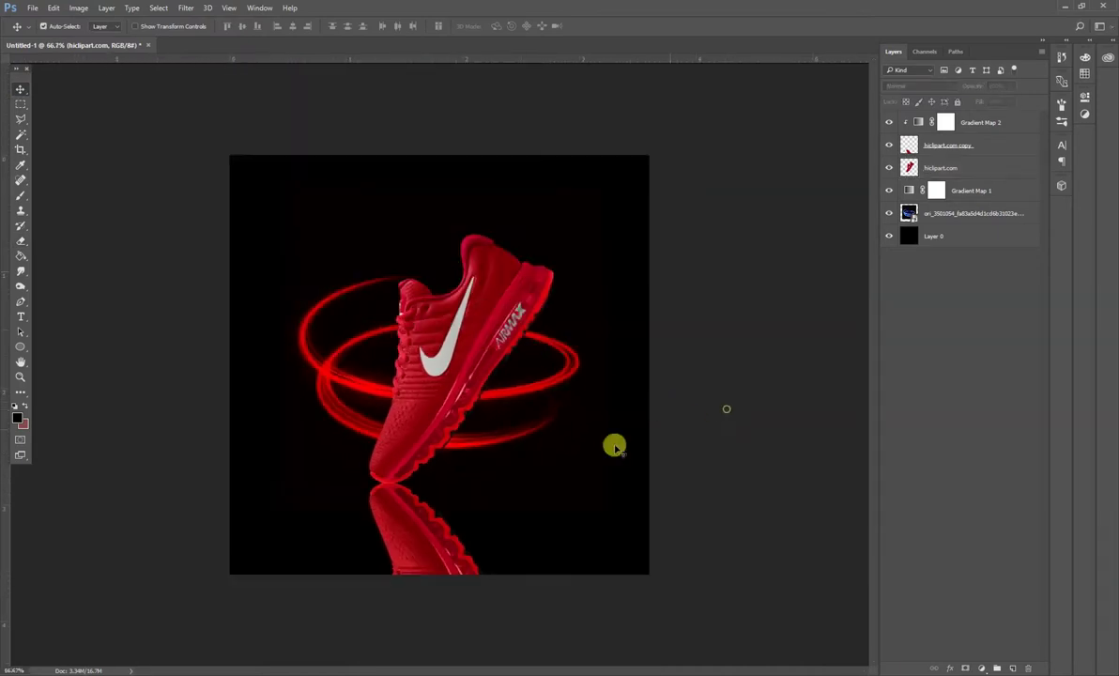
pyautogui.click(413, 536)
pyautogui.click(733, 438)
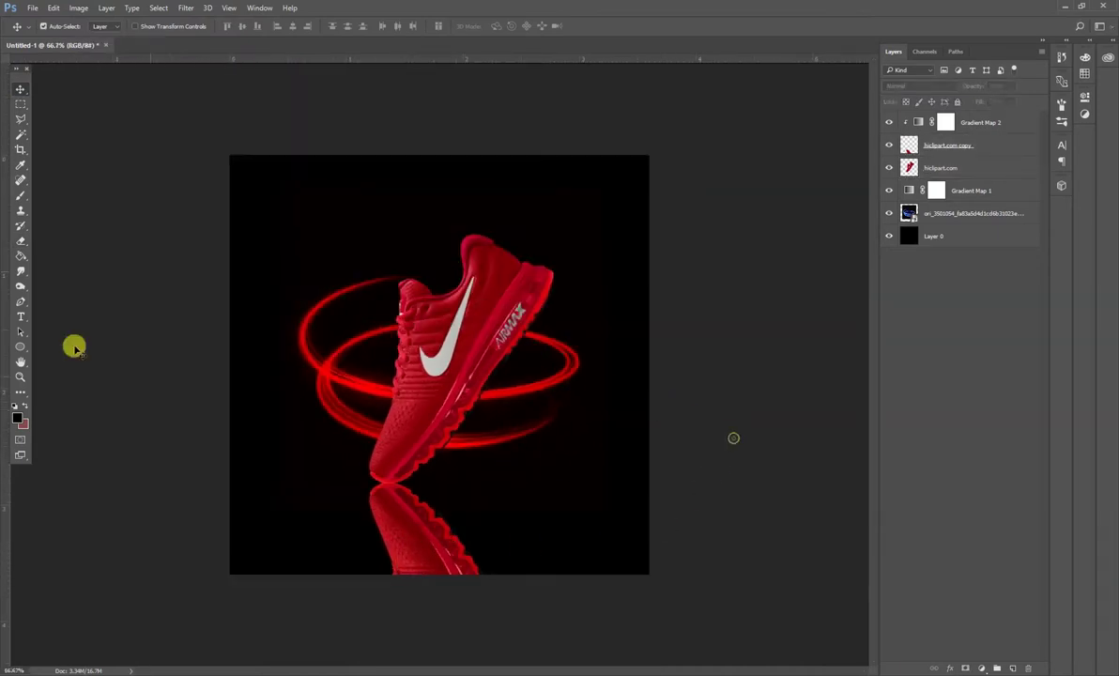
pyautogui.rightClick(21, 350)
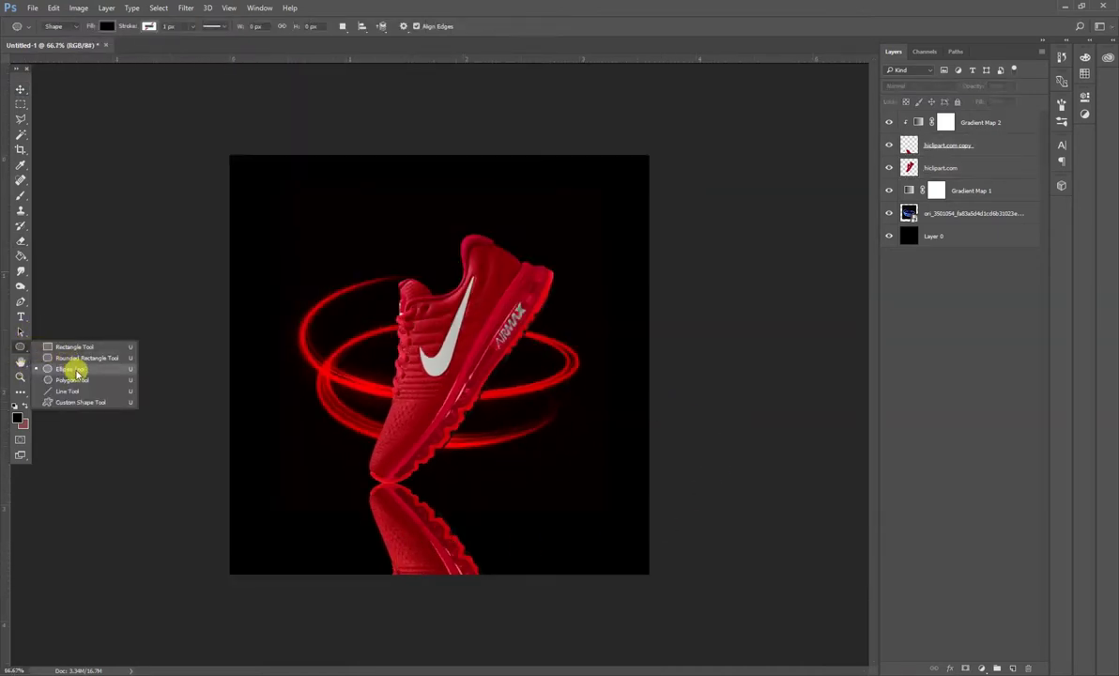
pyautogui.click(75, 368)
pyautogui.click(106, 26)
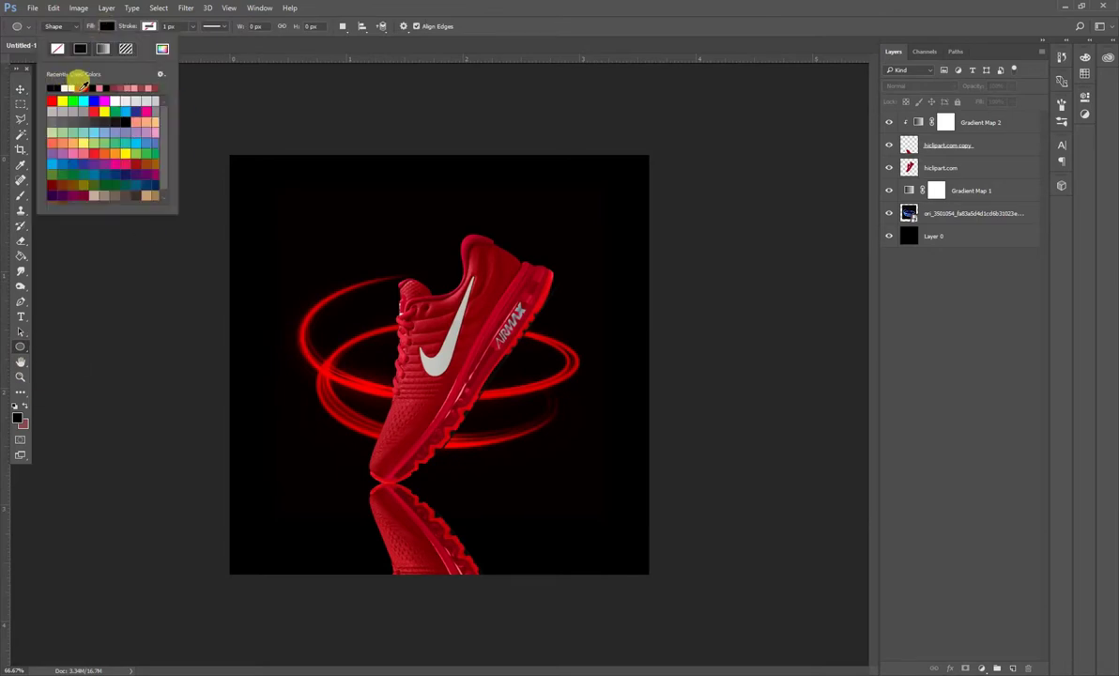
pyautogui.moveTo(302, 469); pyautogui.dragTo(574, 481)
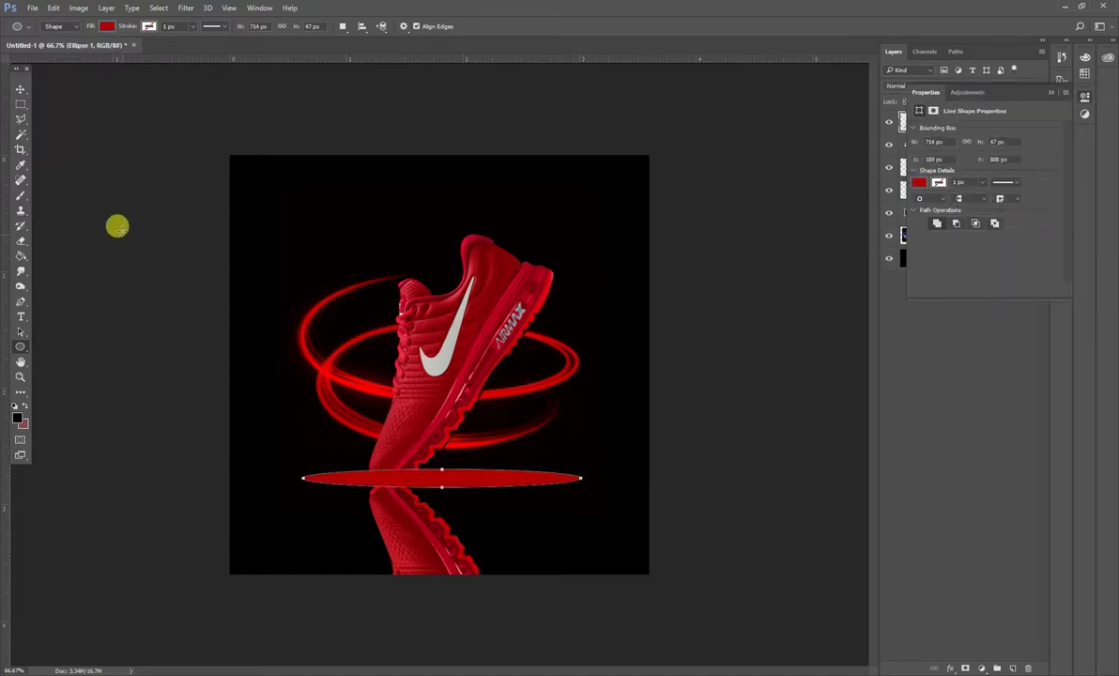
# Soften the ellipse with a 31.8 px Gaussian Blur applied as a smart filter
pyautogui.click(21, 91)
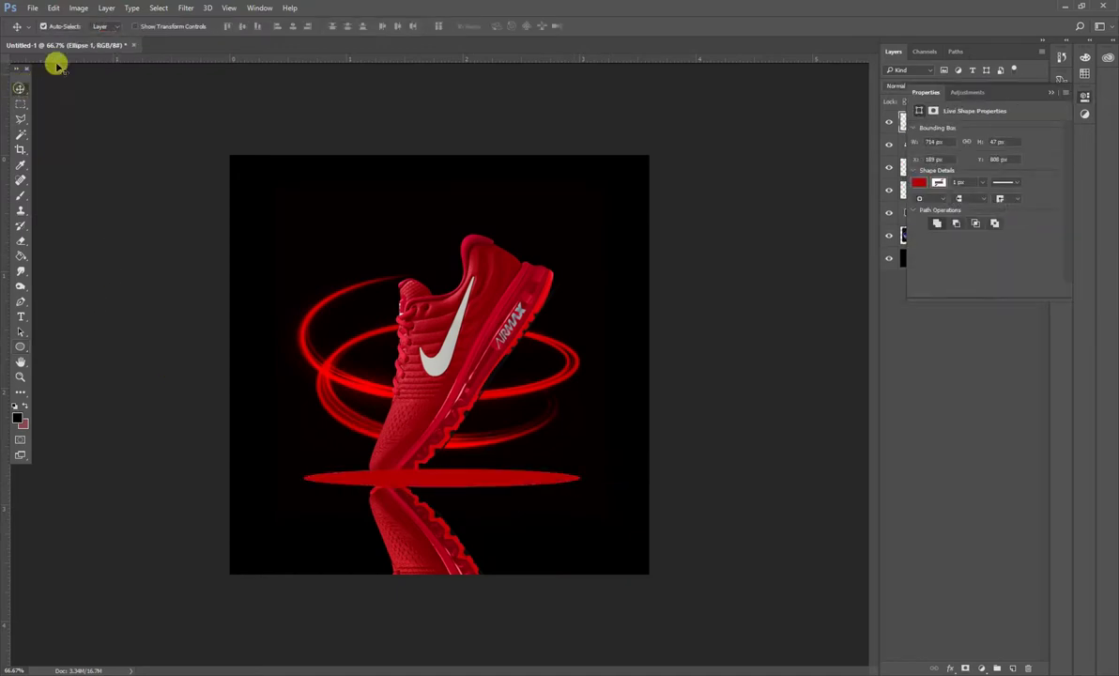
pyautogui.click(193, 9)
pyautogui.moveTo(191, 136)
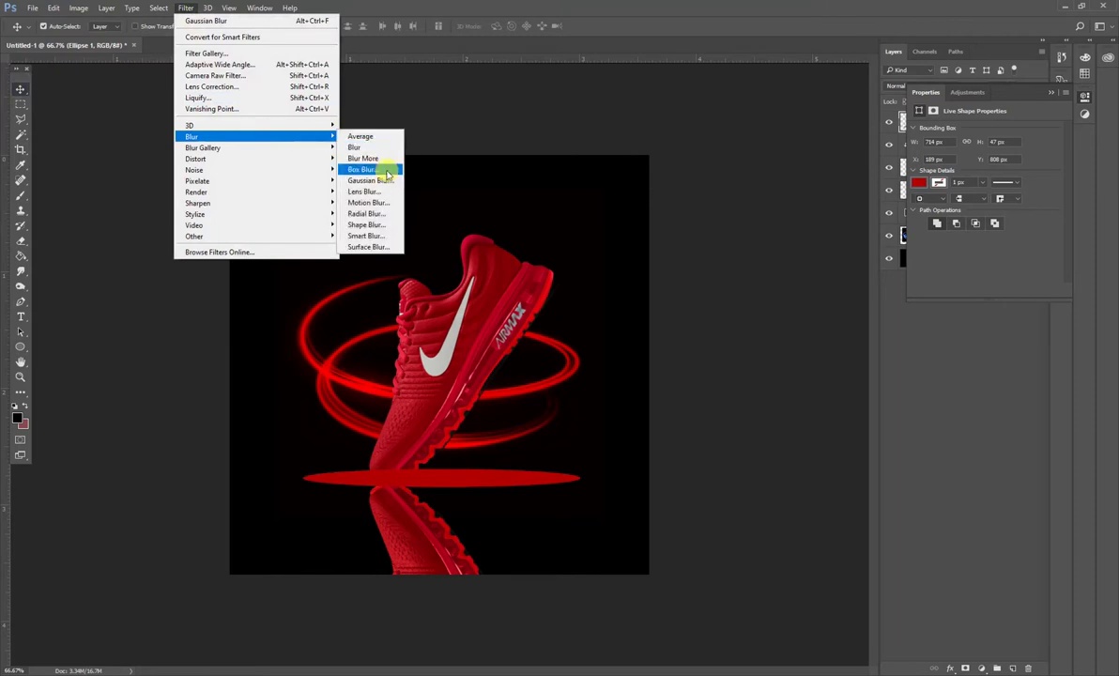
pyautogui.click(379, 181)
pyautogui.click(473, 257)
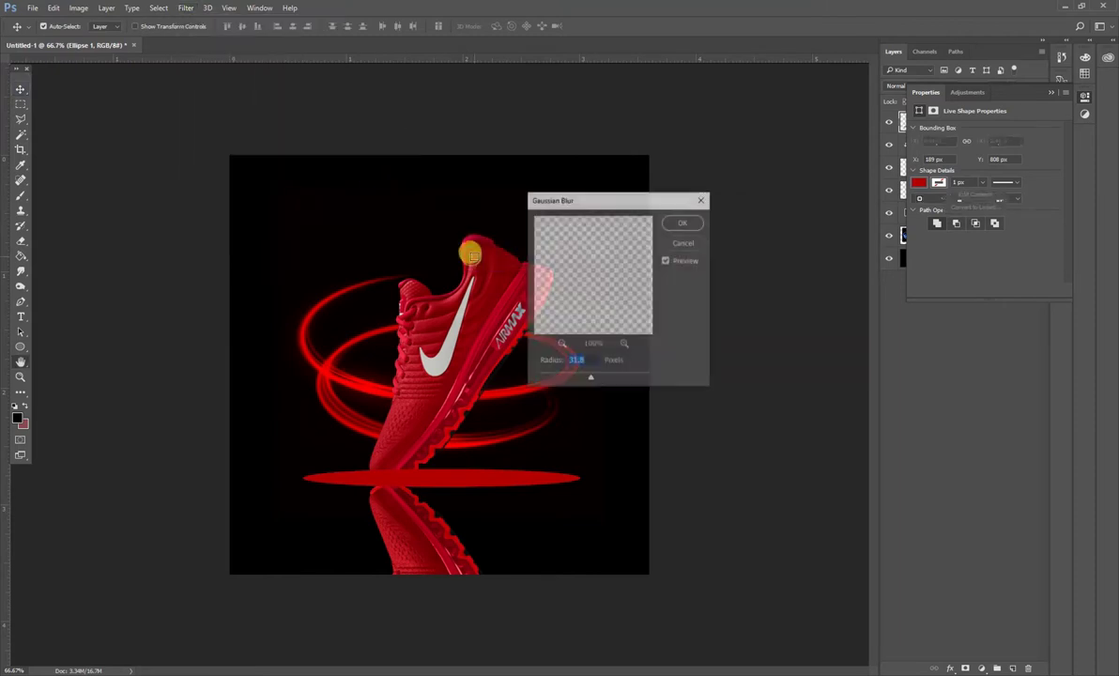
pyautogui.click(681, 225)
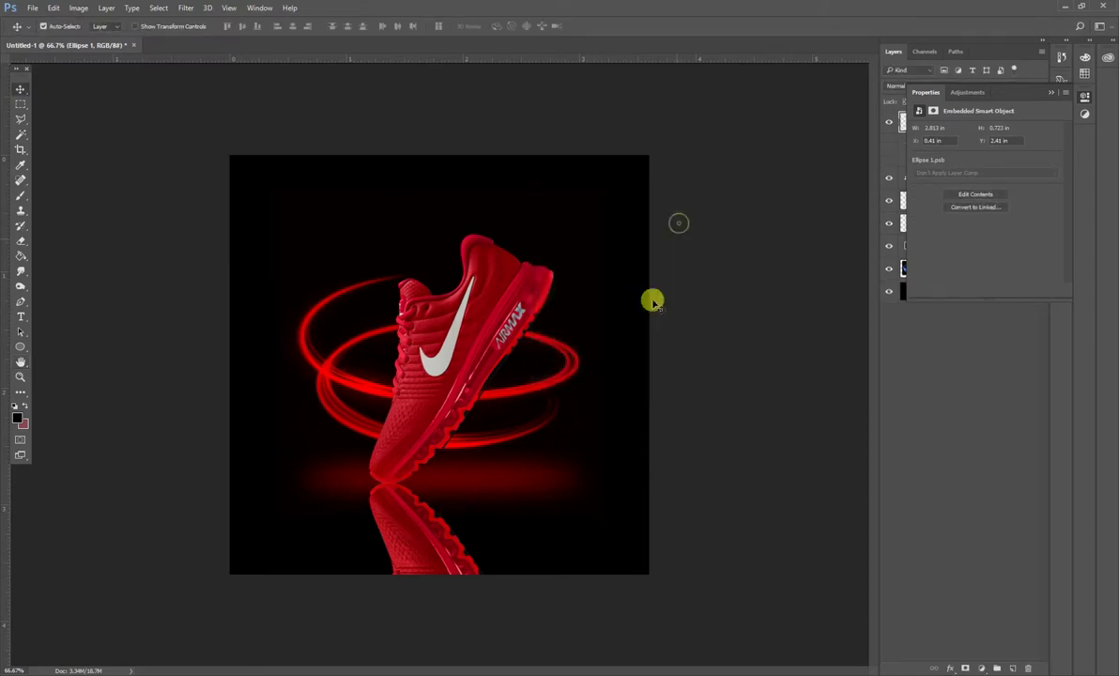
pyautogui.click(1054, 95)
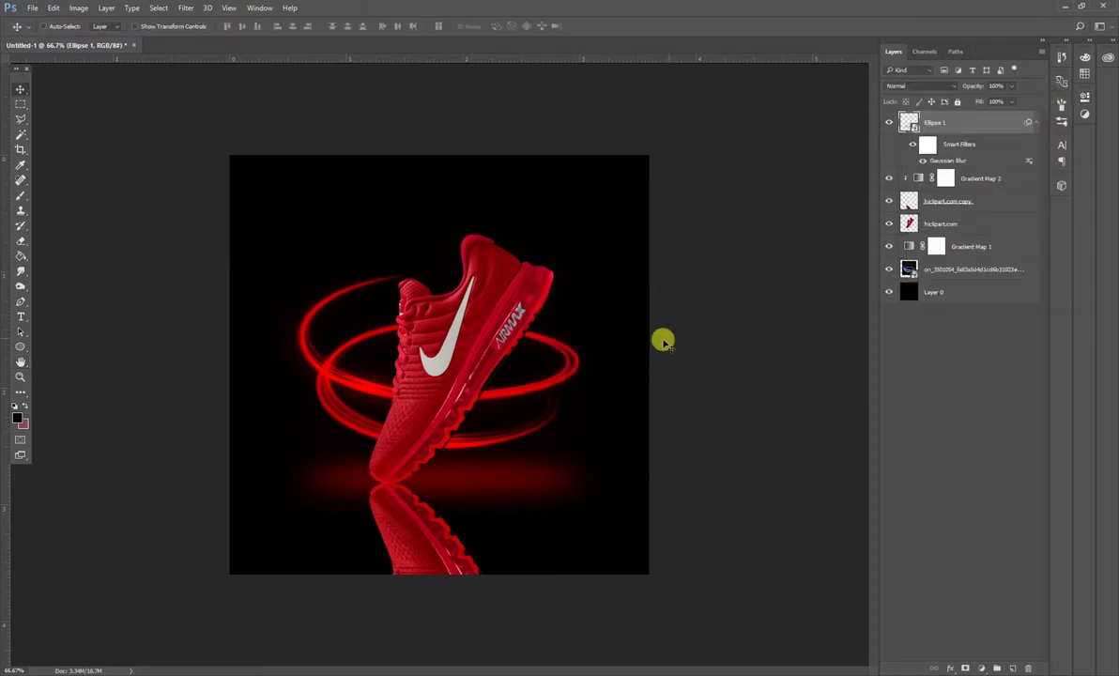
# Stretch the blurred Ellipse 1 glow slightly taller
pyautogui.hotkey('ctrl', 't')
pyautogui.click(486, 265)
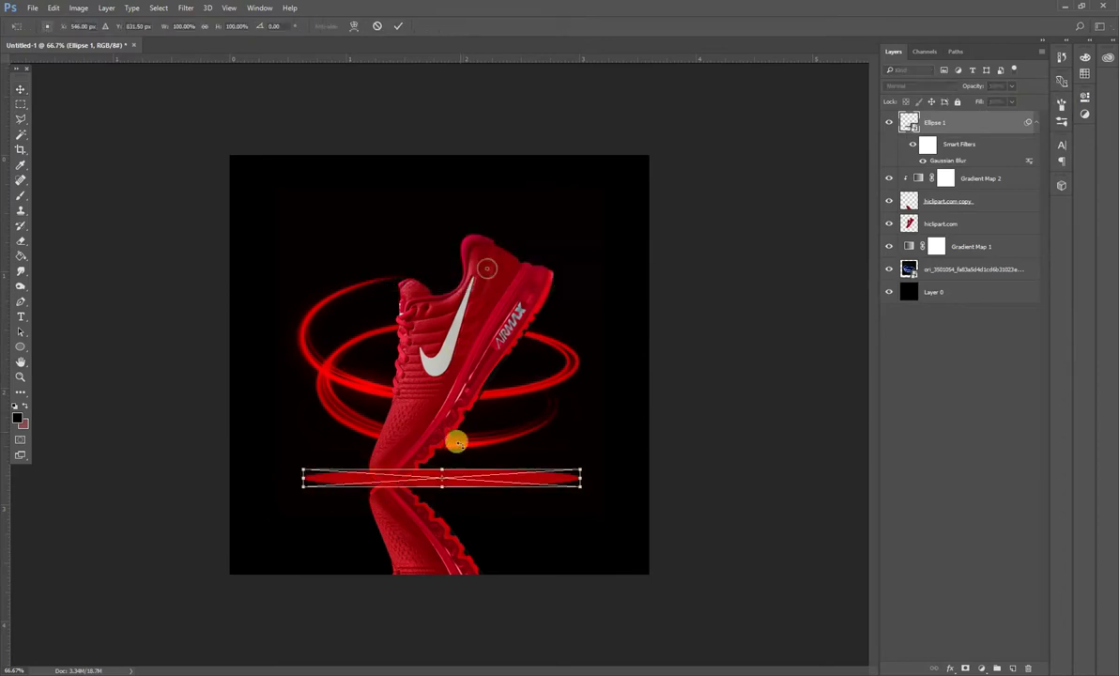
pyautogui.moveTo(441, 488); pyautogui.dragTo(433, 495)
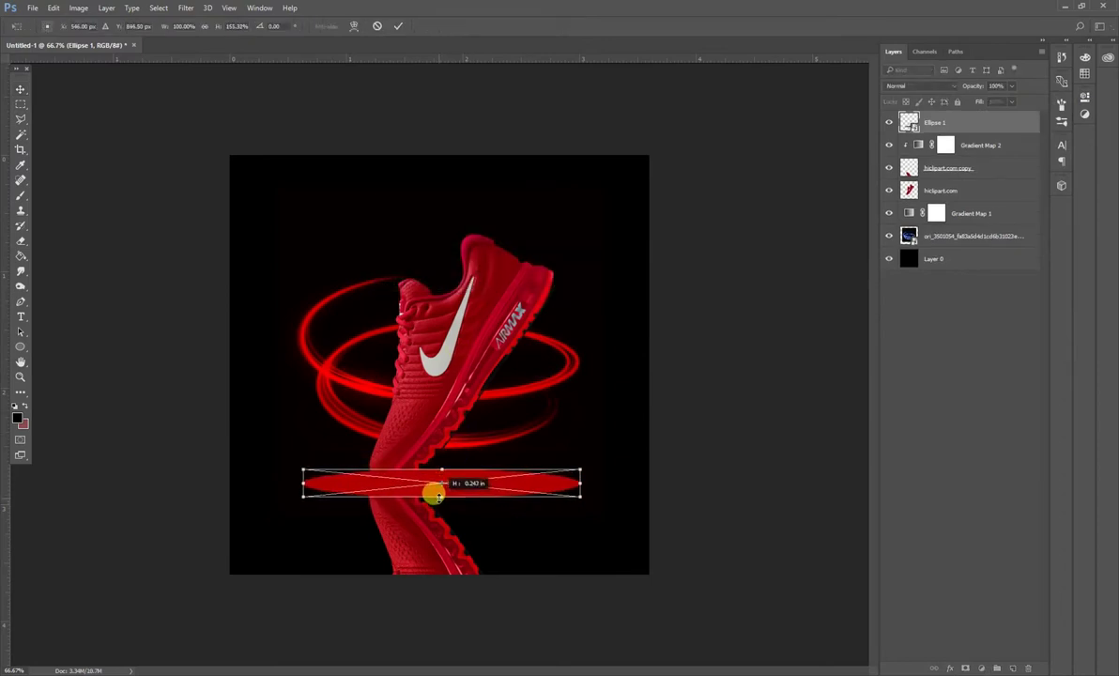
pyautogui.press('Return')
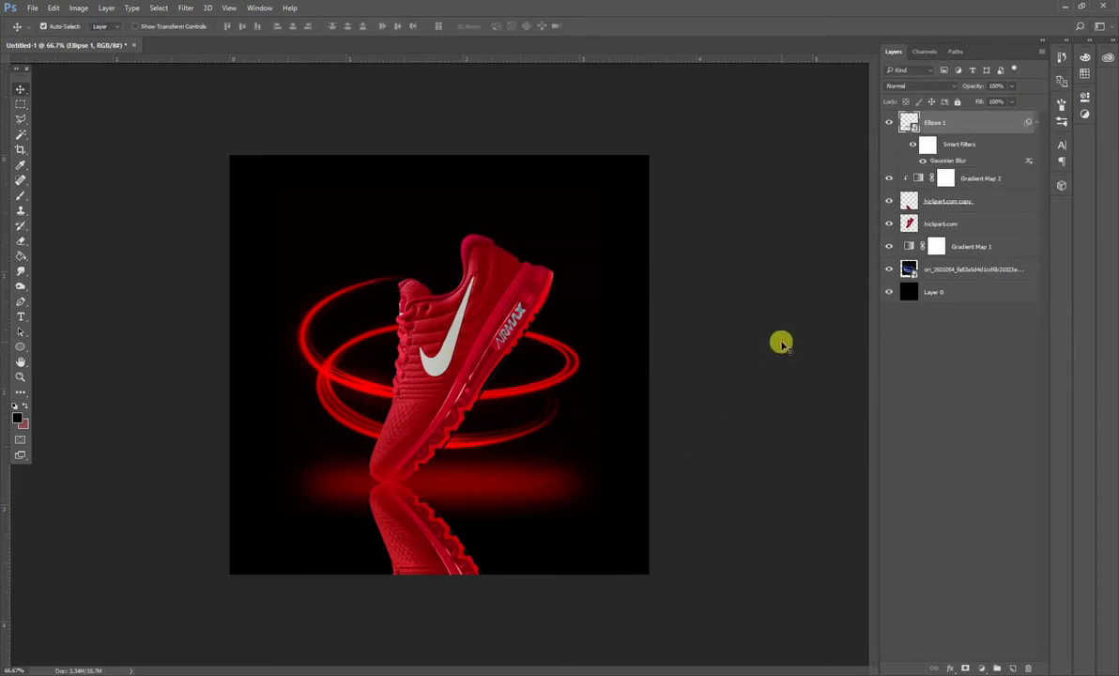
pyautogui.click(400, 536)
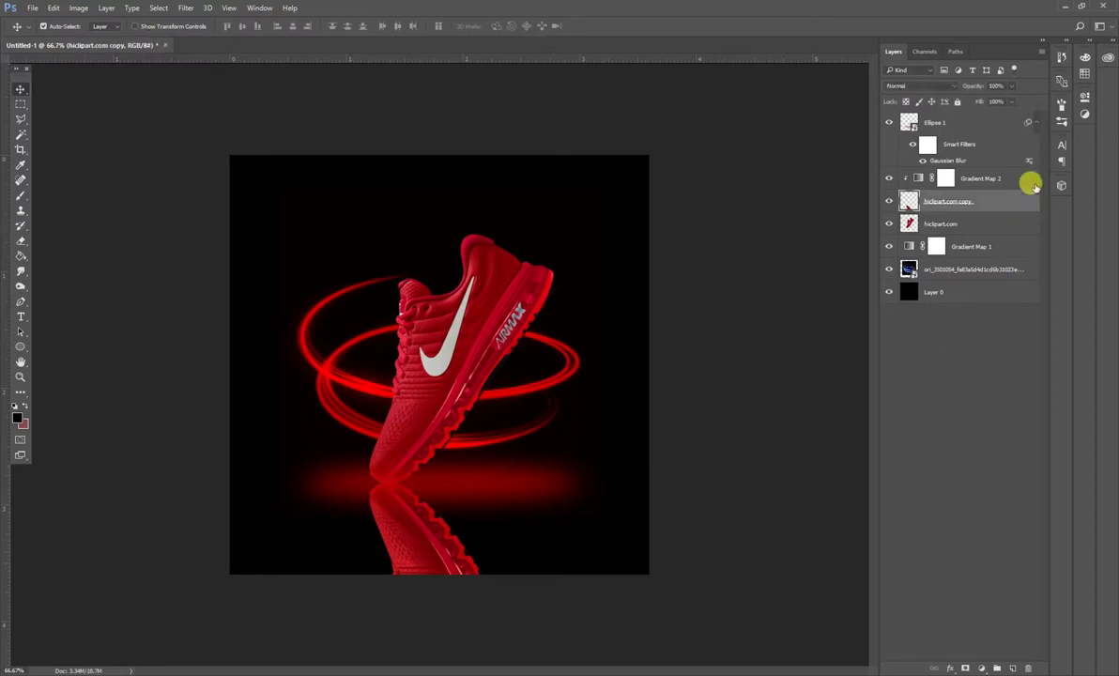
# Mask the hiclipart.com copy and drag a gradient so the reflection fades just below the sole
pyautogui.click(965, 668)
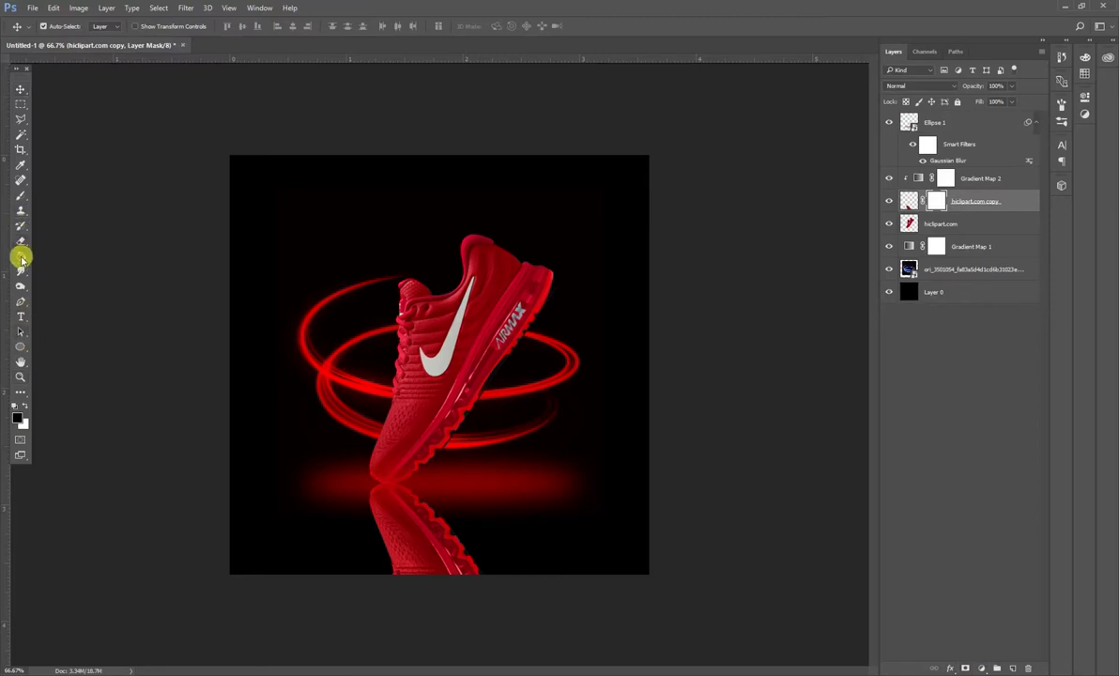
pyautogui.moveTo(21, 256); pyautogui.dragTo(60, 257)
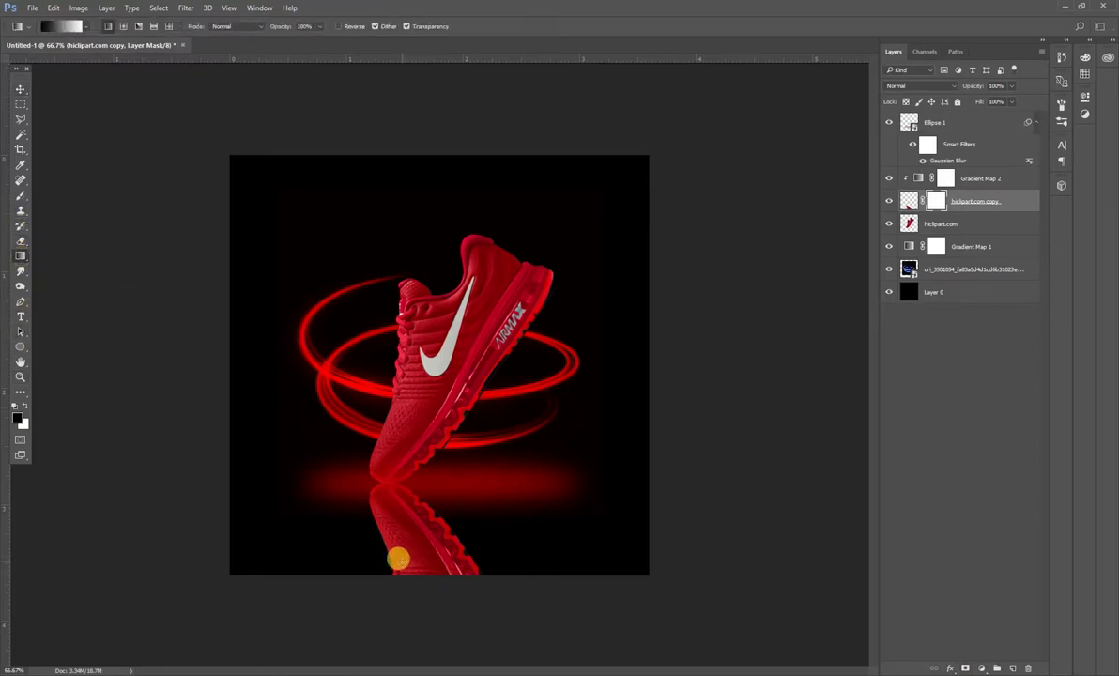
pyautogui.moveTo(390, 536); pyautogui.dragTo(390, 501)
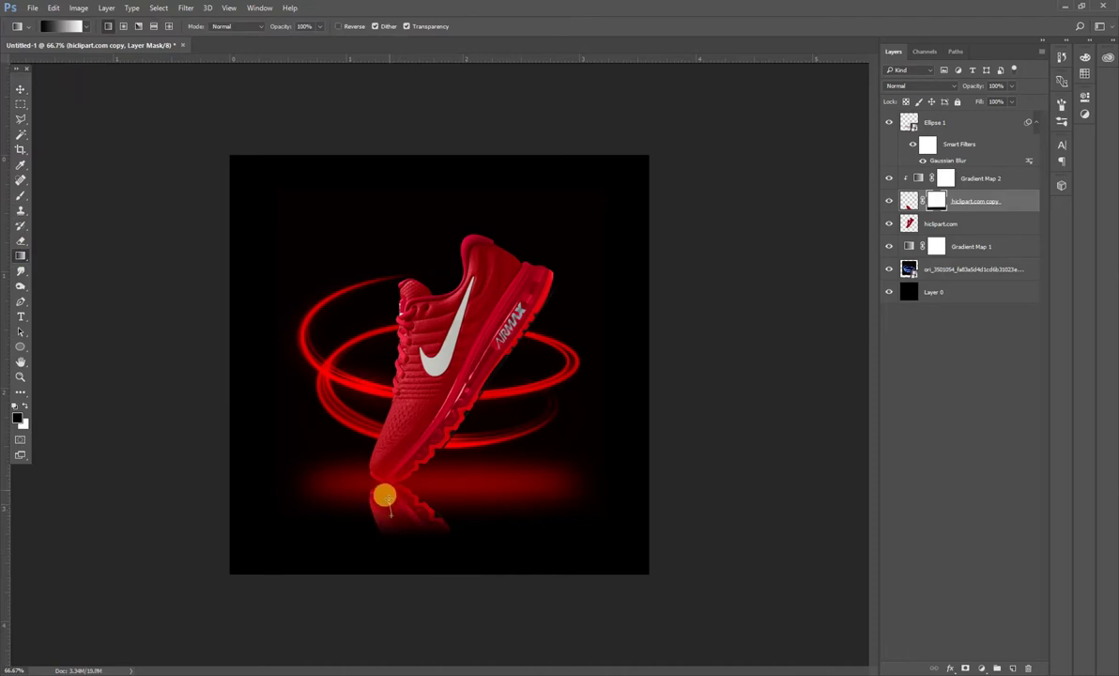
pyautogui.moveTo(385, 513); pyautogui.dragTo(386, 496)
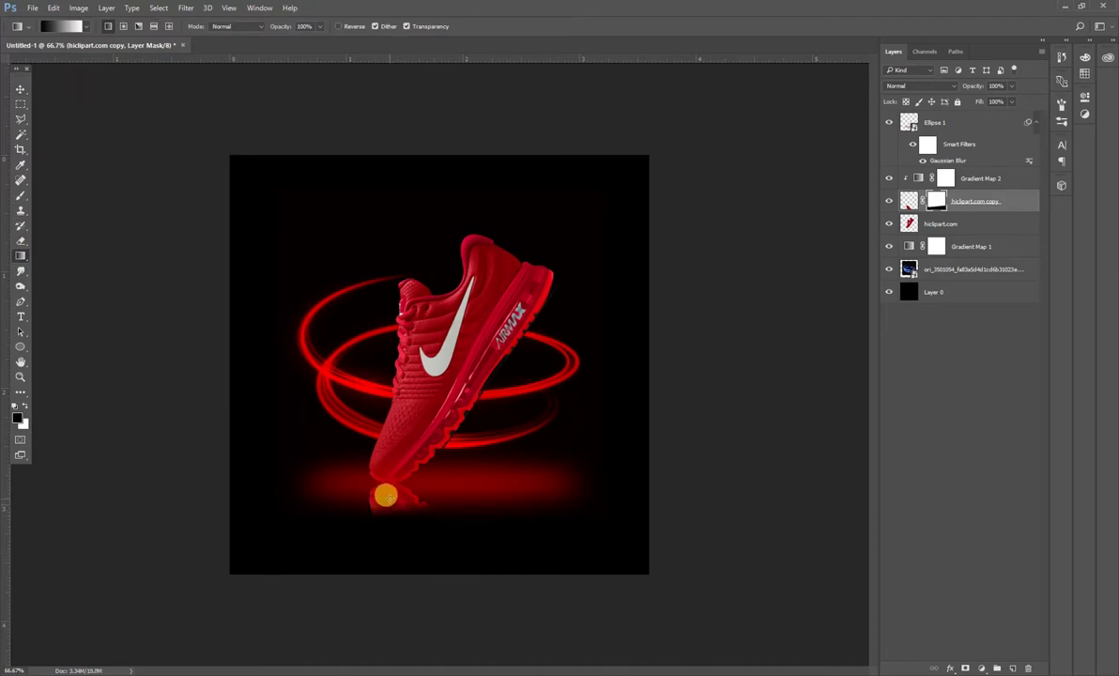
pyautogui.click(20, 88)
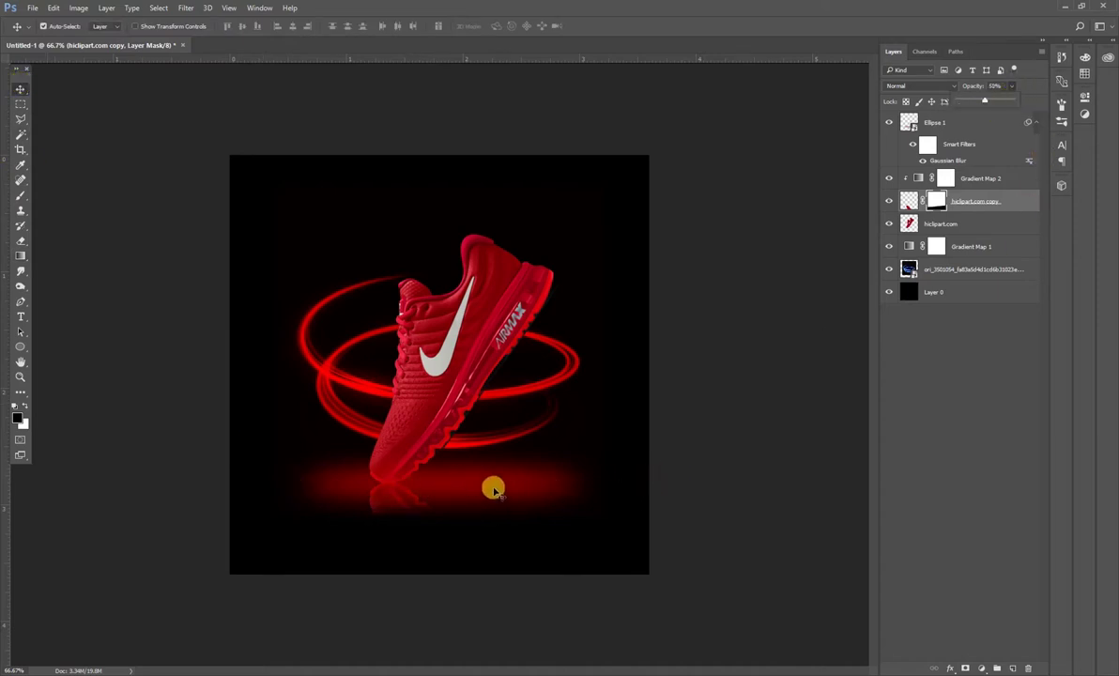
# Stretch the Ellipse 1 red glow taller with Free Transform
pyautogui.click(488, 458)
pyautogui.hotkey('ctrl', 't')
pyautogui.click(480, 266)
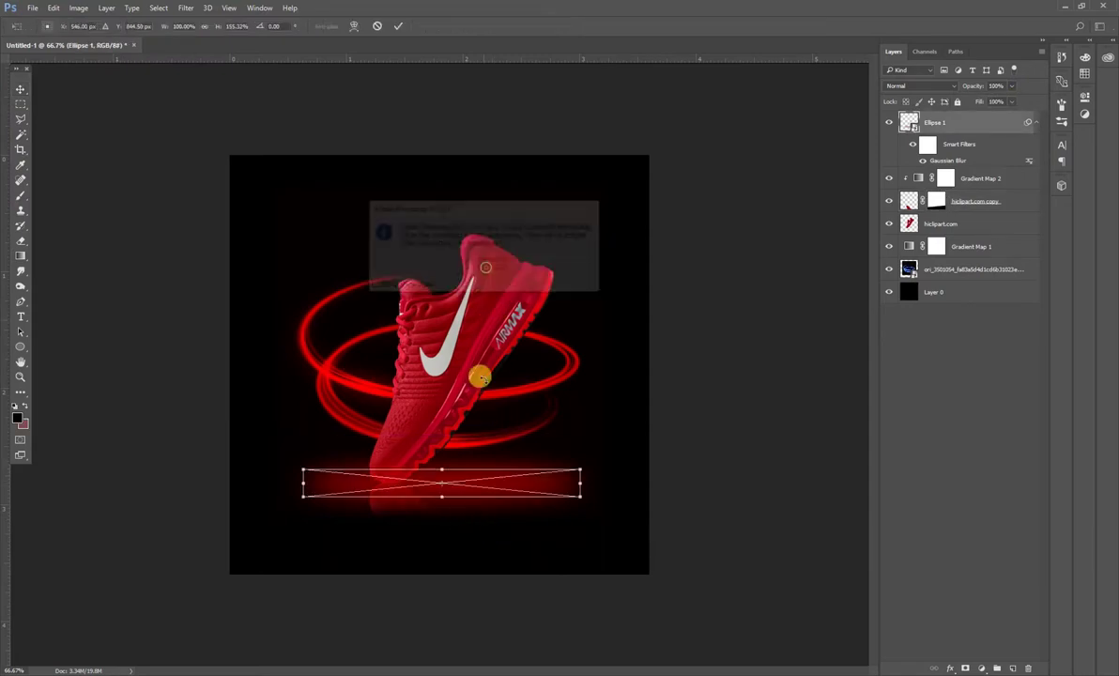
pyautogui.moveTo(440, 498); pyautogui.dragTo(440, 515)
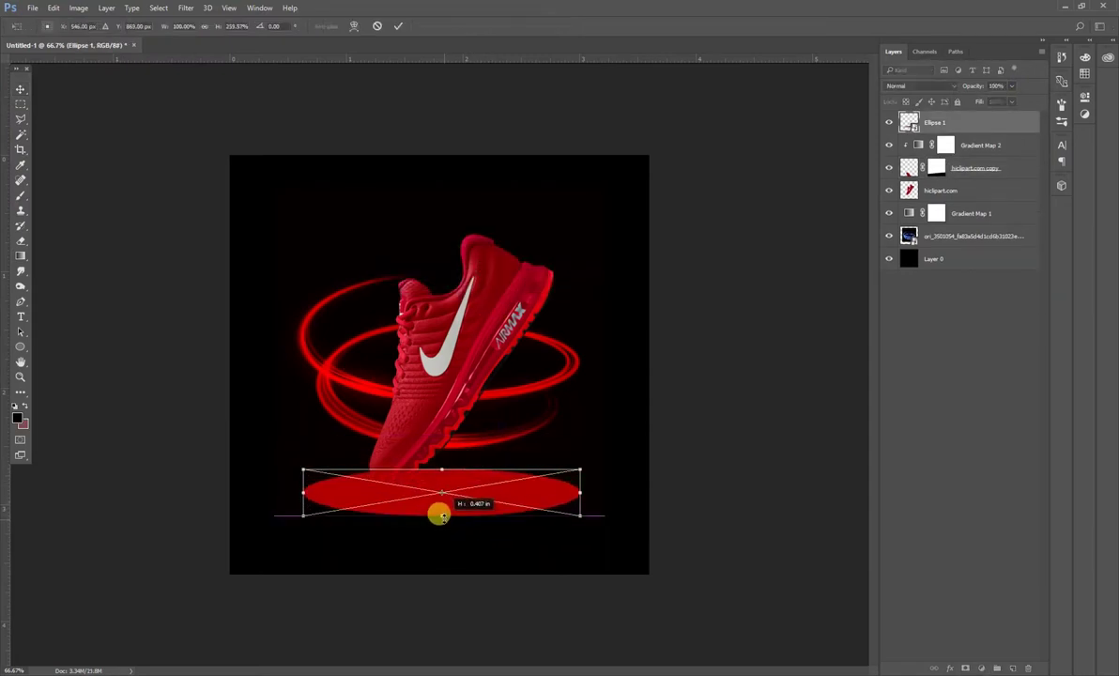
pyautogui.press('Return')
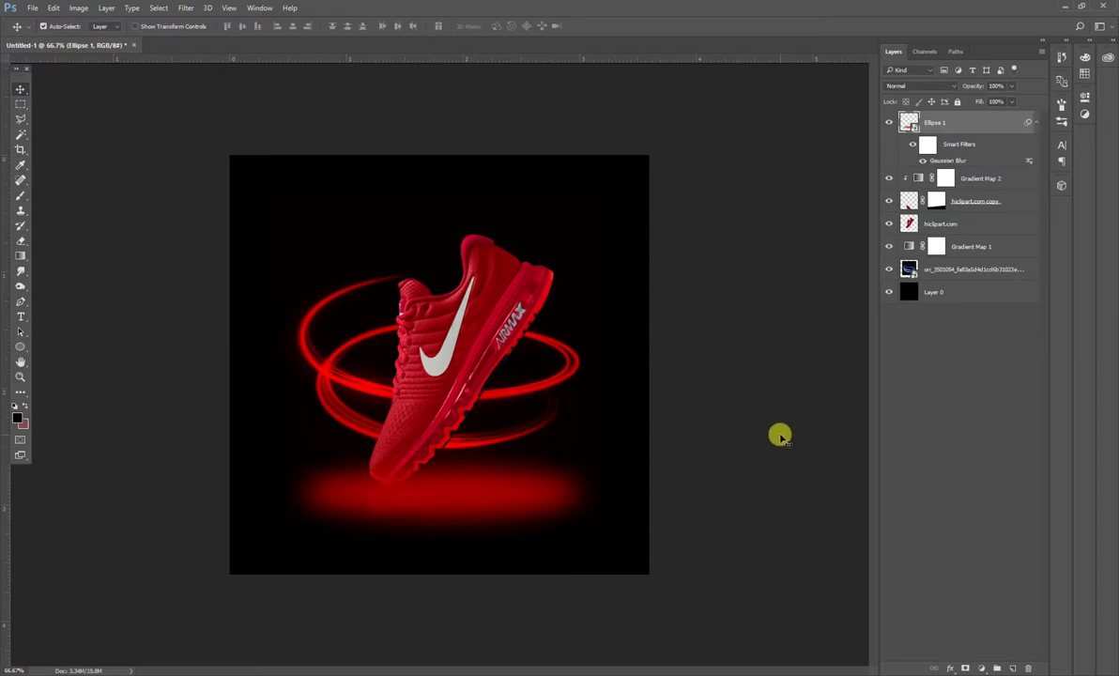
# Nudge the glow slightly lower and soften it to 79% opacity
pyautogui.press('ctrl')
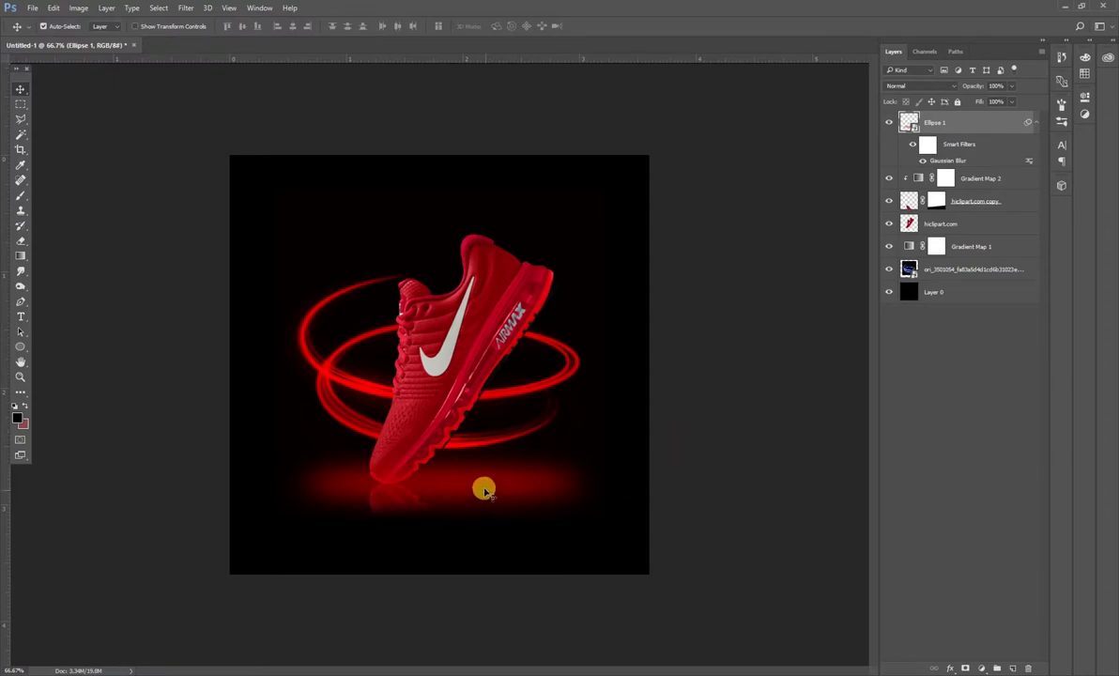
pyautogui.moveTo(489, 480); pyautogui.dragTo(489, 488)
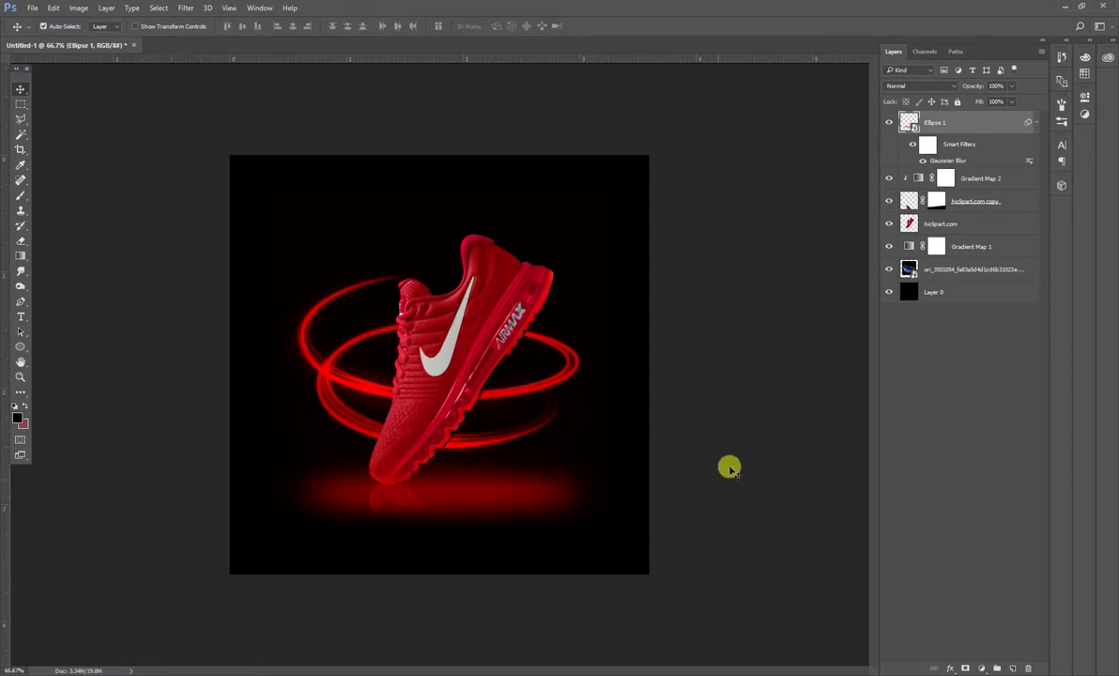
pyautogui.click(759, 428)
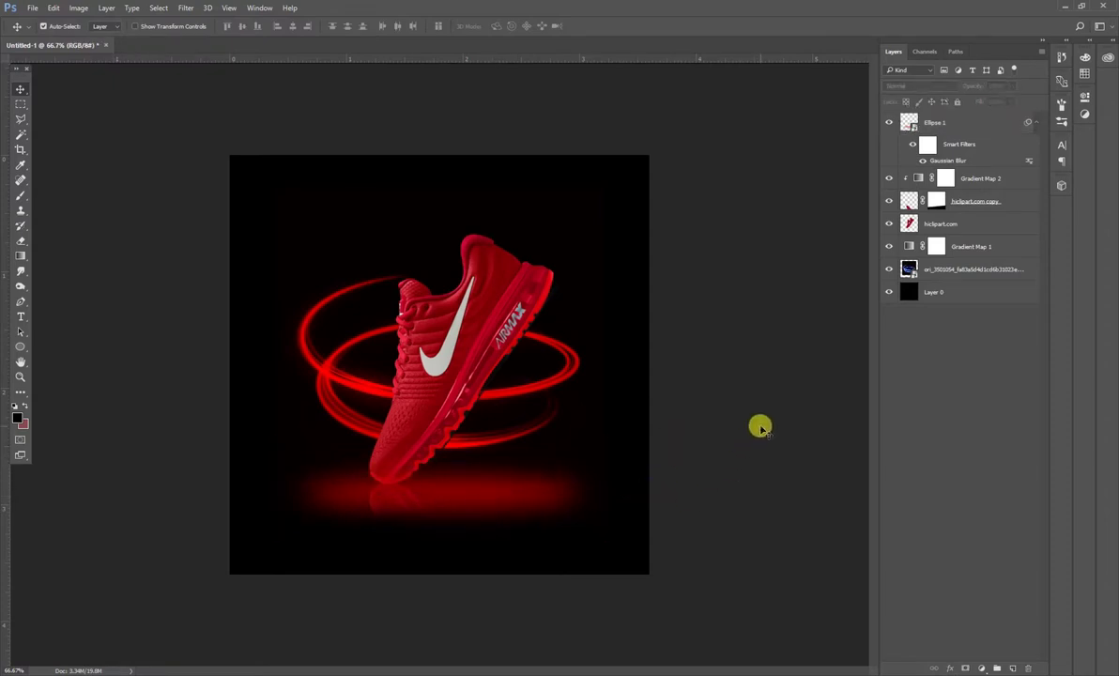
pyautogui.click(457, 497)
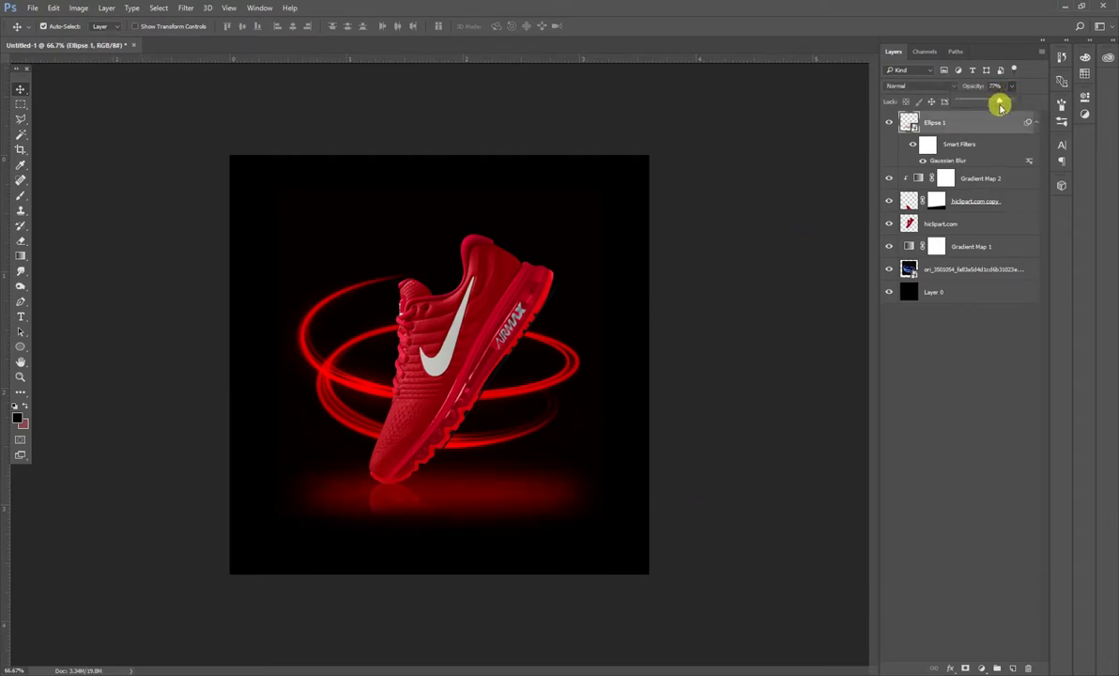
pyautogui.click(697, 468)
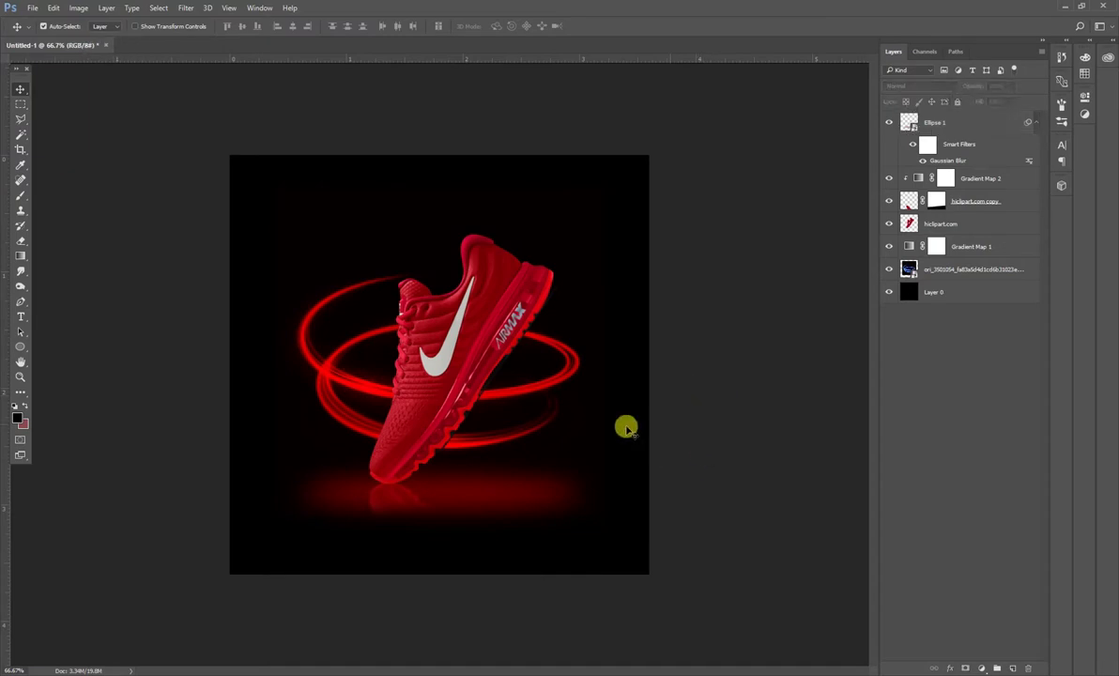
# Add a layer mask to the hiclipart.com shoe layer
pyautogui.scroll(1, 472, 387)
pyautogui.scroll(2, 474, 390)
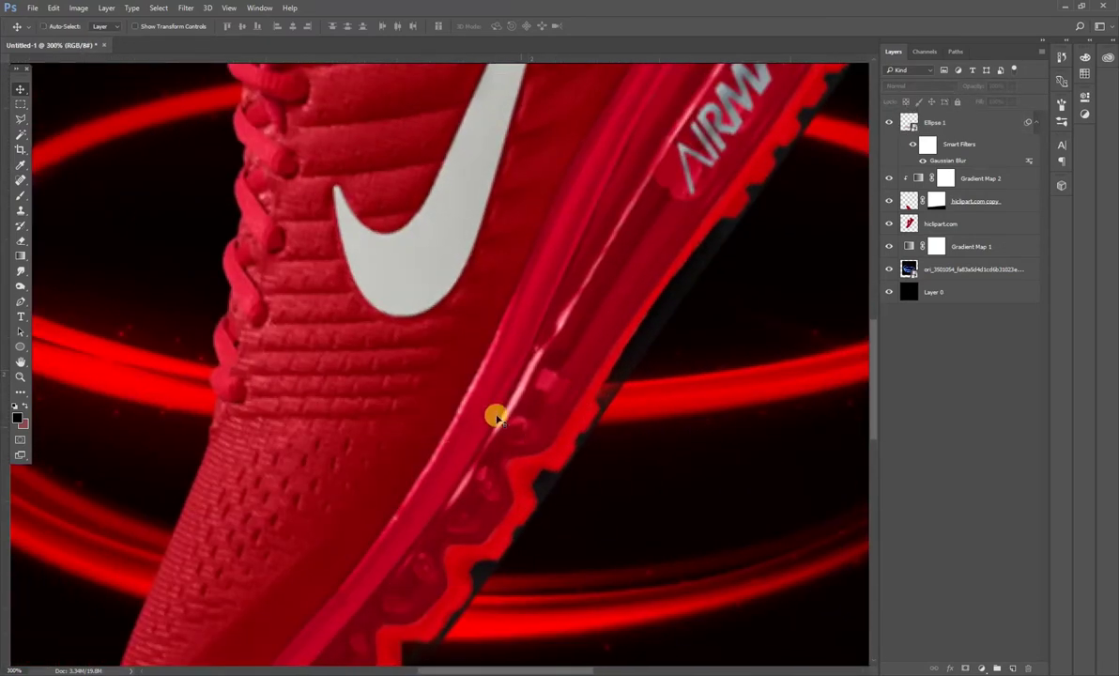
pyautogui.click(475, 319)
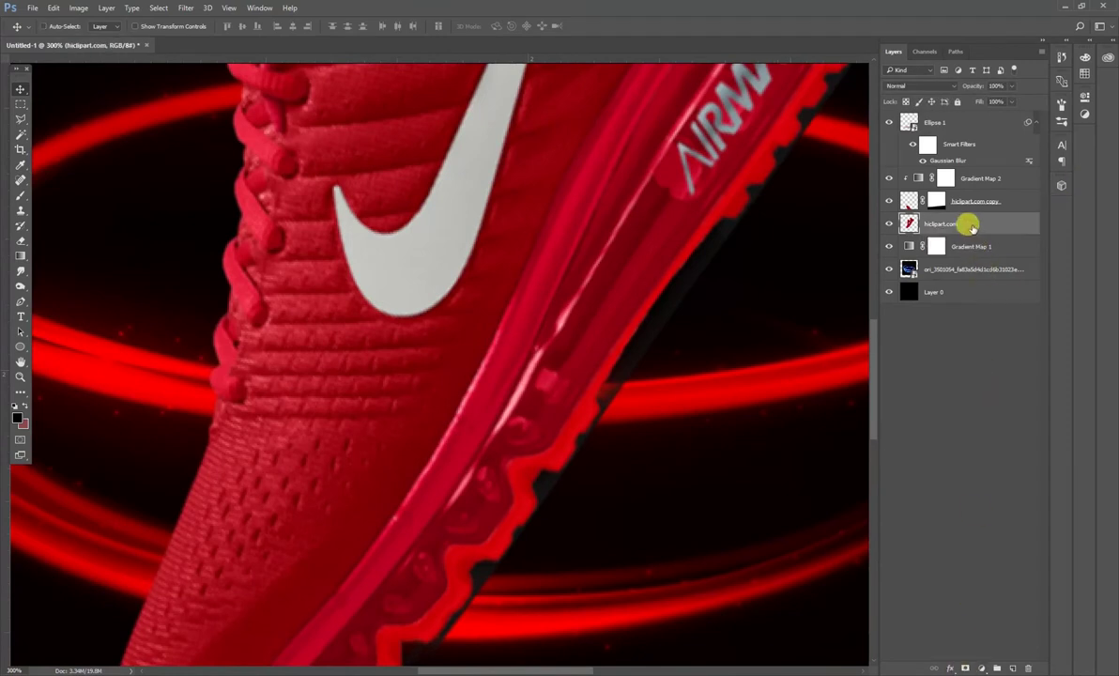
pyautogui.hotkey('ctrl', 'j')
pyautogui.hotkey('ctrl', 'z')
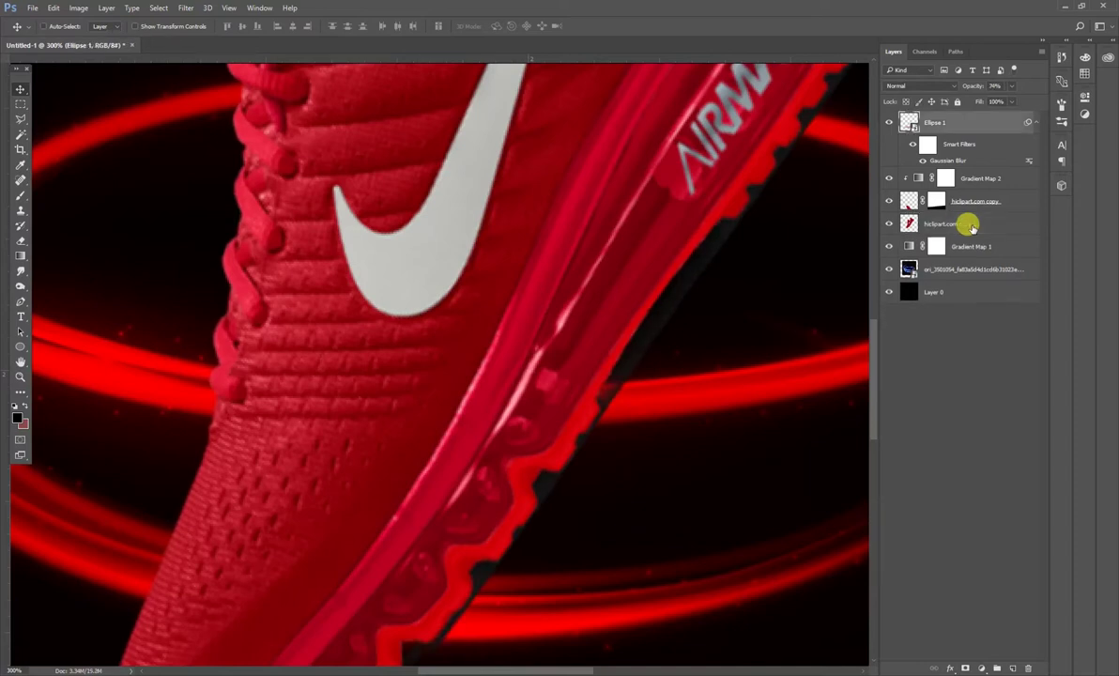
pyautogui.click(976, 224)
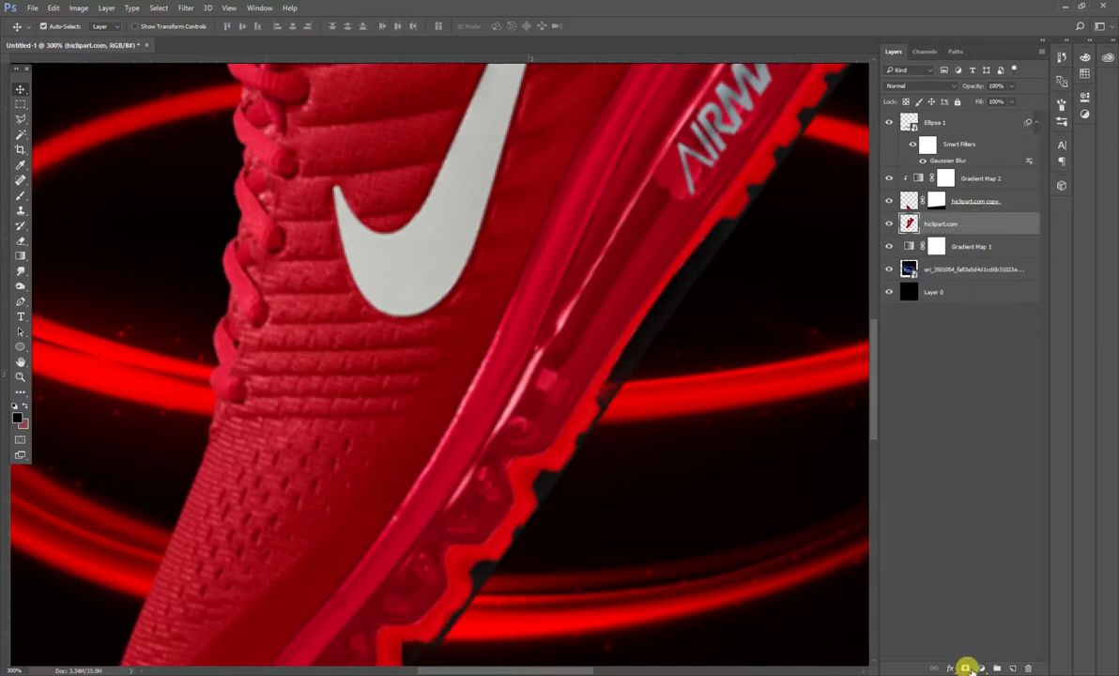
pyautogui.click(965, 667)
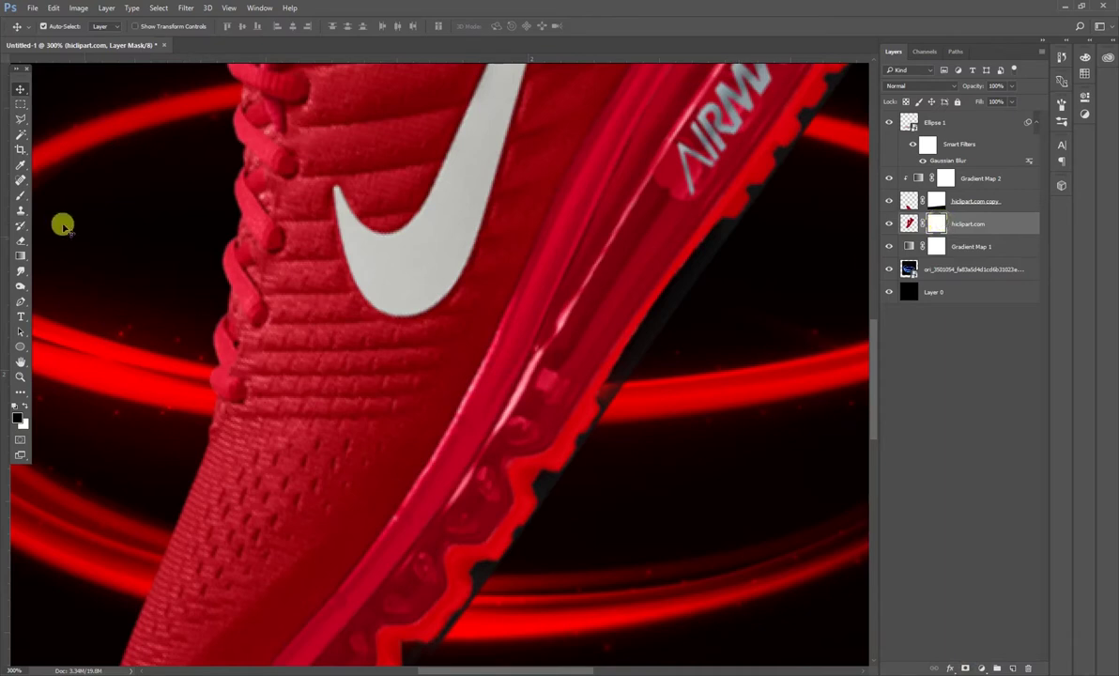
# Paint black on the mask where the front ring band crosses the sole
pyautogui.click(20, 194)
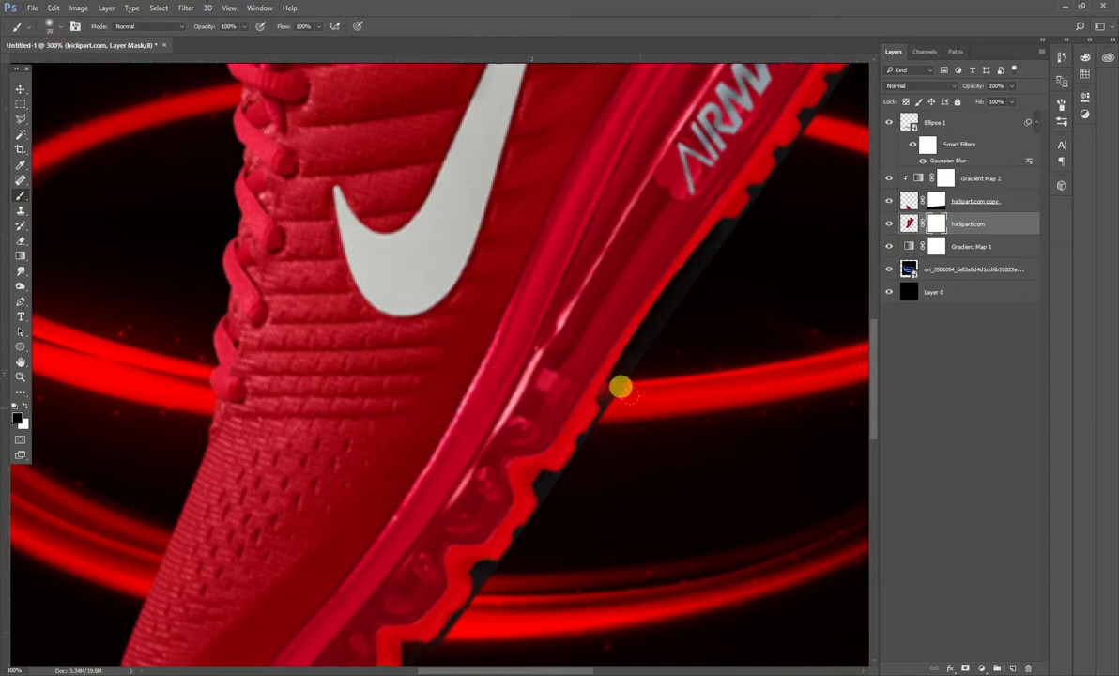
pyautogui.moveTo(619, 387); pyautogui.dragTo(510, 394)
pyautogui.moveTo(601, 383)
pyautogui.mouseDown()
pyautogui.moveTo(412, 382)
pyautogui.moveTo(476, 390)
pyautogui.moveTo(386, 399)
pyautogui.moveTo(232, 387)
pyautogui.moveTo(162, 364)
pyautogui.moveTo(300, 364)
pyautogui.moveTo(91, 358)
pyautogui.moveTo(413, 382)
pyautogui.moveTo(143, 387)
pyautogui.moveTo(432, 402)
pyautogui.mouseUp()
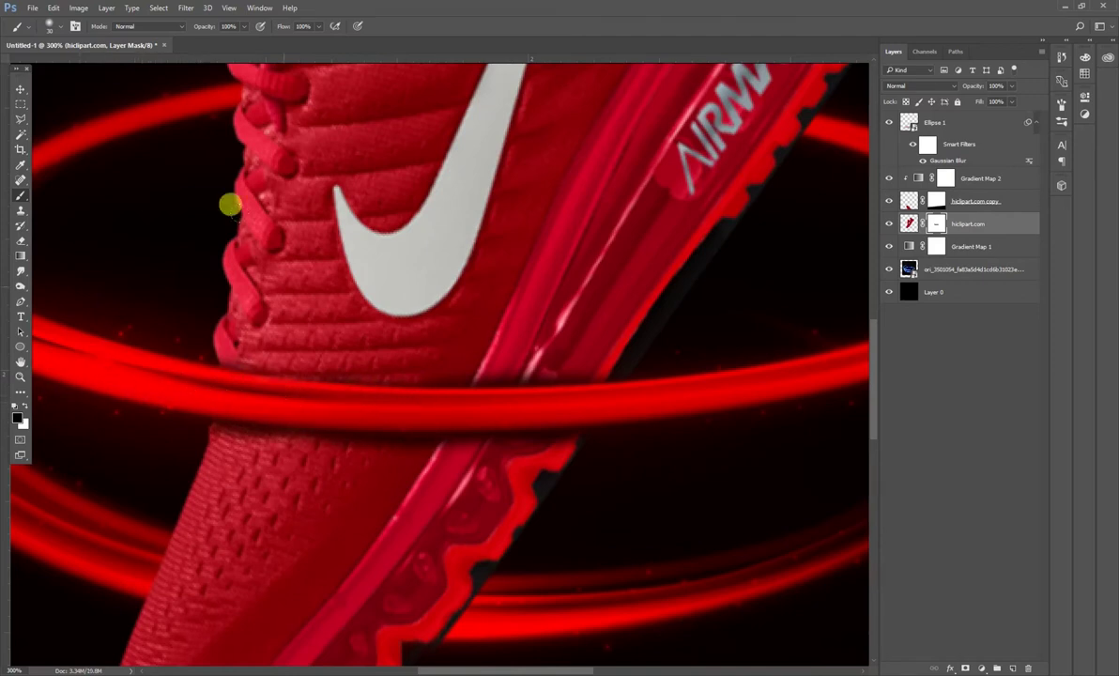
pyautogui.hotkey('ctrl', '1')
# Paint white at 18% brush opacity to softly restore the mask along the glow band
pyautogui.press('1')
pyautogui.press('8')
pyautogui.scroll(1, 424, 512)
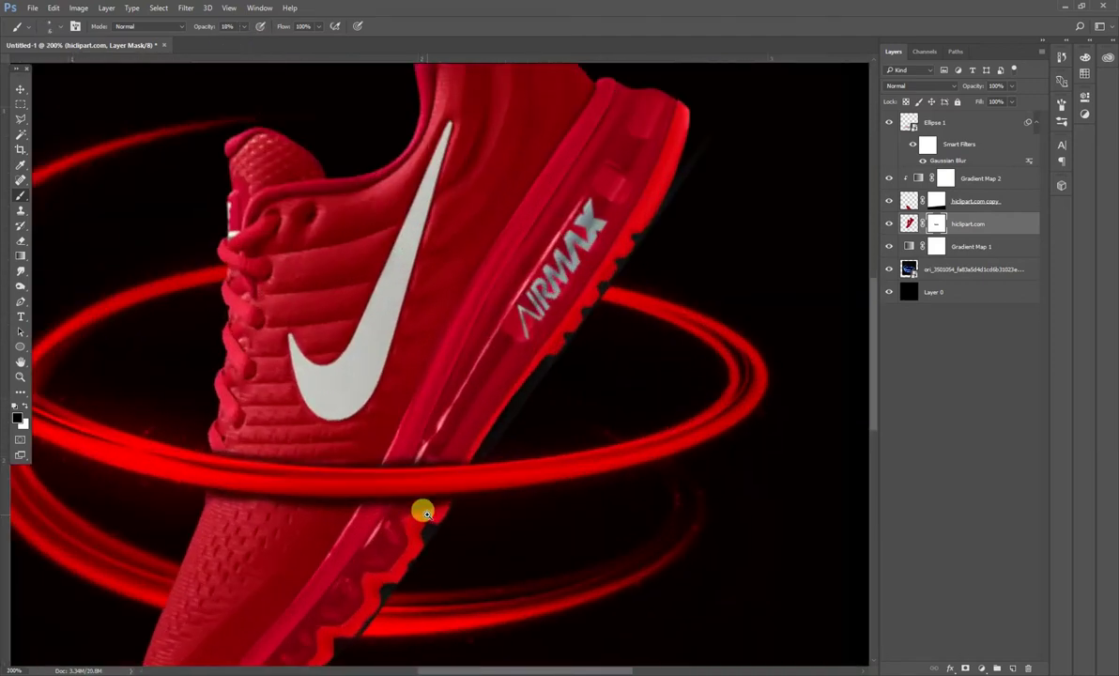
pyautogui.scroll(1, 425, 510)
pyautogui.scroll(1, 441, 456)
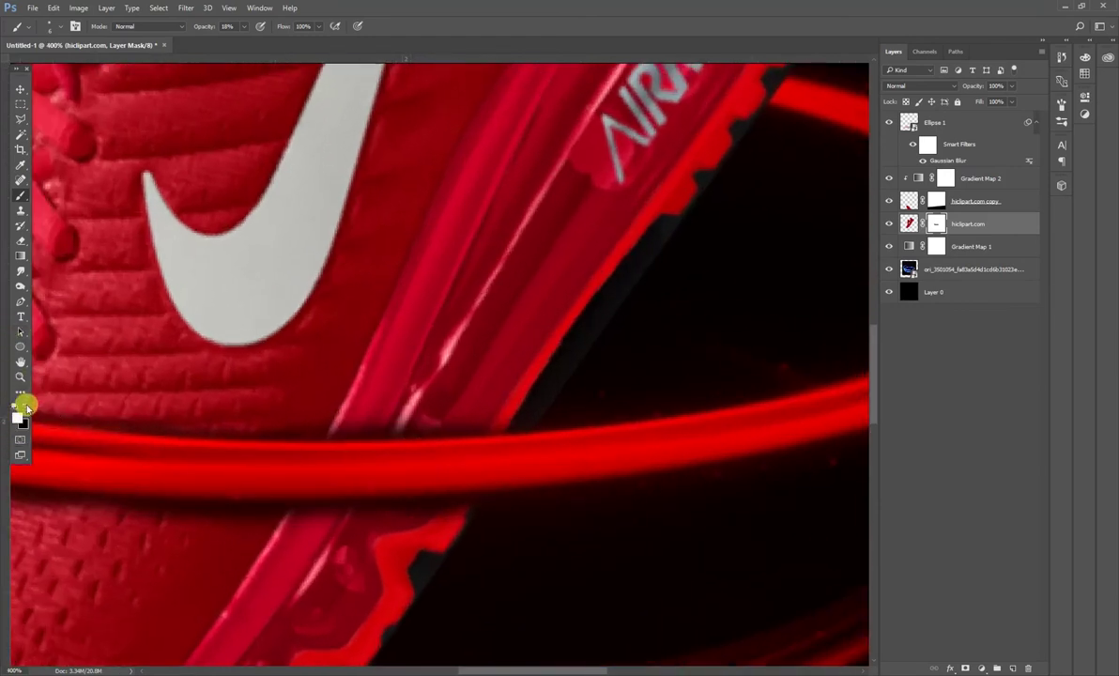
pyautogui.click(21, 410)
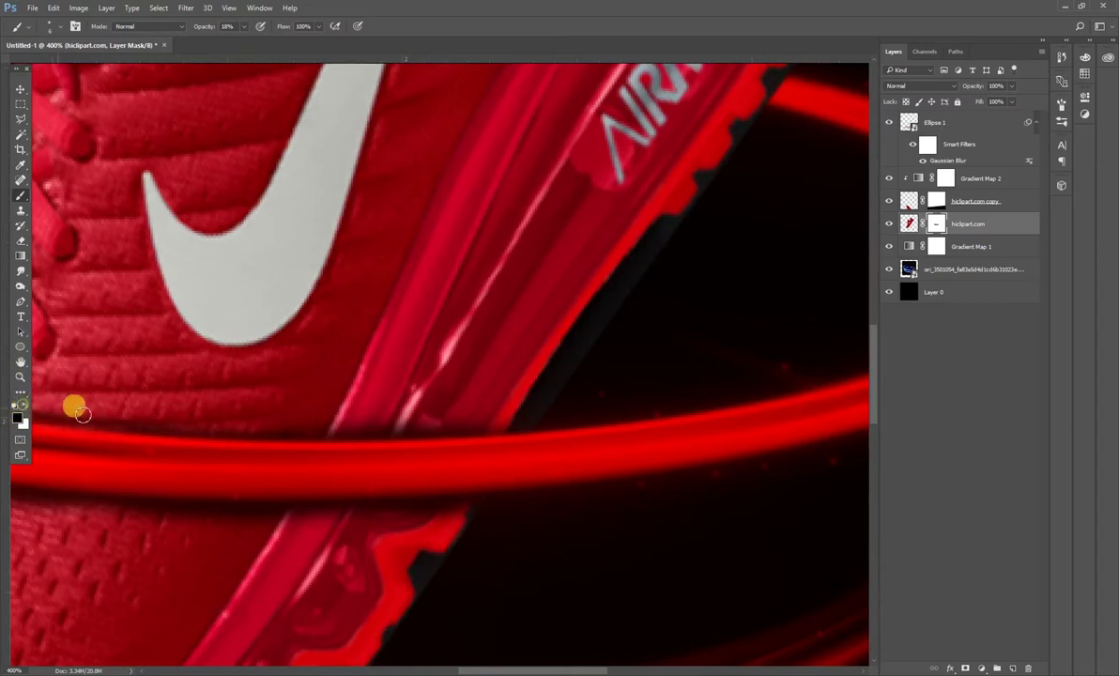
pyautogui.click(25, 404)
pyautogui.moveTo(502, 433)
pyautogui.mouseDown()
pyautogui.moveTo(439, 433)
pyautogui.moveTo(407, 417)
pyautogui.mouseUp()
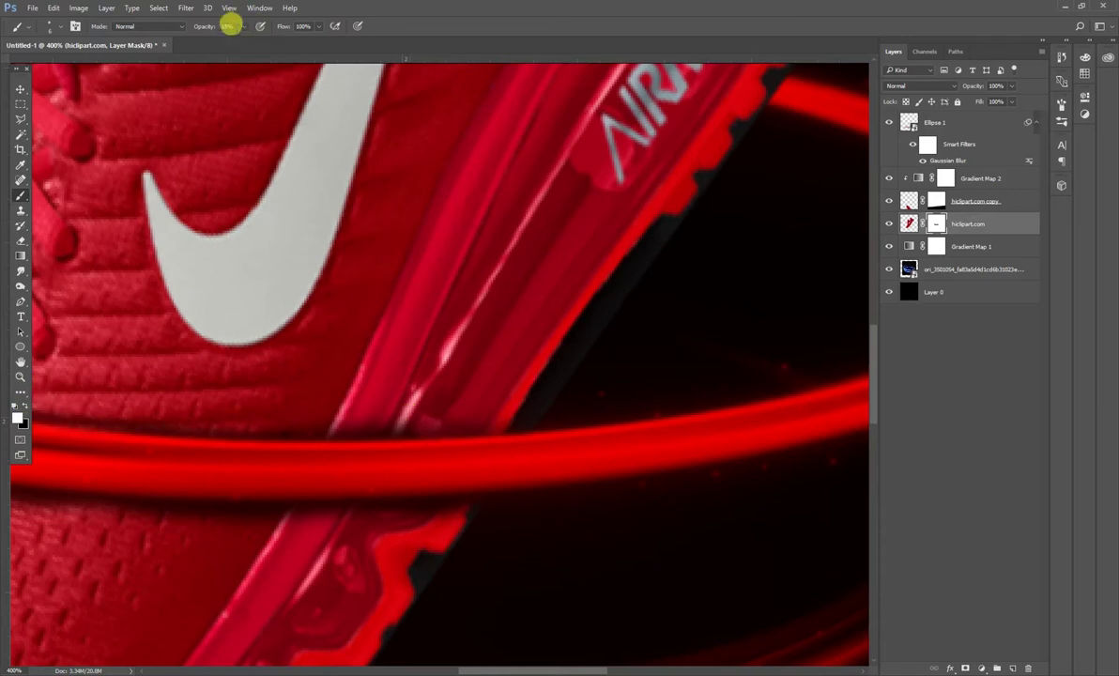
# Raise brush opacity to 100% and restore the shoe along the ring's top edge
pyautogui.click(244, 26)
pyautogui.moveTo(246, 27); pyautogui.dragTo(291, 42)
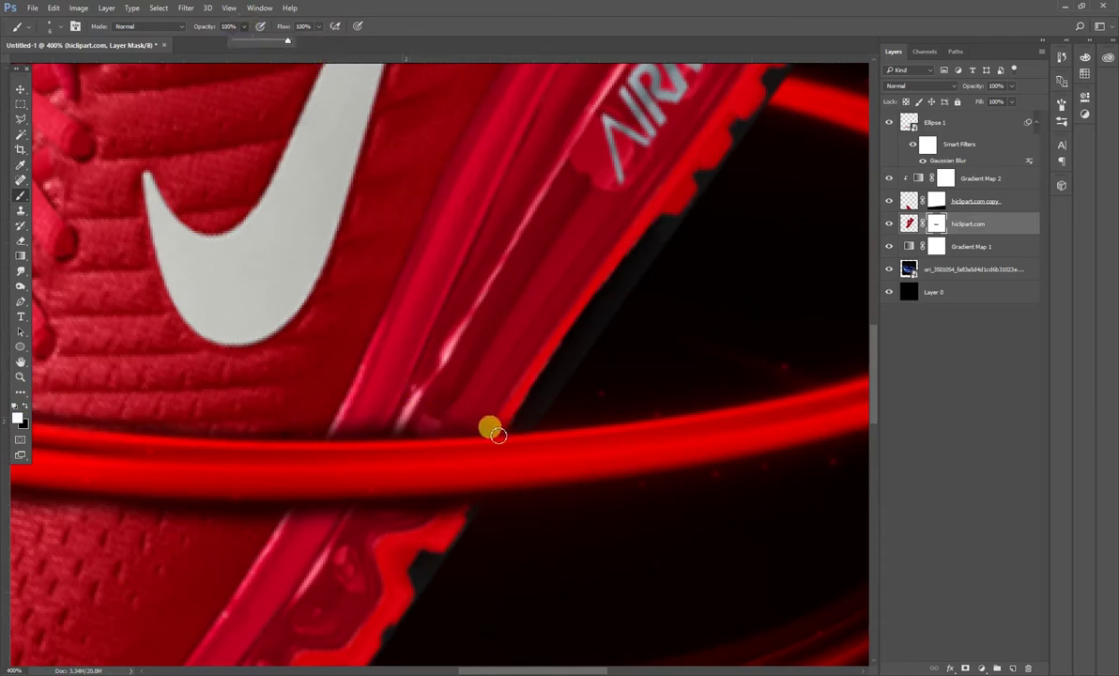
pyautogui.moveTo(496, 430)
pyautogui.mouseDown()
pyautogui.moveTo(378, 430)
pyautogui.moveTo(449, 418)
pyautogui.moveTo(485, 420)
pyautogui.moveTo(502, 434)
pyautogui.moveTo(367, 420)
pyautogui.moveTo(317, 430)
pyautogui.moveTo(507, 399)
pyautogui.moveTo(360, 433)
pyautogui.moveTo(240, 436)
pyautogui.moveTo(519, 439)
pyautogui.moveTo(427, 450)
pyautogui.moveTo(275, 430)
pyautogui.moveTo(585, 430)
pyautogui.moveTo(634, 387)
pyautogui.moveTo(614, 379)
pyautogui.moveTo(639, 387)
pyautogui.moveTo(552, 408)
pyautogui.moveTo(592, 382)
pyautogui.moveTo(555, 393)
pyautogui.moveTo(597, 385)
pyautogui.moveTo(412, 401)
pyautogui.moveTo(629, 391)
pyautogui.moveTo(405, 397)
pyautogui.moveTo(335, 387)
pyautogui.moveTo(405, 394)
pyautogui.moveTo(482, 379)
pyautogui.moveTo(399, 392)
pyautogui.moveTo(460, 389)
pyautogui.moveTo(518, 414)
pyautogui.moveTo(587, 377)
pyautogui.moveTo(524, 392)
pyautogui.moveTo(556, 417)
pyautogui.moveTo(636, 383)
pyautogui.moveTo(497, 389)
pyautogui.moveTo(626, 385)
pyautogui.moveTo(427, 409)
pyautogui.moveTo(162, 391)
pyautogui.moveTo(272, 404)
pyautogui.moveTo(275, 386)
pyautogui.moveTo(129, 379)
pyautogui.moveTo(319, 382)
pyautogui.moveTo(119, 371)
pyautogui.moveTo(438, 395)
pyautogui.moveTo(604, 379)
pyautogui.moveTo(283, 394)
pyautogui.moveTo(439, 389)
pyautogui.moveTo(340, 429)
pyautogui.mouseUp()
pyautogui.scroll(-2, 340, 430)
pyautogui.scroll(-2, 340, 429)
pyautogui.scroll(-1, 340, 430)
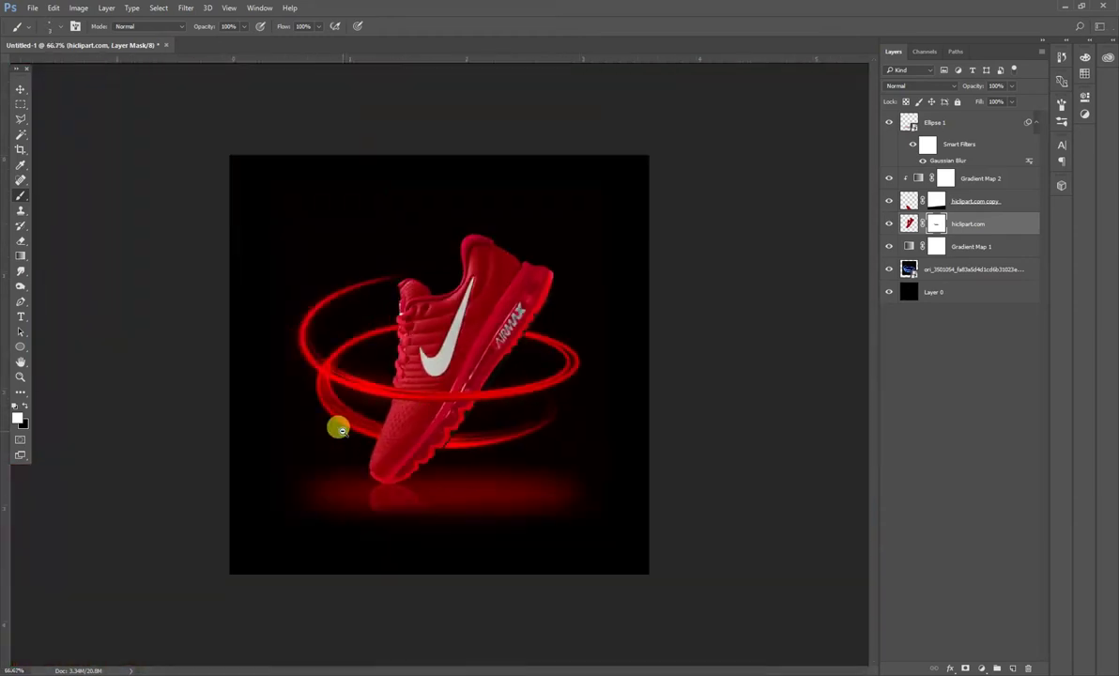
pyautogui.scroll(1, 453, 387)
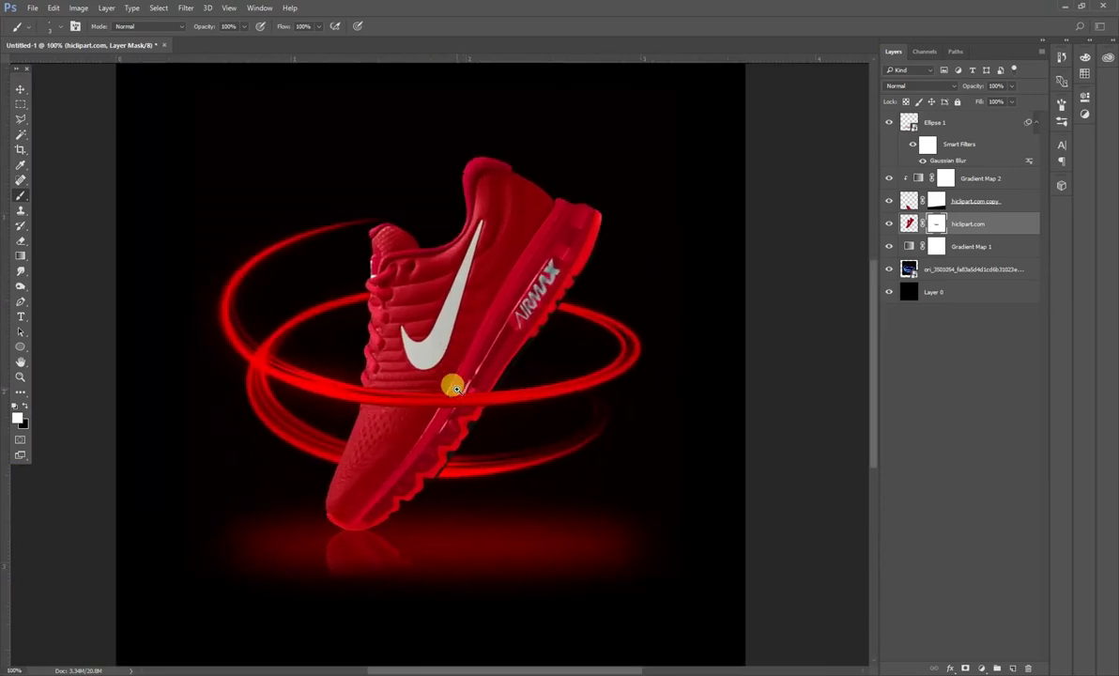
# Create a new empty layer and sample the ring's red as the brush colour
pyautogui.click(20, 88)
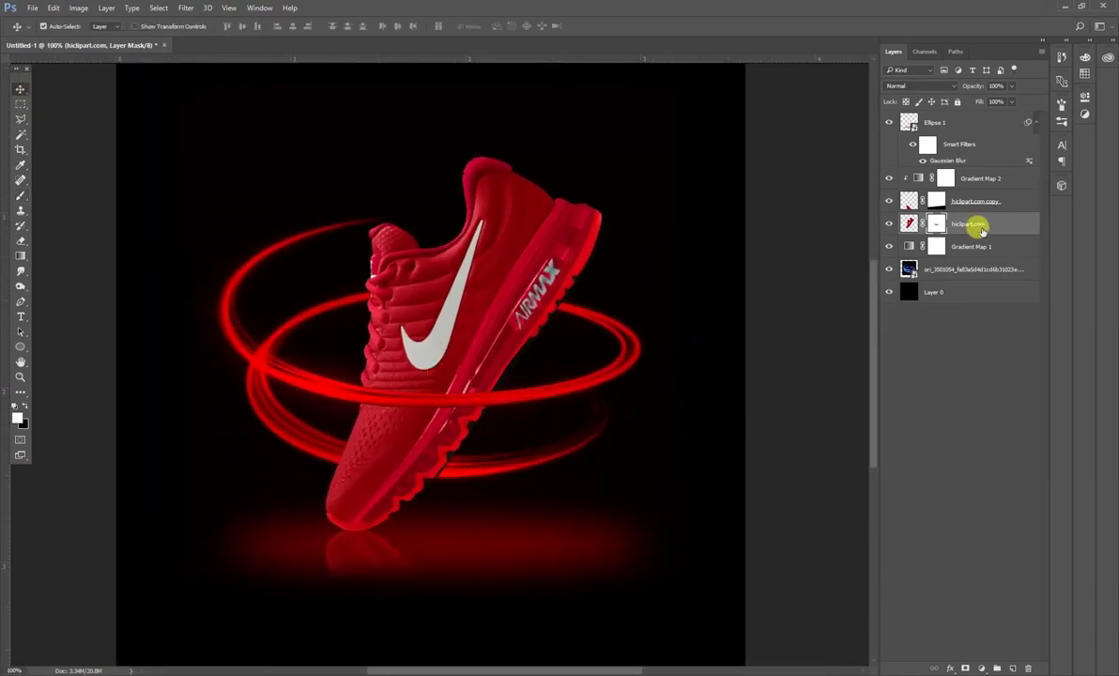
pyautogui.hotkey('ctrl', 'shift', 'alt', 'n')
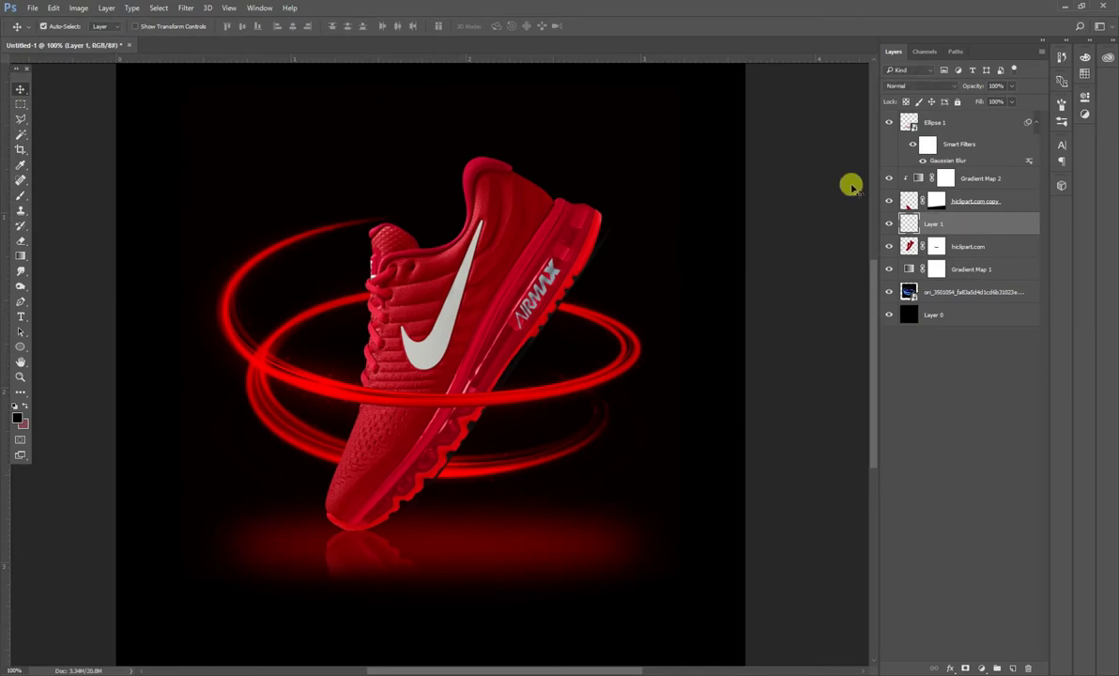
pyautogui.press('b')
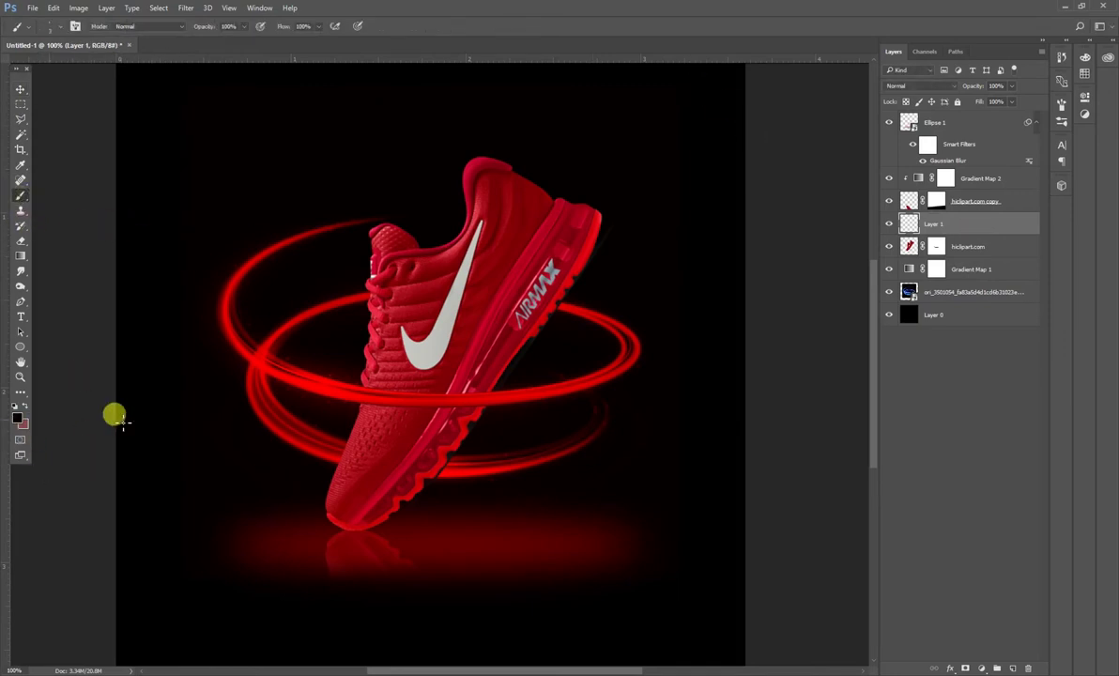
pyautogui.keyDown('alt'); pyautogui.click(286, 364); pyautogui.keyUp('alt')
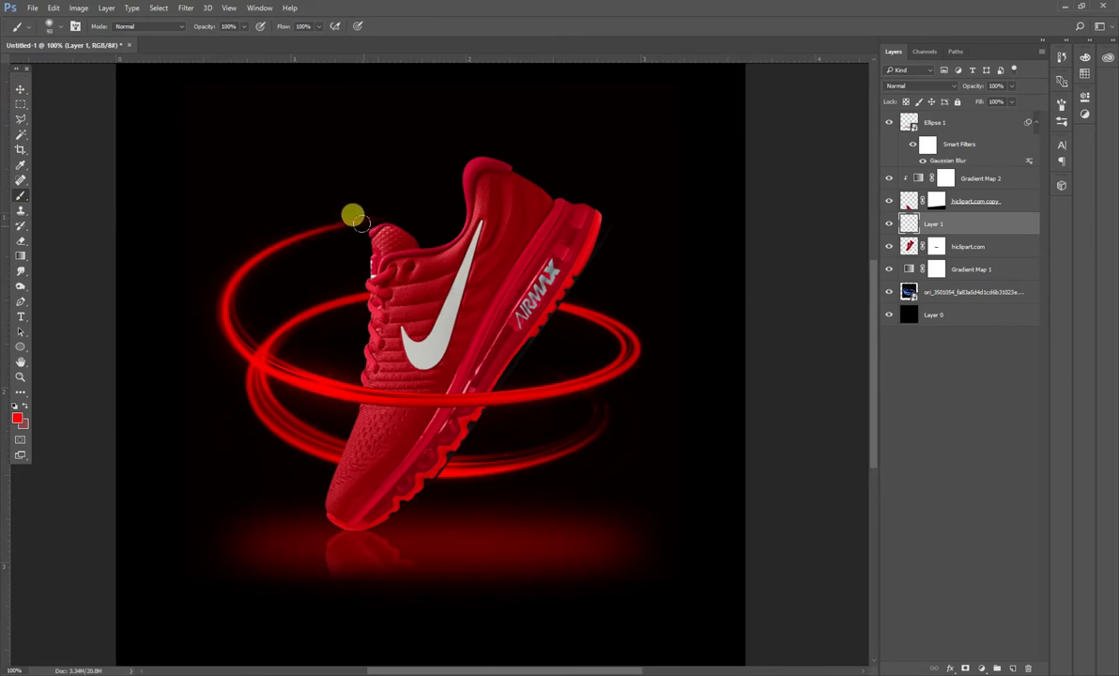
# Paint thick red strokes tracing the glowing rings around the shoe
pyautogui.moveTo(359, 222); pyautogui.dragTo(225, 274)
pyautogui.hotkey('ctrl', 'z')
pyautogui.moveTo(327, 223)
pyautogui.mouseDown()
pyautogui.moveTo(244, 265)
pyautogui.moveTo(567, 398)
pyautogui.mouseUp()
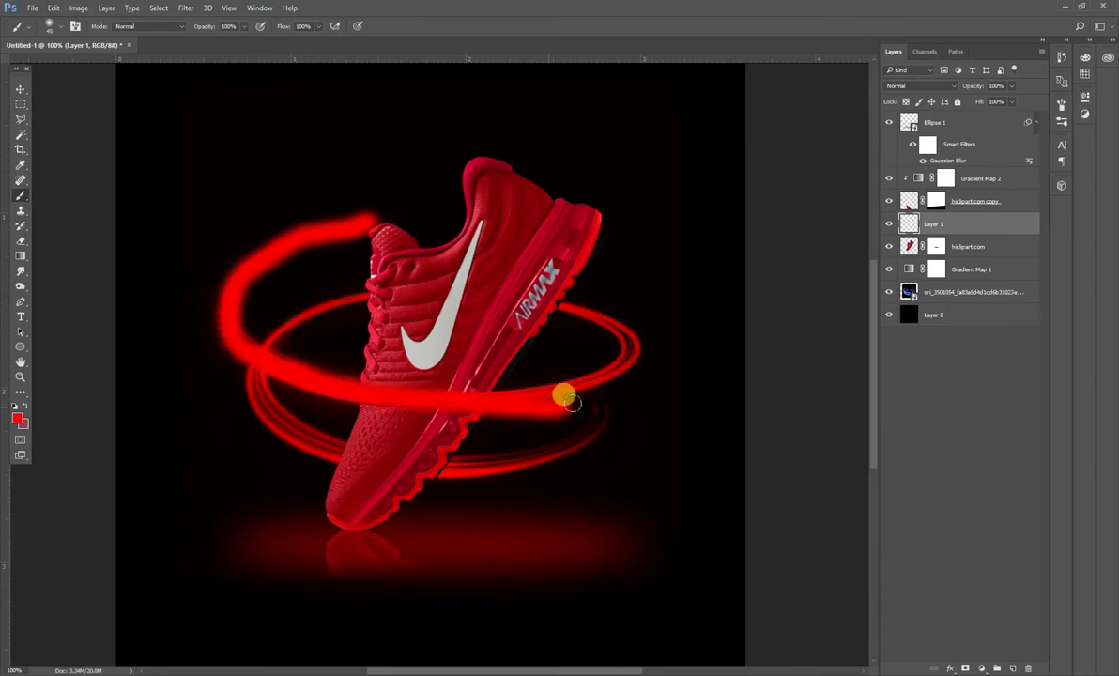
pyautogui.hotkey('ctrl', 'z')
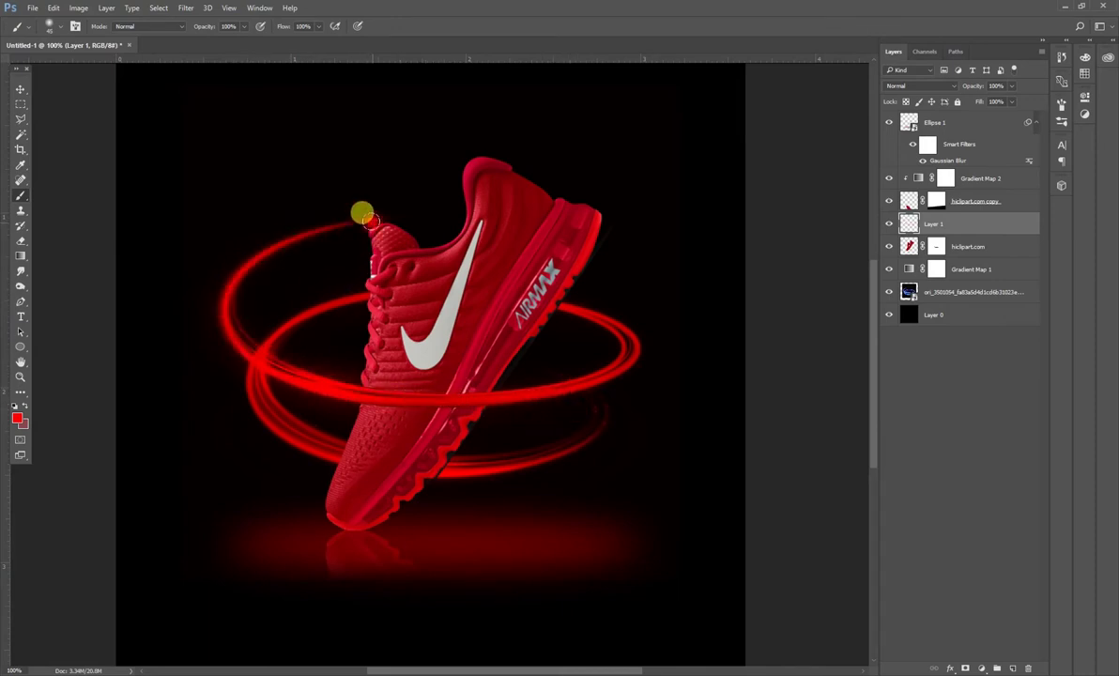
pyautogui.moveTo(355, 212)
pyautogui.mouseDown()
pyautogui.moveTo(274, 240)
pyautogui.moveTo(325, 377)
pyautogui.moveTo(625, 349)
pyautogui.moveTo(562, 303)
pyautogui.moveTo(425, 283)
pyautogui.moveTo(322, 290)
pyautogui.moveTo(278, 323)
pyautogui.moveTo(250, 370)
pyautogui.moveTo(290, 415)
pyautogui.moveTo(354, 439)
pyautogui.moveTo(500, 459)
pyautogui.moveTo(612, 412)
pyautogui.mouseUp()
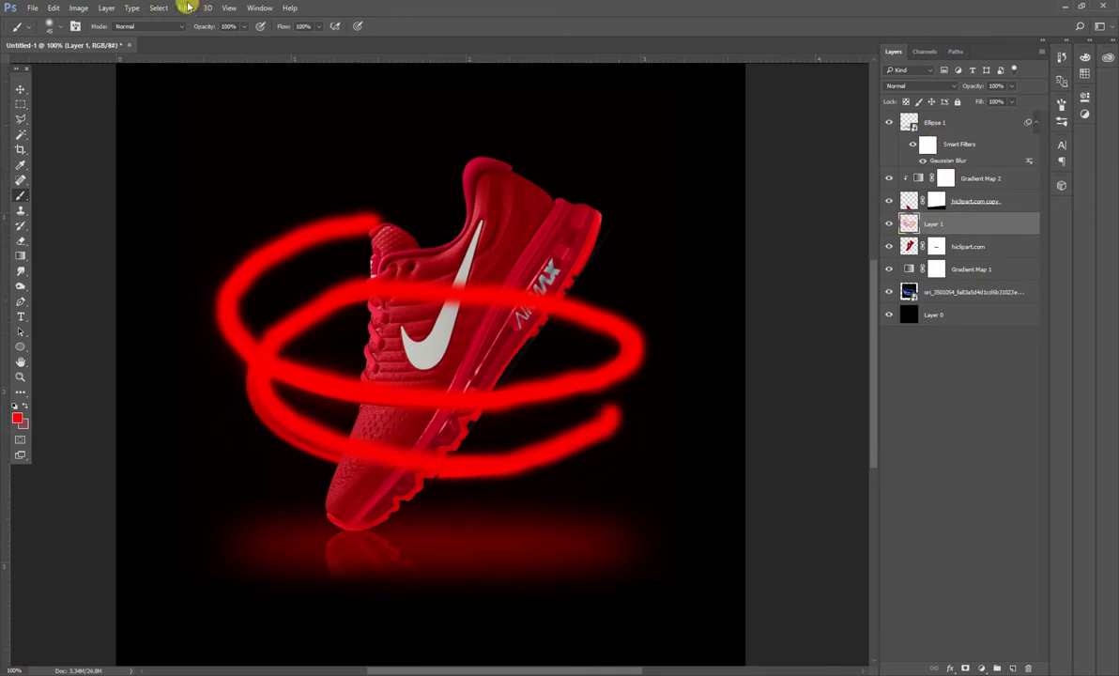
# Gaussian Blur Layer 1's red strokes at about 27.7 px and set its opacity to 47%
pyautogui.click(187, 8)
pyautogui.moveTo(192, 136)
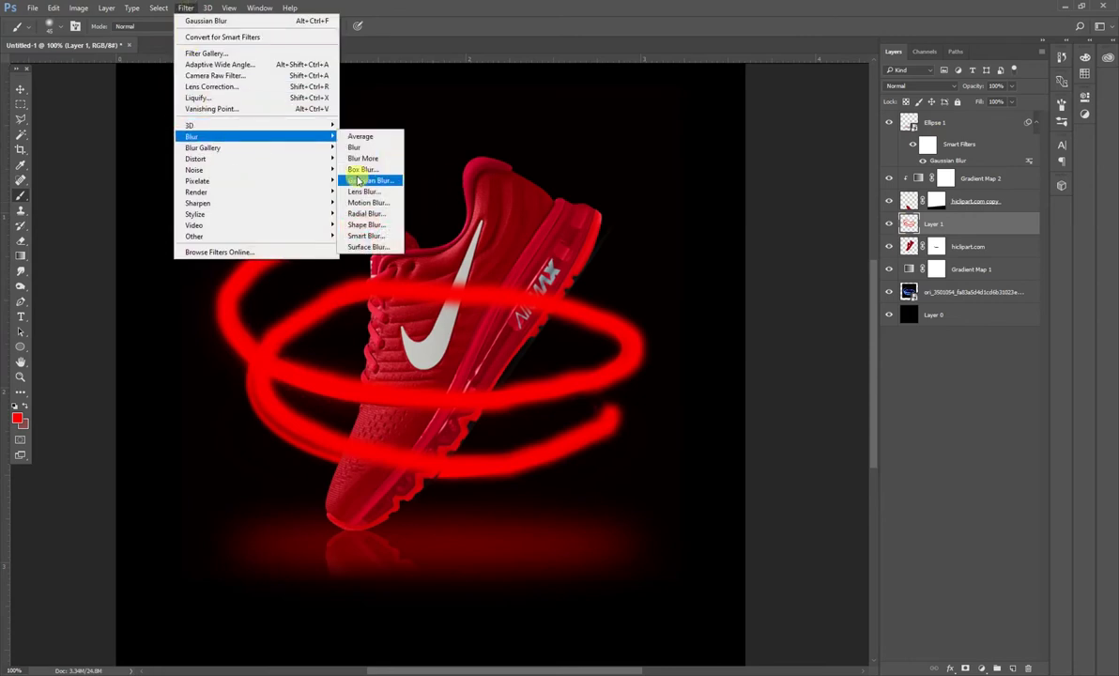
pyautogui.click(357, 179)
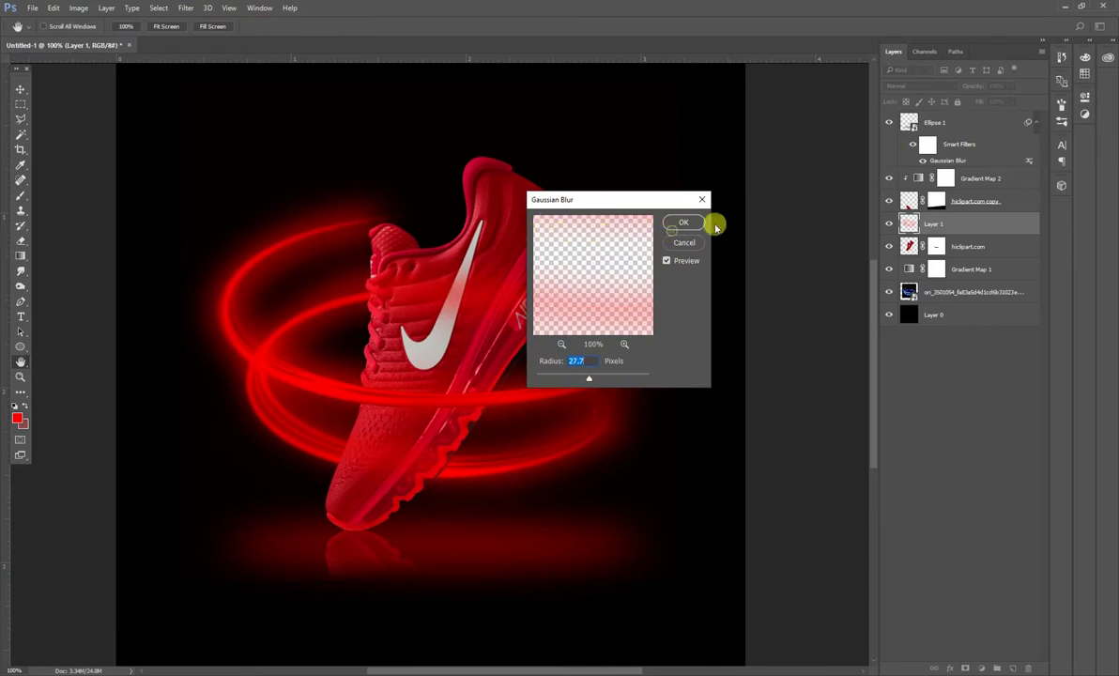
pyautogui.click(695, 222)
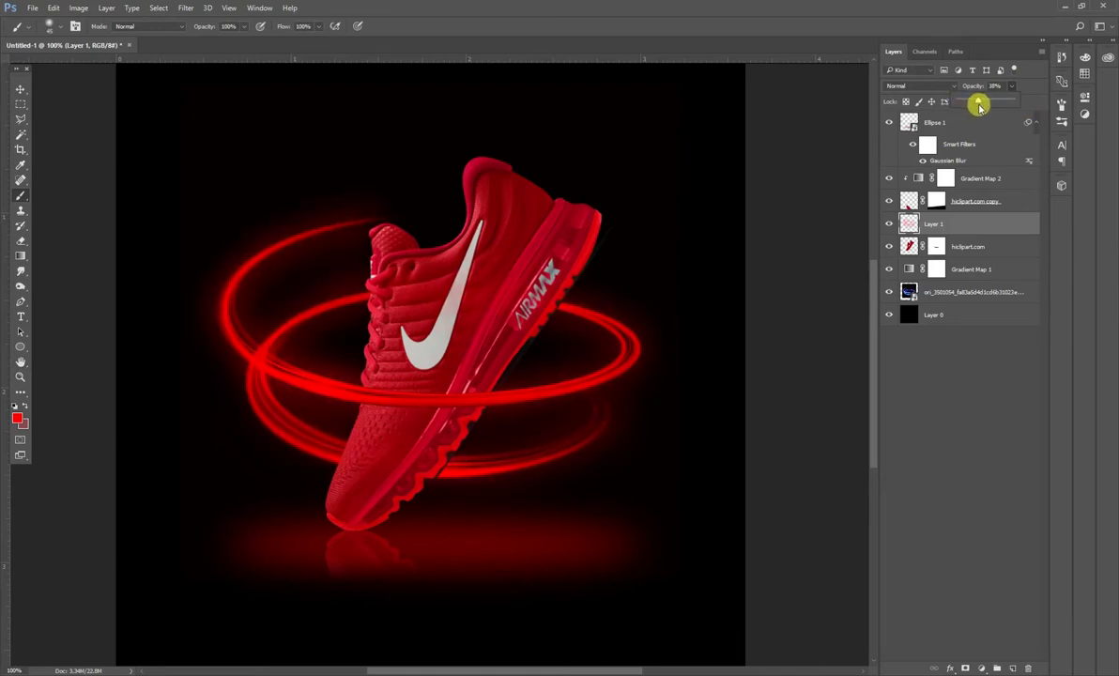
pyautogui.click(20, 91)
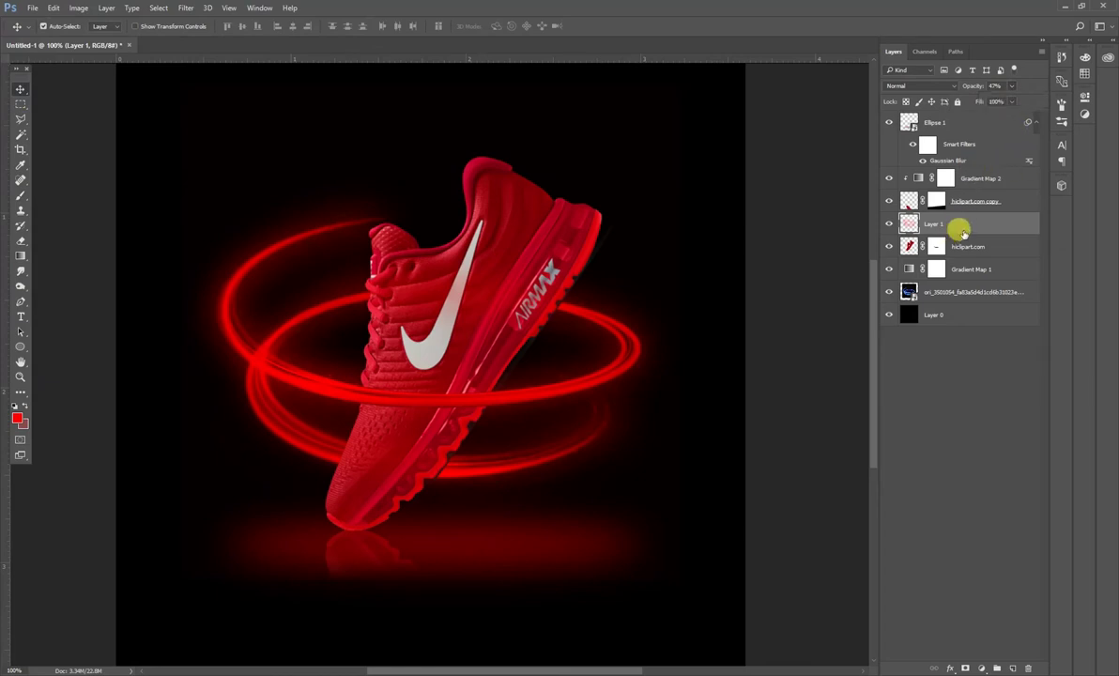
# Add a layer mask to the blurred red Layer 1 and zoom out to the whole poster
pyautogui.click(965, 667)
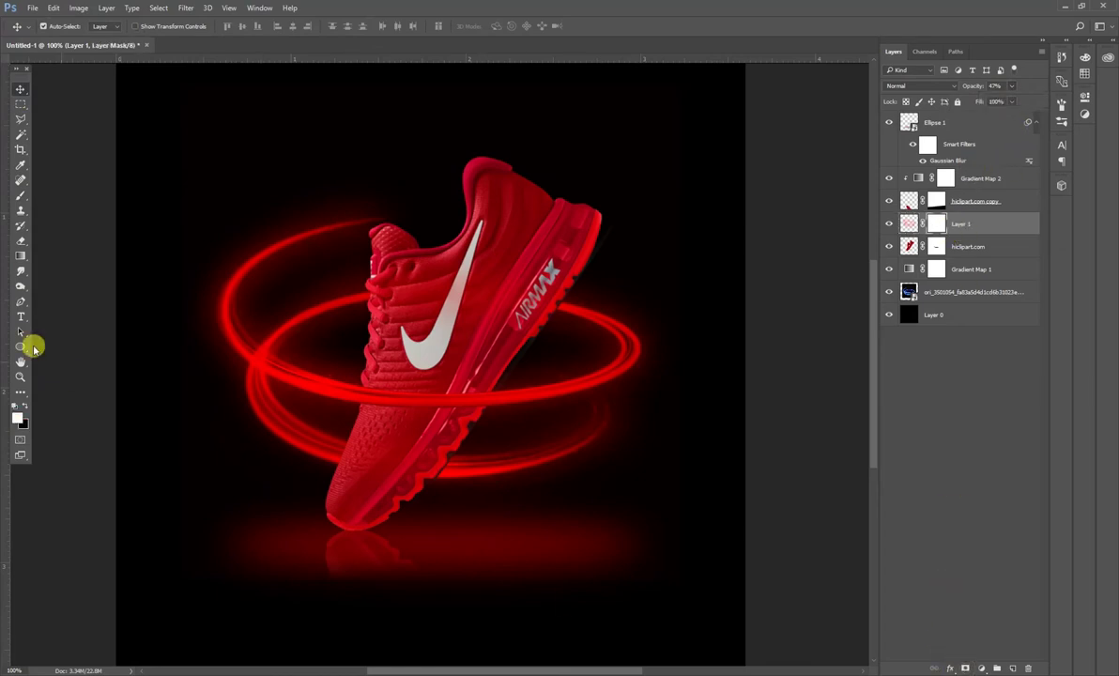
pyautogui.click(19, 195)
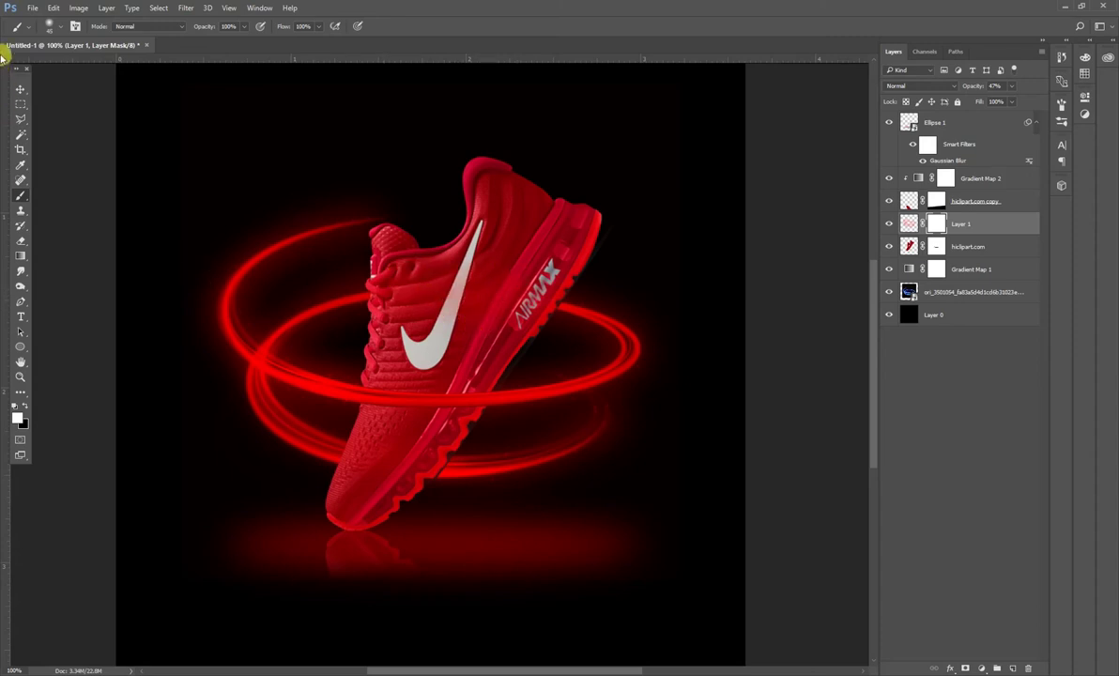
pyautogui.click(20, 91)
pyautogui.hotkey('ctrl', '-')
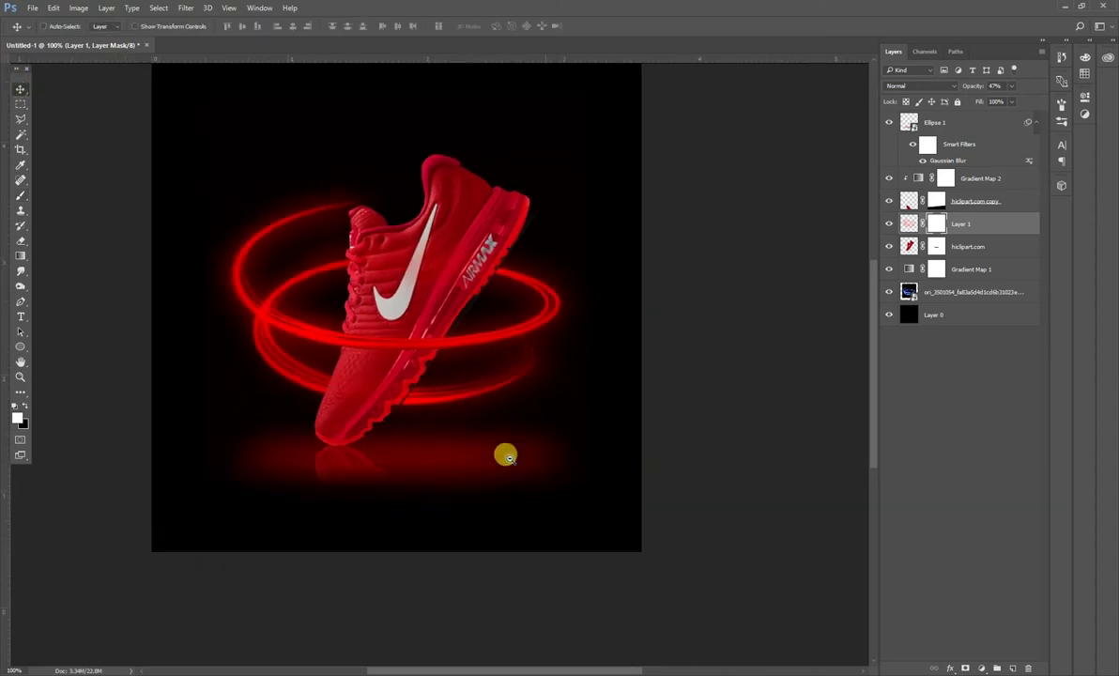
pyautogui.click(705, 473)
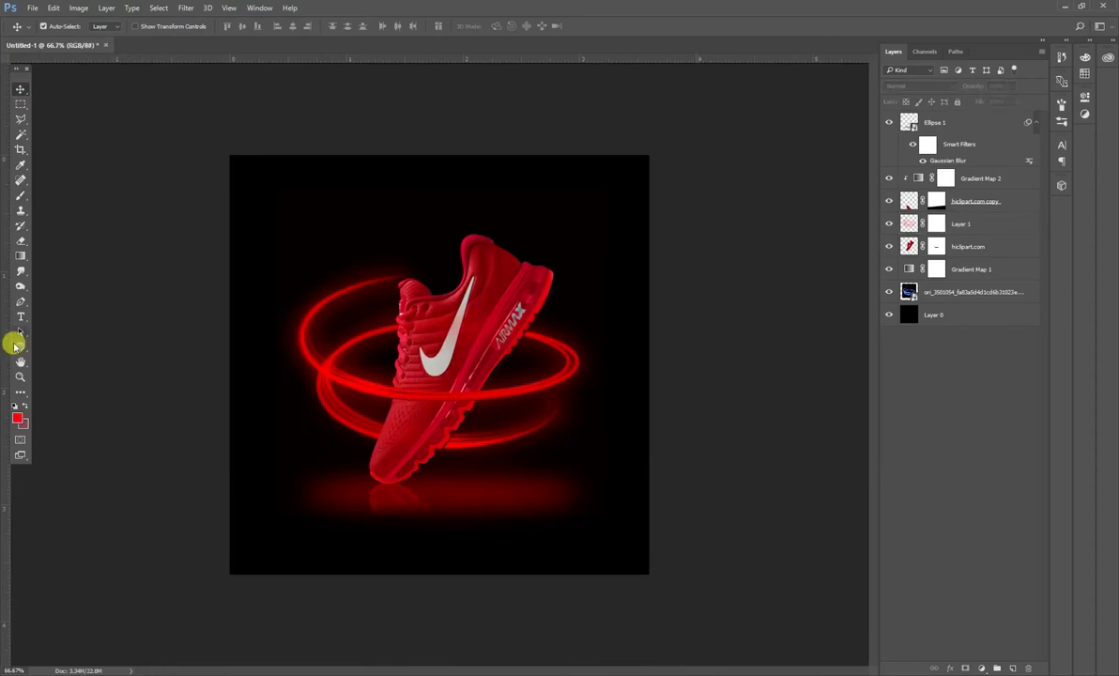
# Type a red BEST title and duplicate it below, retyped as SHOES
pyautogui.click(21, 317)
pyautogui.click(308, 222)
pyautogui.write('BEST')
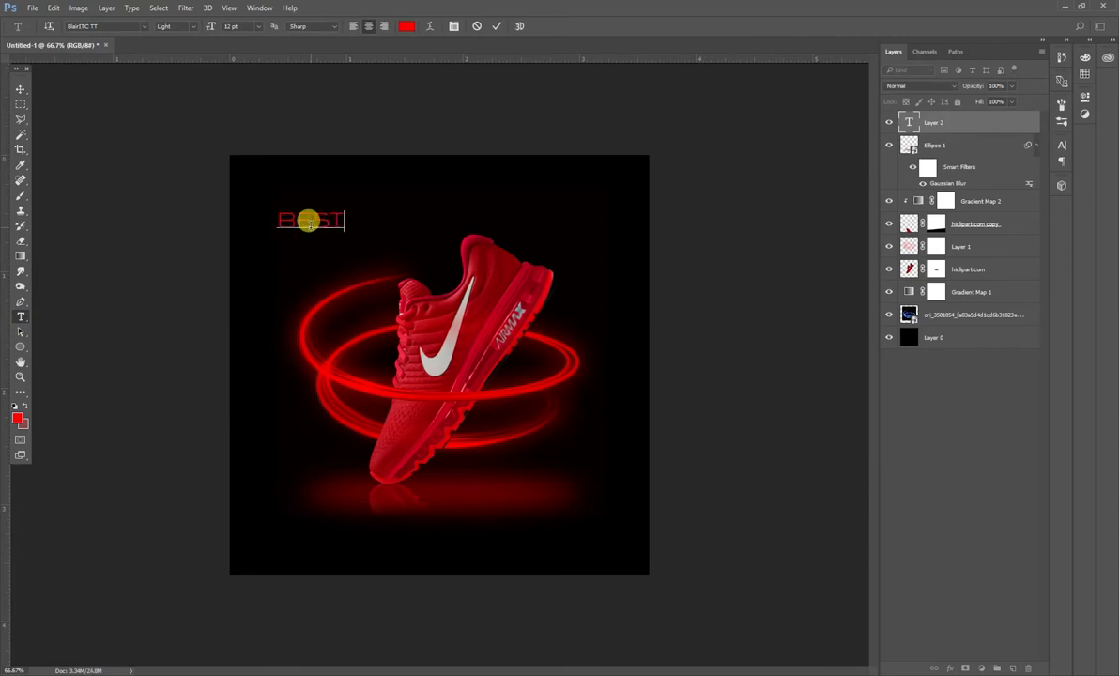
pyautogui.click(19, 89)
pyautogui.moveTo(348, 211)
pyautogui.mouseDown()
pyautogui.moveTo(314, 222)
pyautogui.moveTo(315, 253)
pyautogui.mouseUp()
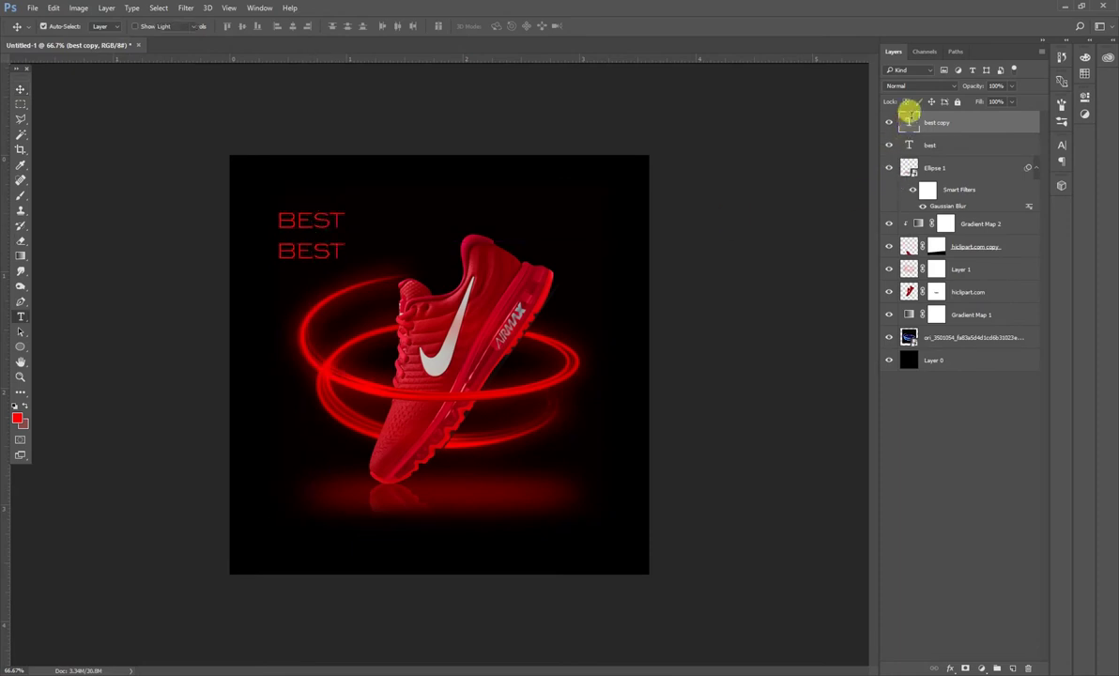
pyautogui.doubleClick(907, 123)
pyautogui.write('SHOES')
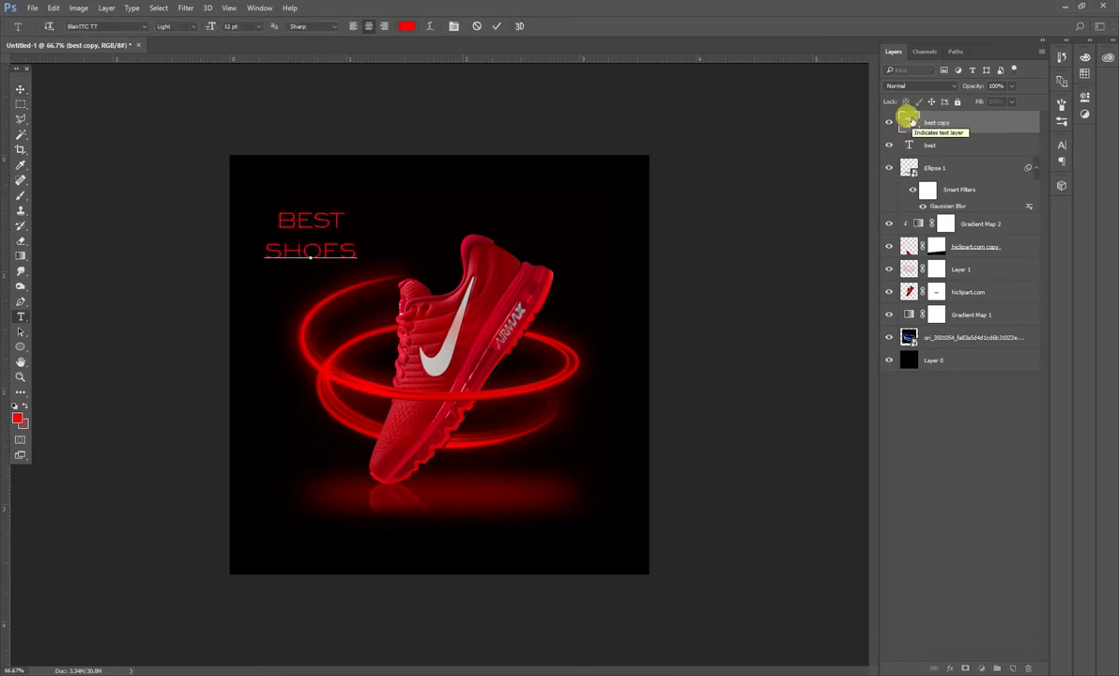
pyautogui.click(20, 88)
# Left-align SHOES with BEST and scale it down to about 77%
pyautogui.hotkey('ctrl', '+')
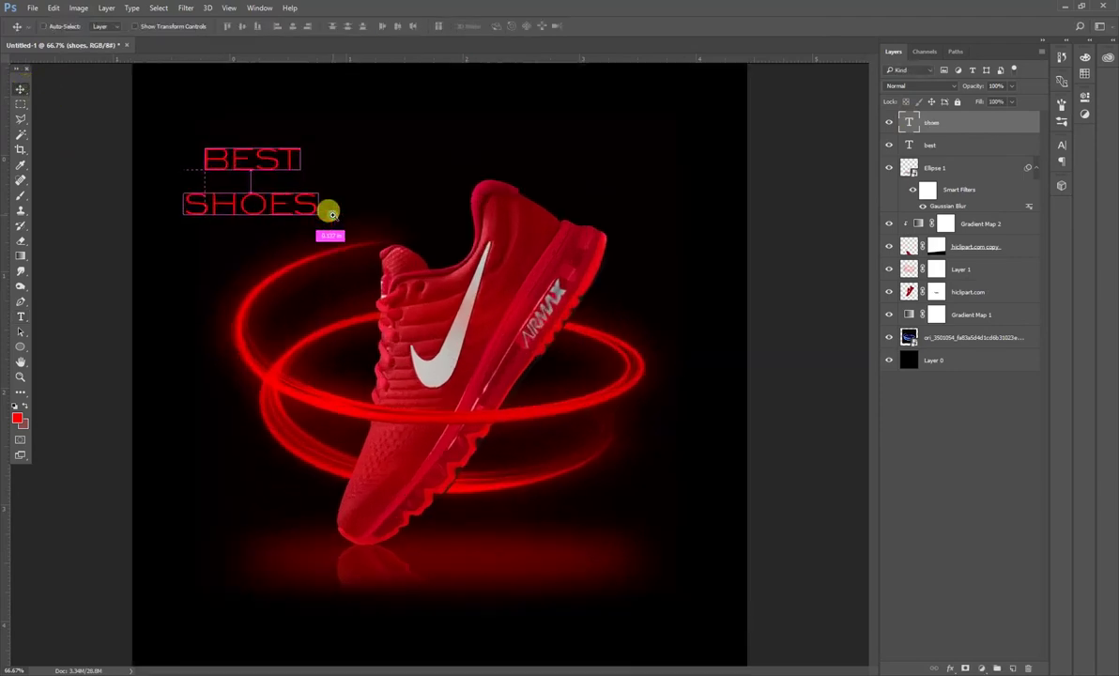
pyautogui.moveTo(292, 242); pyautogui.dragTo(301, 252)
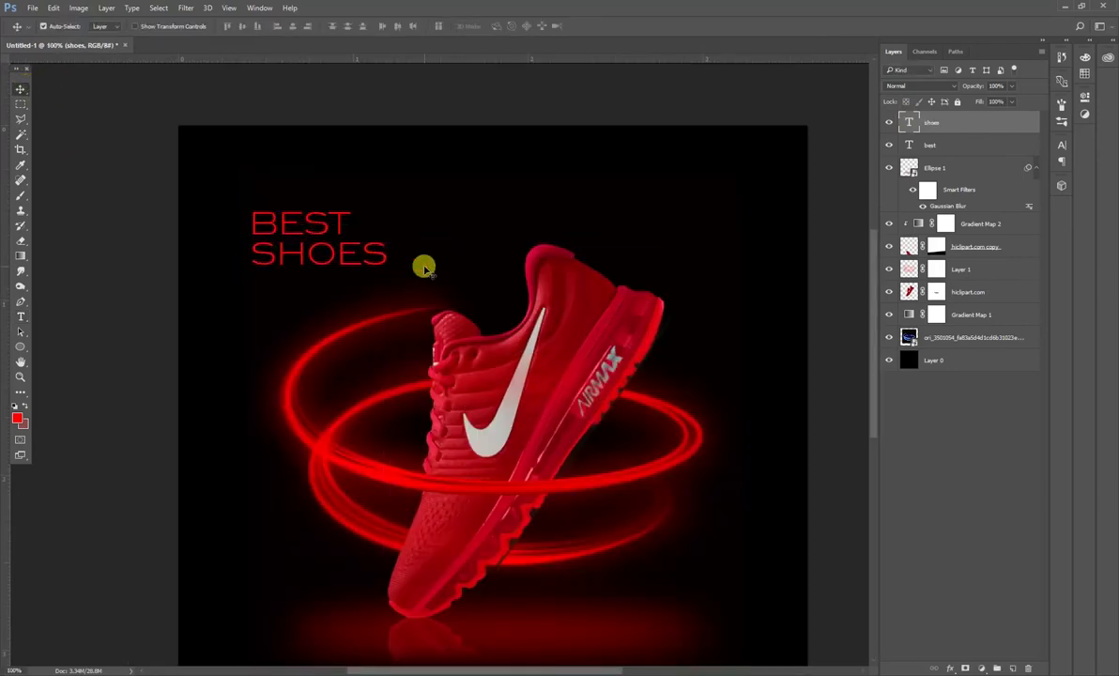
pyautogui.hotkey('ctrl', 't')
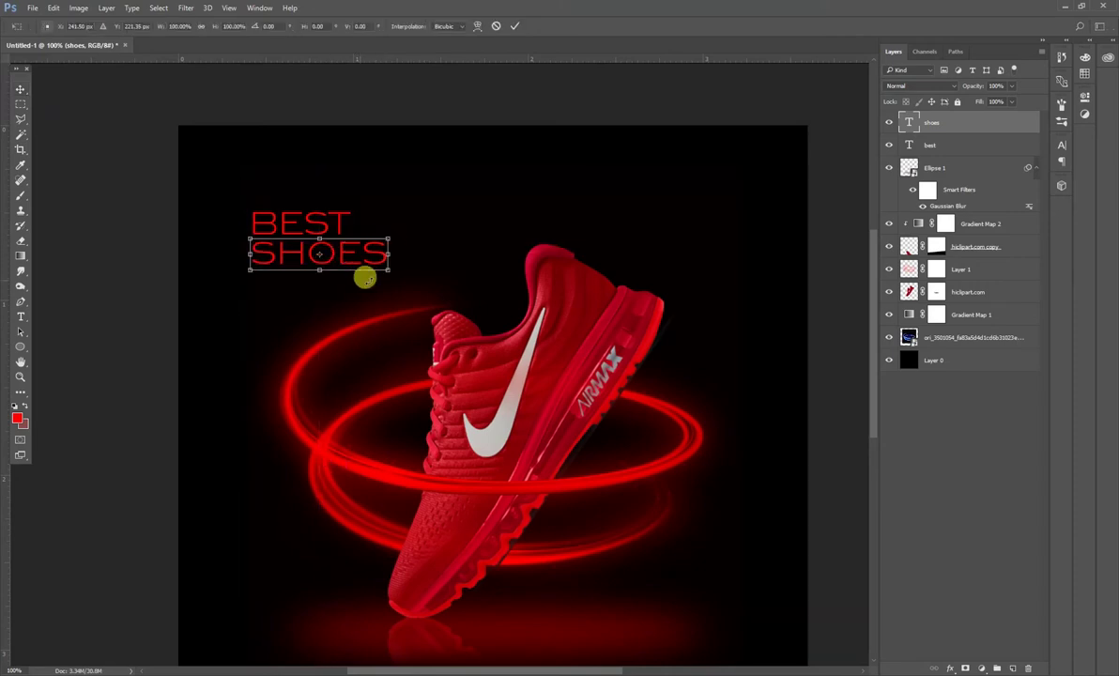
pyautogui.moveTo(382, 274); pyautogui.dragTo(351, 263)
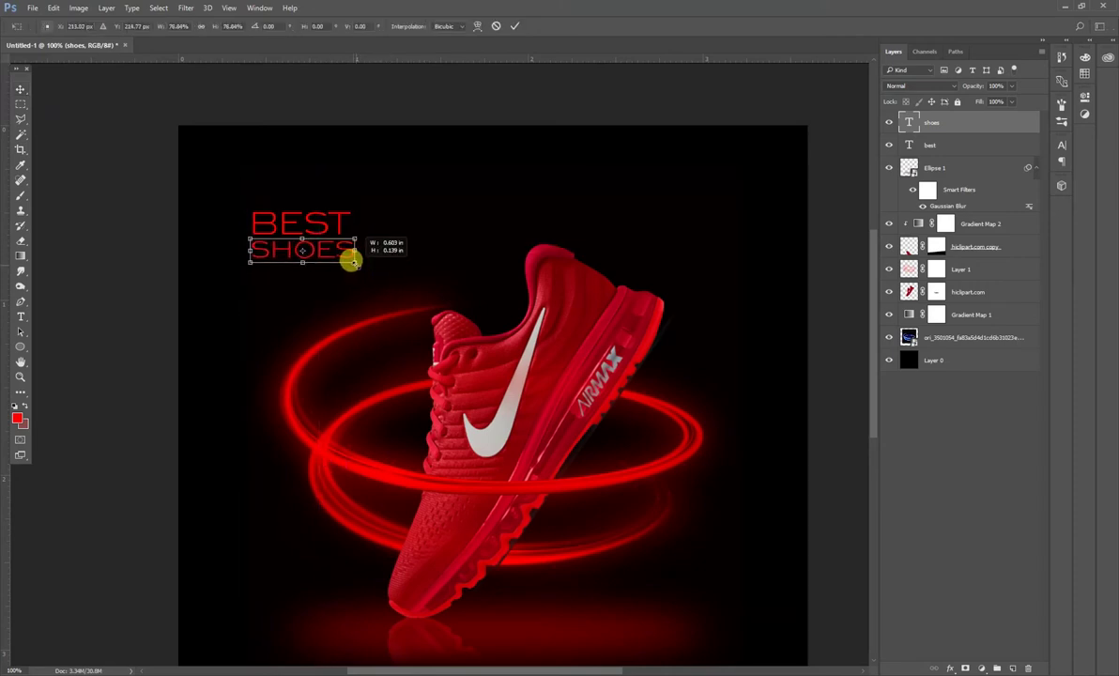
pyautogui.press('Return')
# Change the BEST text colour to white (#ffffff)
pyautogui.click(282, 223)
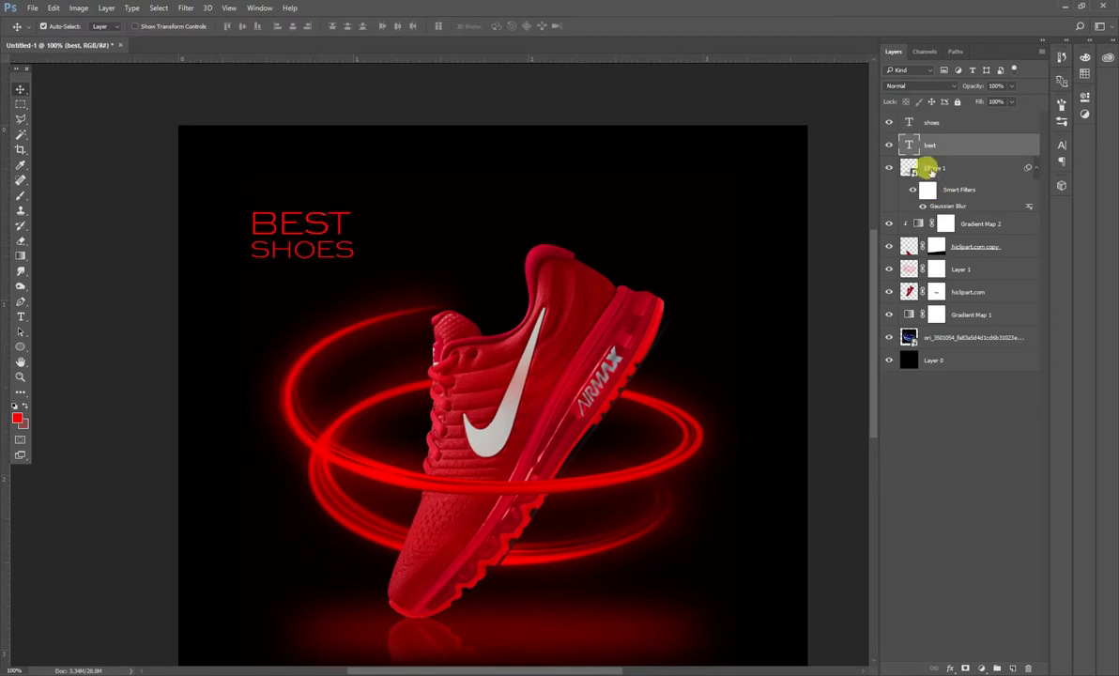
pyautogui.doubleClick(909, 144)
pyautogui.click(406, 25)
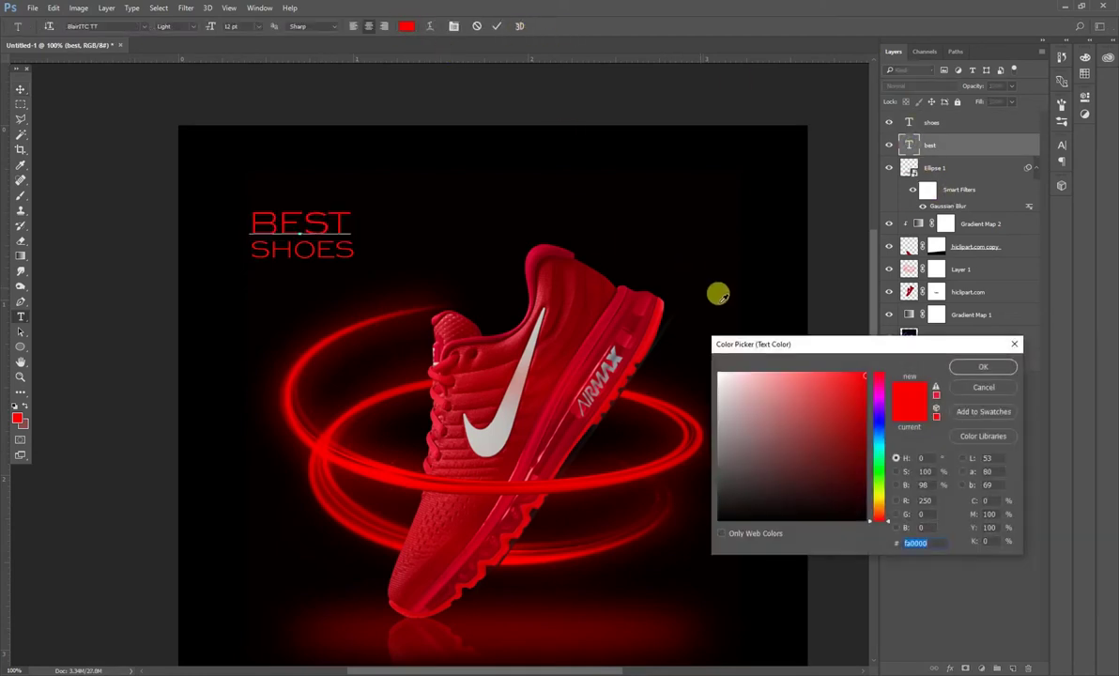
pyautogui.write('ffffff')
pyautogui.click(983, 366)
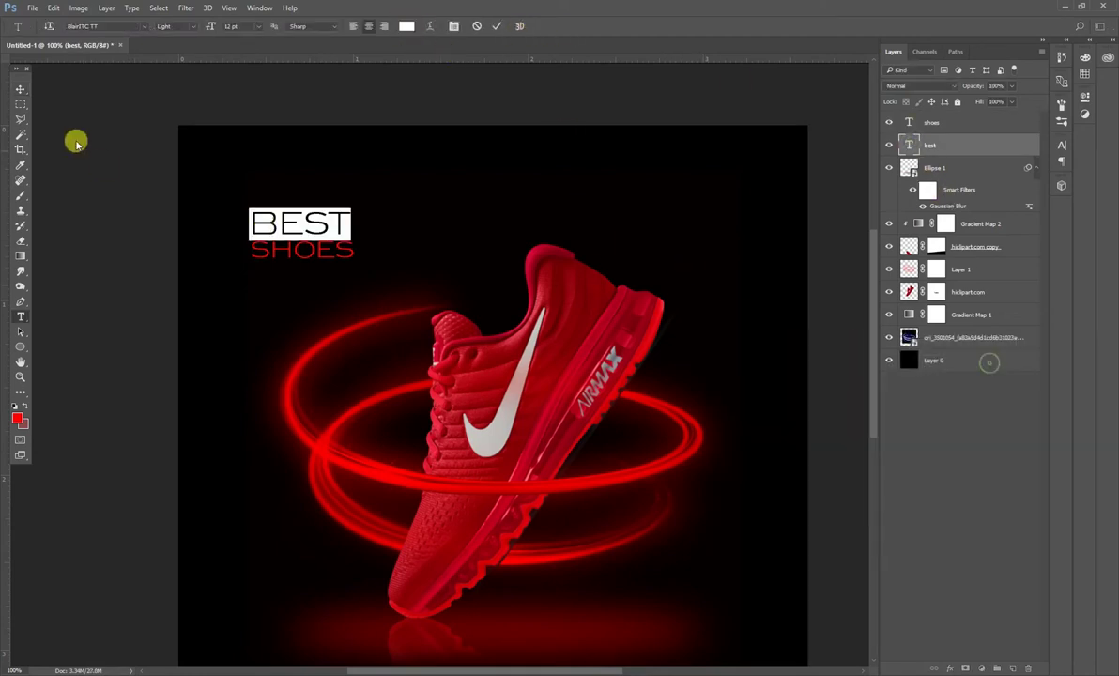
pyautogui.click(19, 89)
# Enlarge both title lines to 219.5% and centre them at the top
pyautogui.keyDown('shift'); pyautogui.click(355, 250); pyautogui.keyUp('shift')
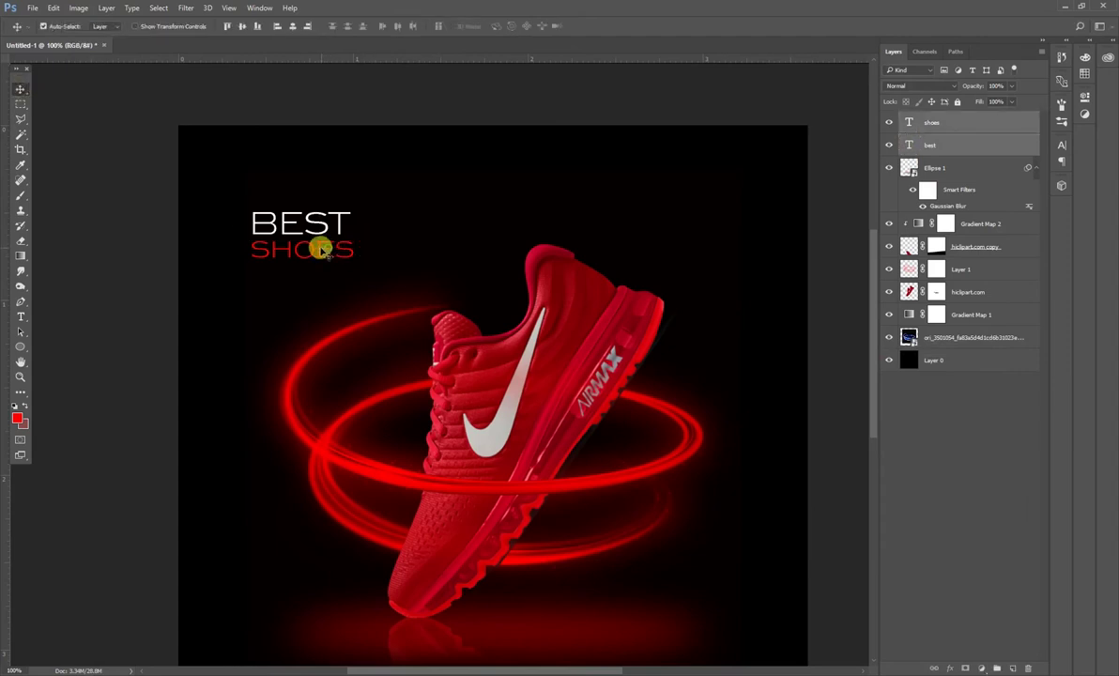
pyautogui.moveTo(355, 250)
pyautogui.mouseDown()
pyautogui.moveTo(514, 241)
pyautogui.moveTo(580, 280)
pyautogui.mouseUp()
pyautogui.hotkey('ctrl', 't')
pyautogui.moveTo(532, 239); pyautogui.dragTo(561, 248)
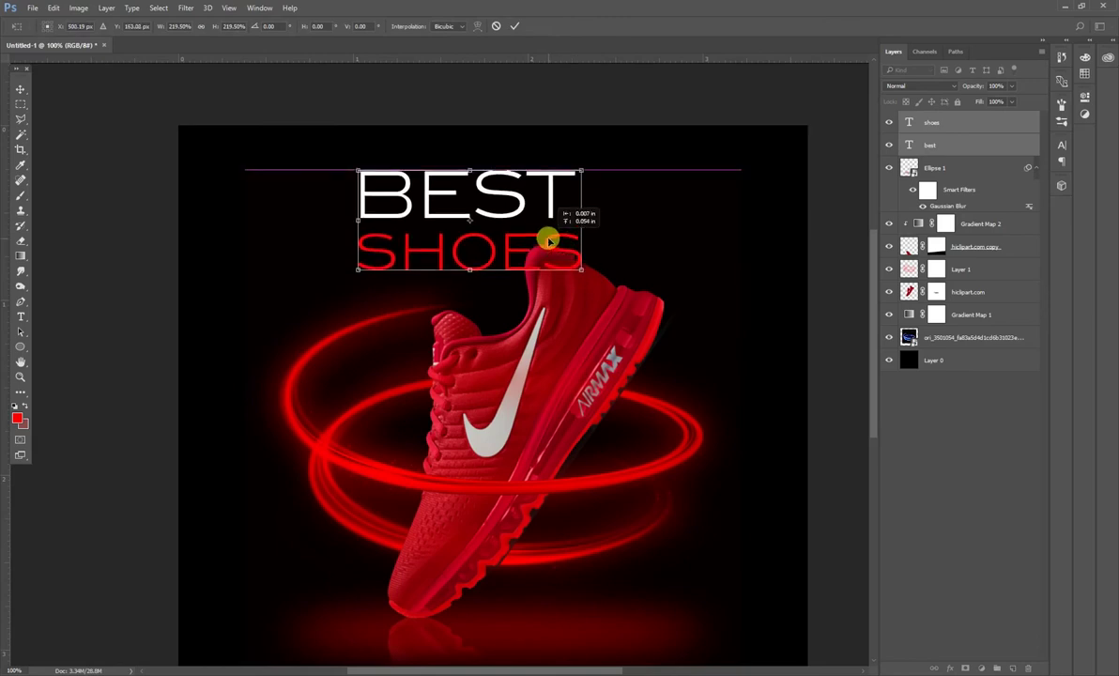
pyautogui.hotkey('ctrl', '-')
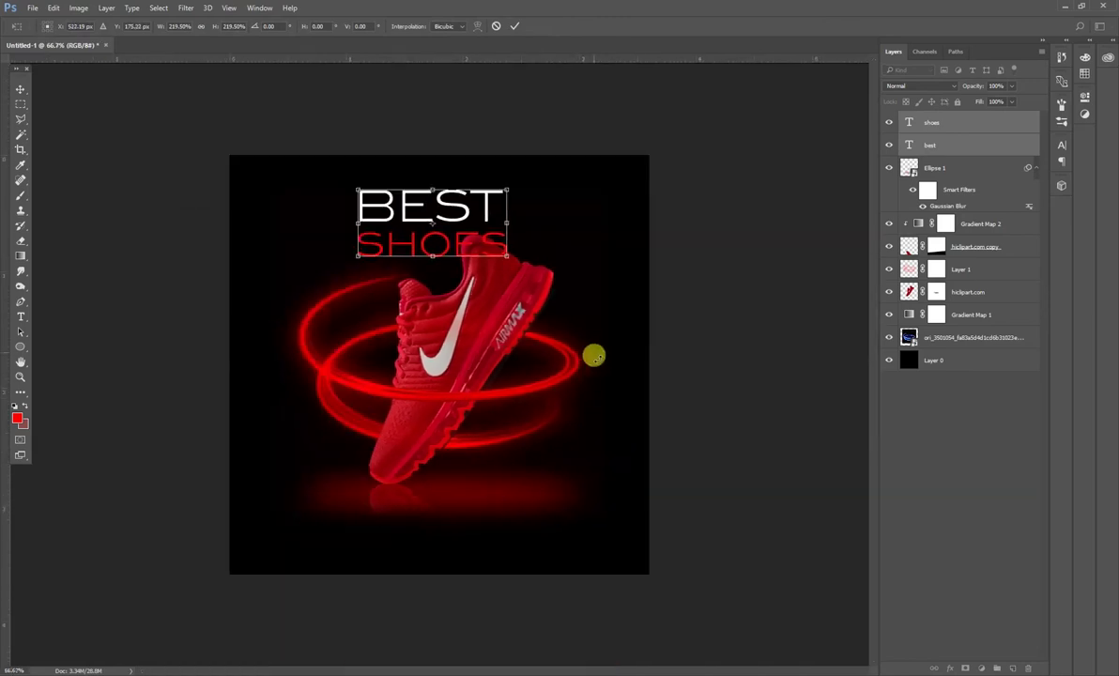
pyautogui.press('Return')
# Move the BEST and SHOES layers down the layer stack
pyautogui.hotkey('ctrl', '[')
pyautogui.hotkey('ctrl', '[')
pyautogui.hotkey('ctrl', '[')
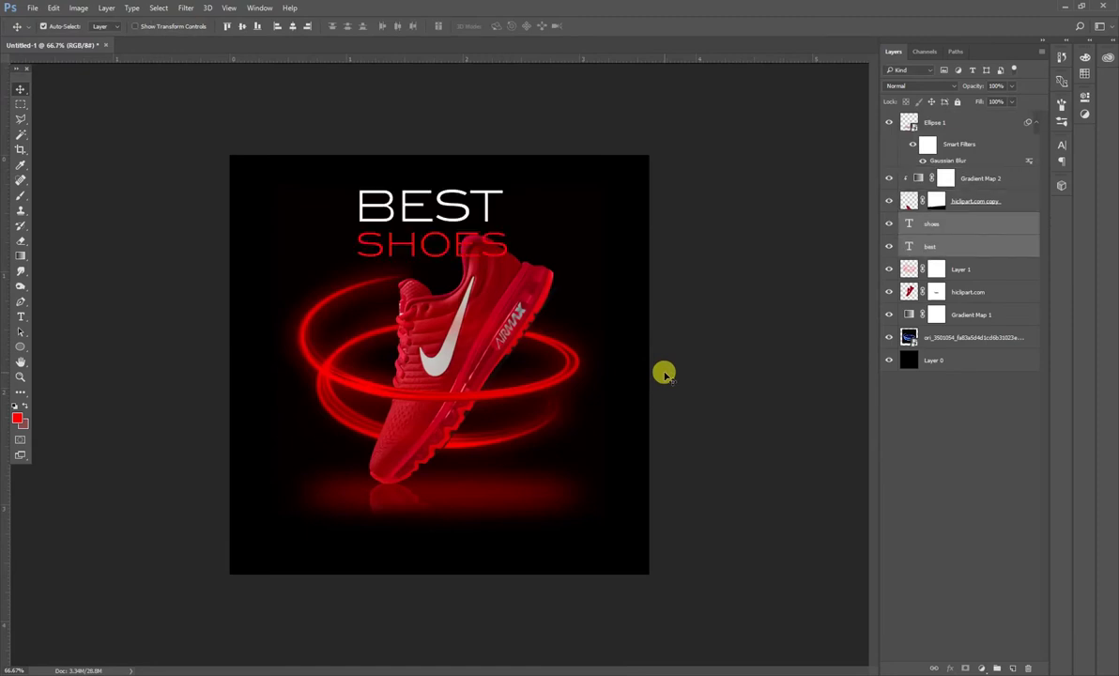
pyautogui.hotkey('ctrl', '[')
pyautogui.hotkey('ctrl', '[')
pyautogui.hotkey('ctrl', '[')
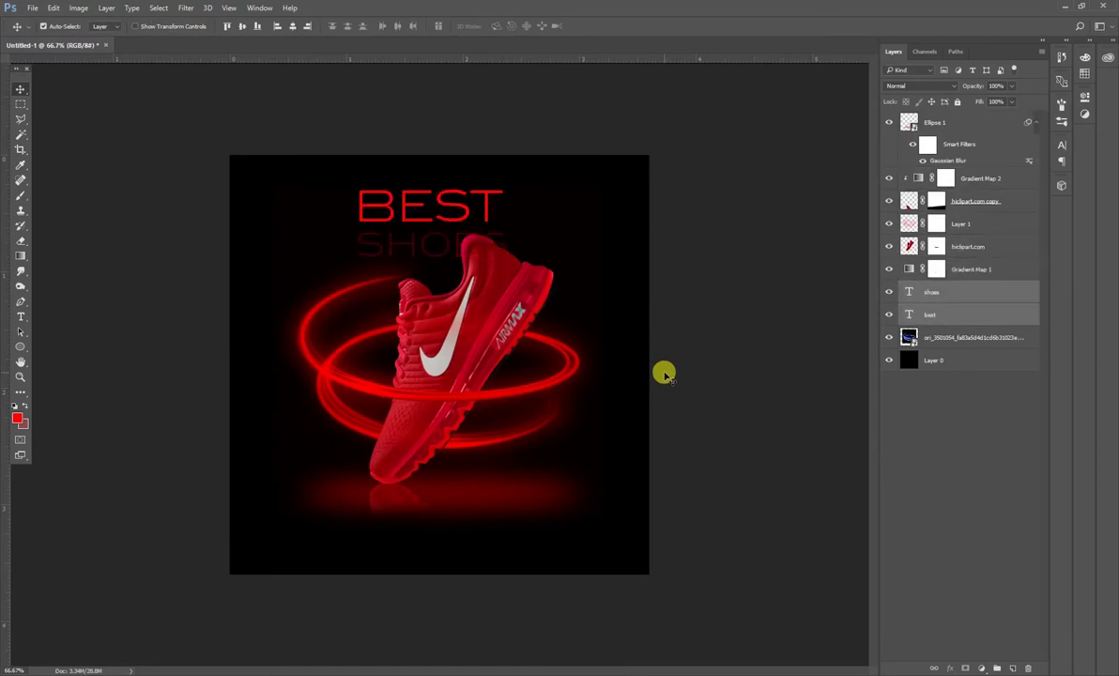
pyautogui.hotkey('ctrl', ']')
pyautogui.hotkey('ctrl', '[')
pyautogui.hotkey('ctrl', '[')
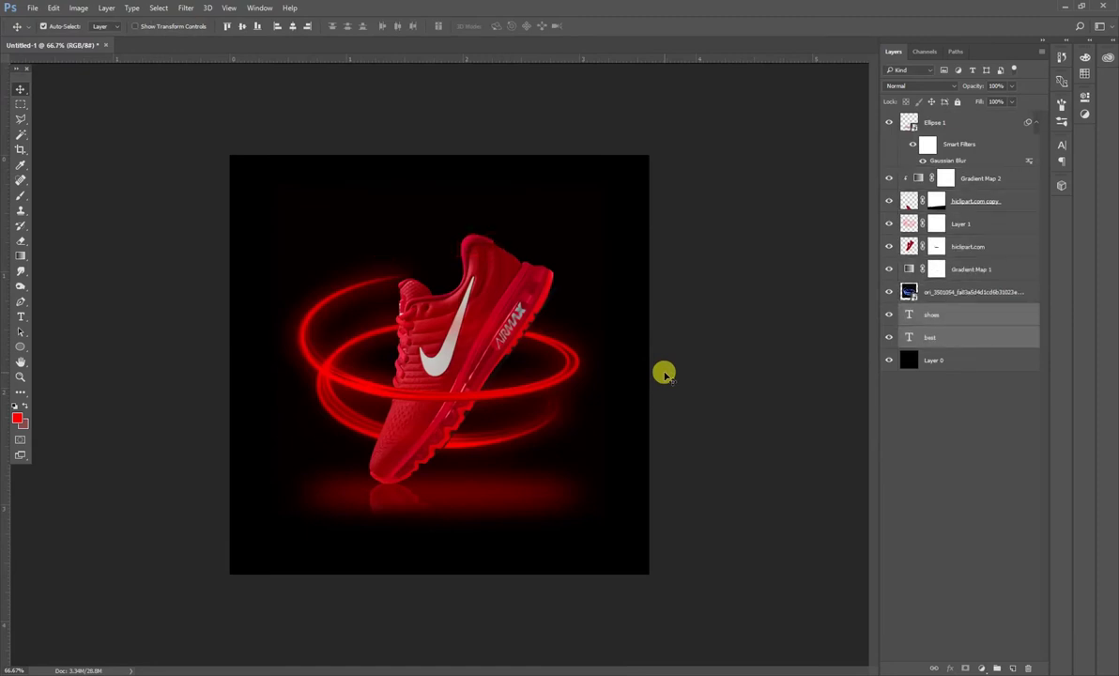
# Place the title layers beneath the shoe and lock the black Layer 0
pyautogui.hotkey('ctrl', ']')
pyautogui.hotkey('ctrl', ']')
pyautogui.hotkey('ctrl', ']')
pyautogui.hotkey('ctrl', ']')
pyautogui.hotkey('ctrl', ']')
pyautogui.hotkey('ctrl', ']')
pyautogui.hotkey('ctrl', ']')
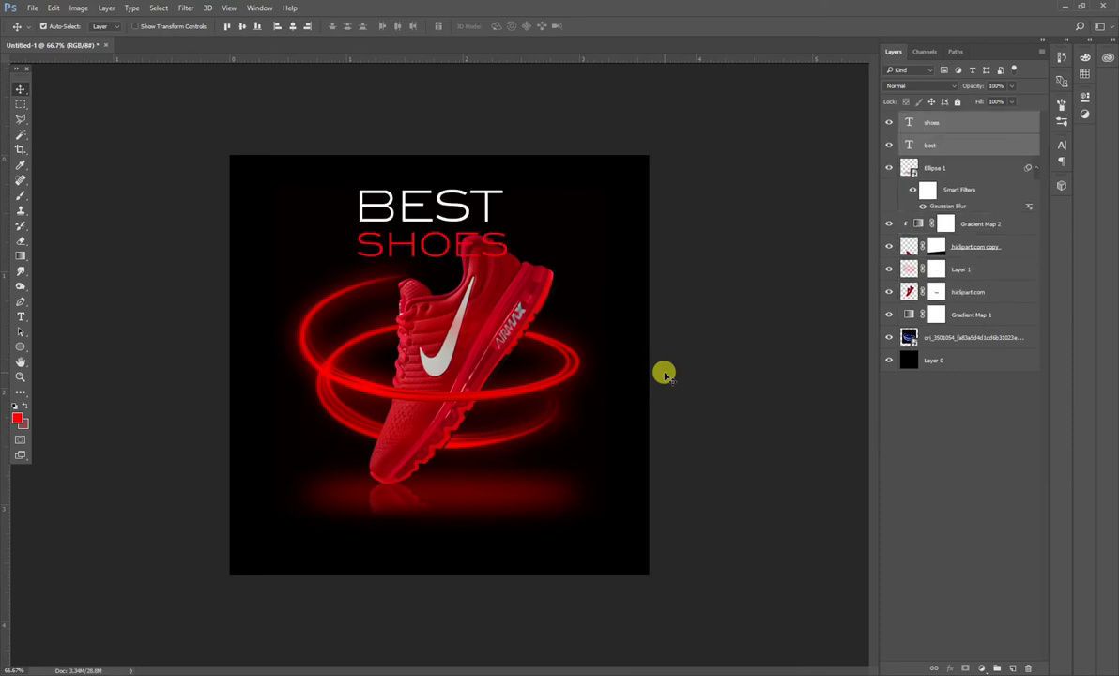
pyautogui.hotkey('ctrl', '[')
pyautogui.hotkey('ctrl', '[')
pyautogui.hotkey('ctrl', '[')
pyautogui.hotkey('ctrl', '[')
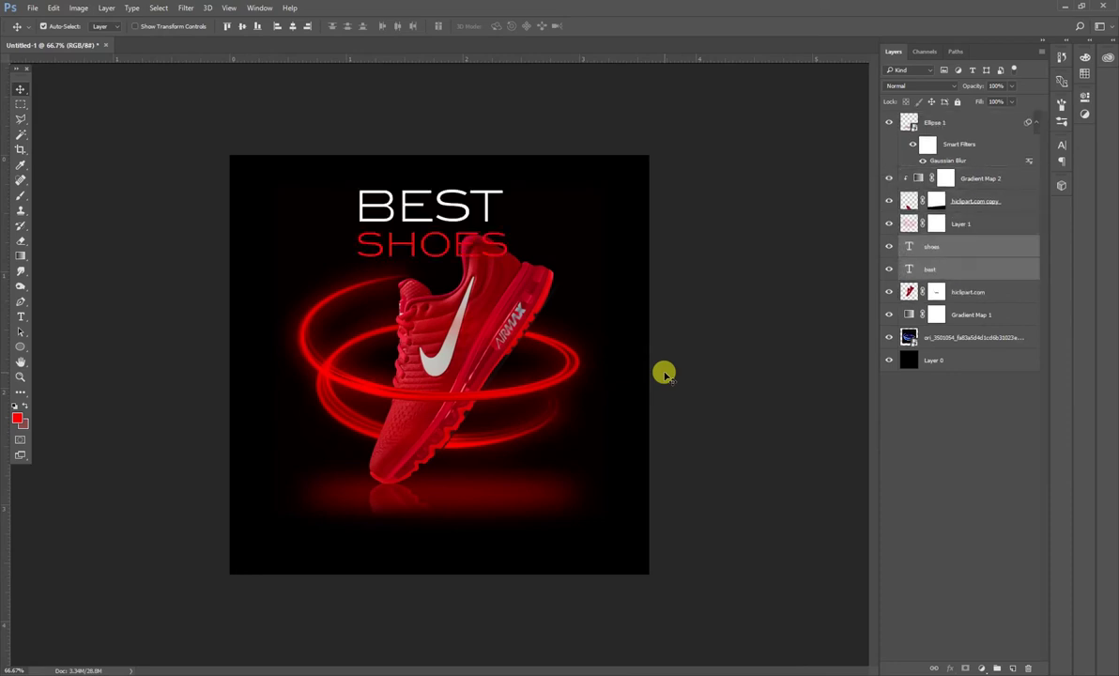
pyautogui.hotkey('ctrl', '[')
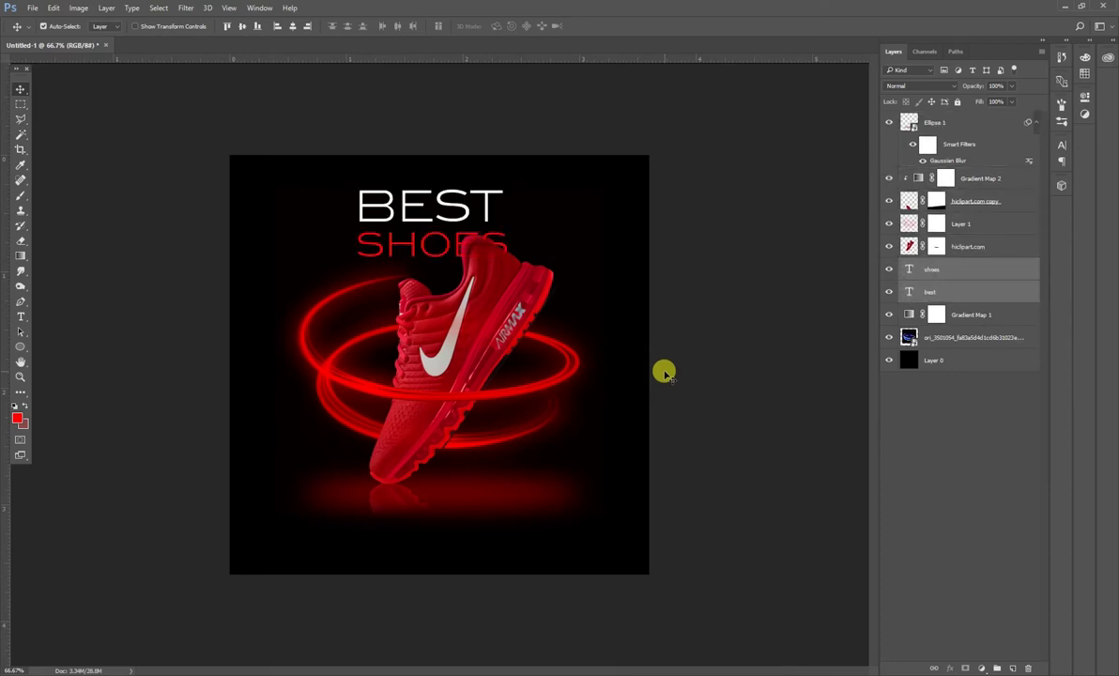
pyautogui.moveTo(655, 176); pyautogui.dragTo(291, 479)
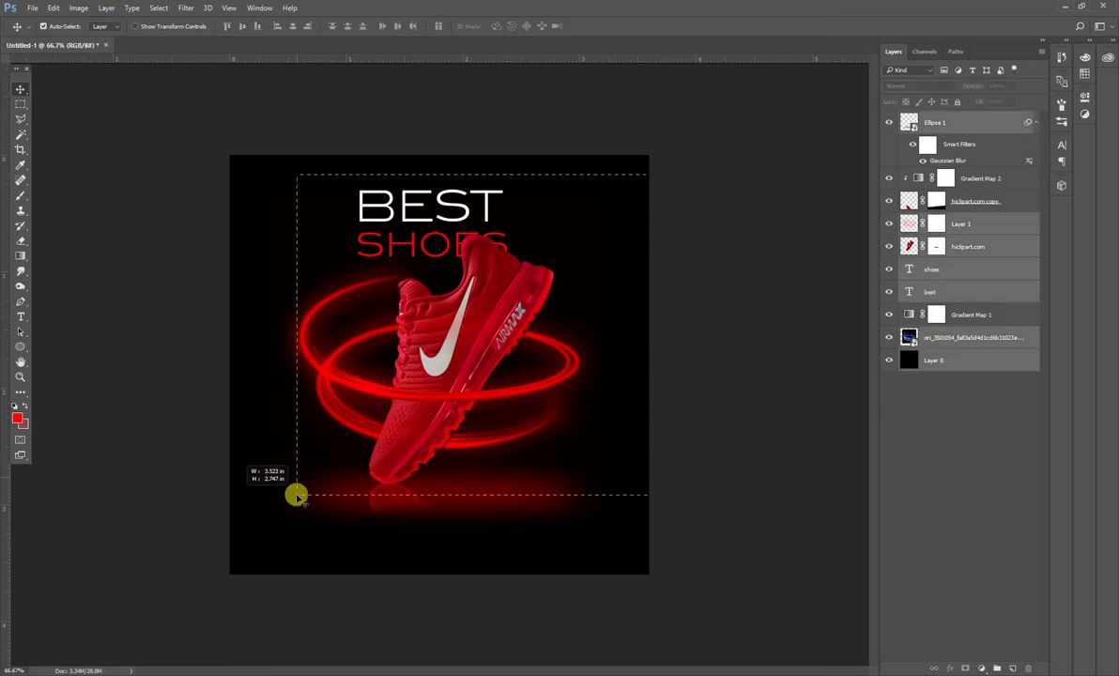
pyautogui.click(728, 482)
pyautogui.click(934, 360)
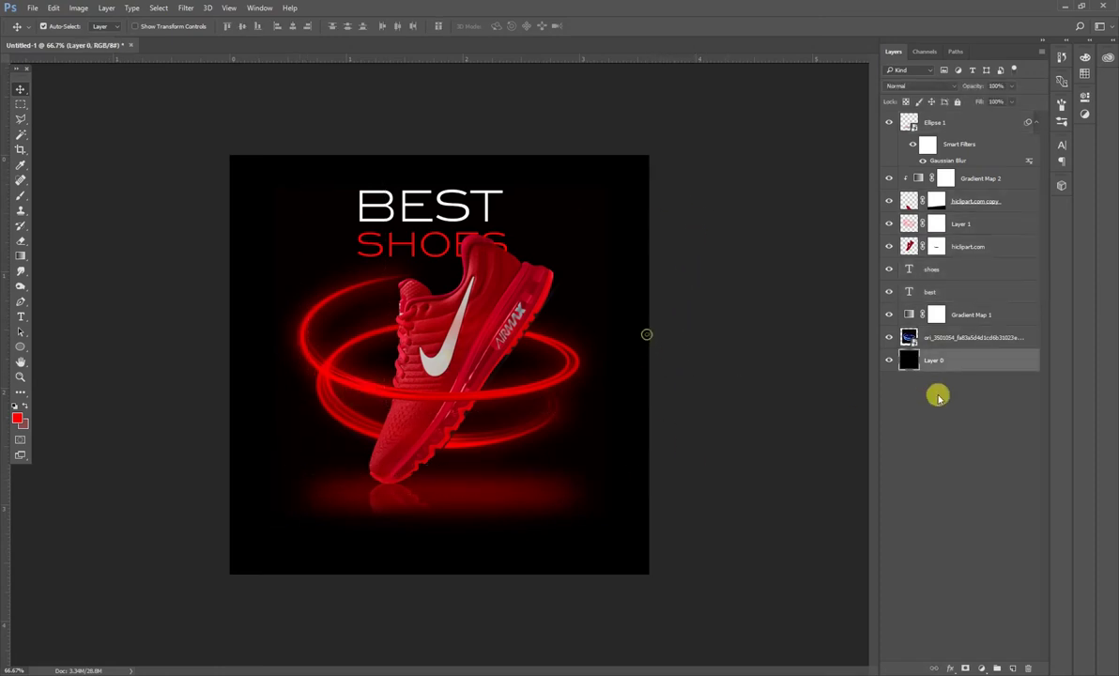
pyautogui.click(957, 103)
# Select the shoe, ring and glow layers and shift them slightly down
pyautogui.moveTo(707, 120); pyautogui.dragTo(207, 546)
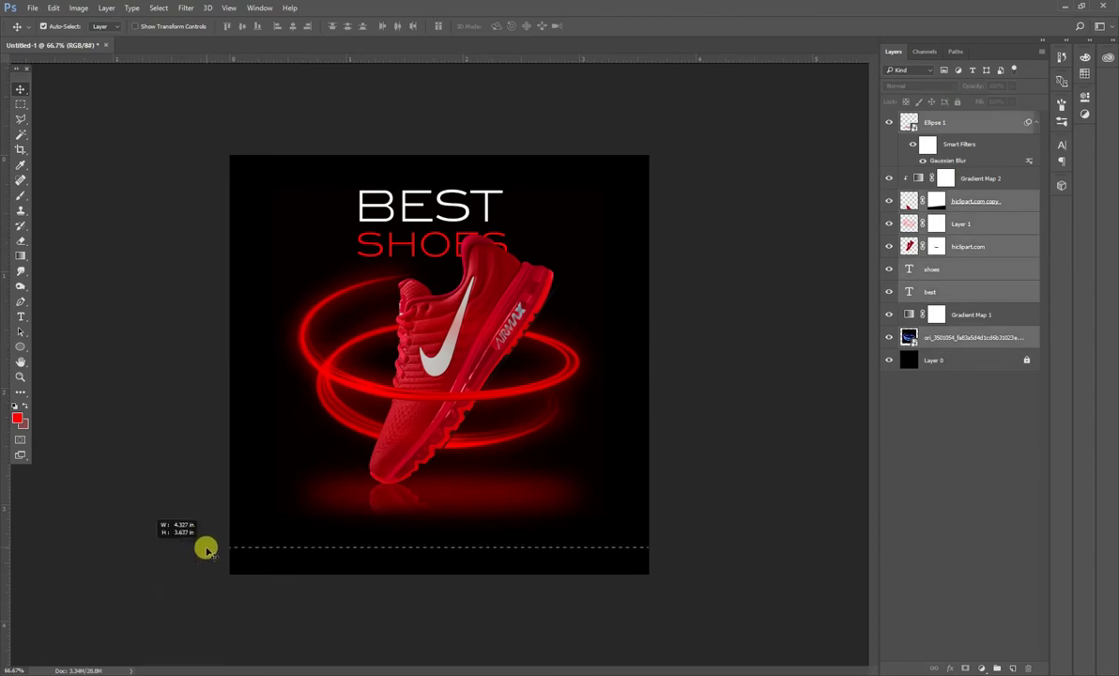
pyautogui.moveTo(704, 349); pyautogui.dragTo(290, 576)
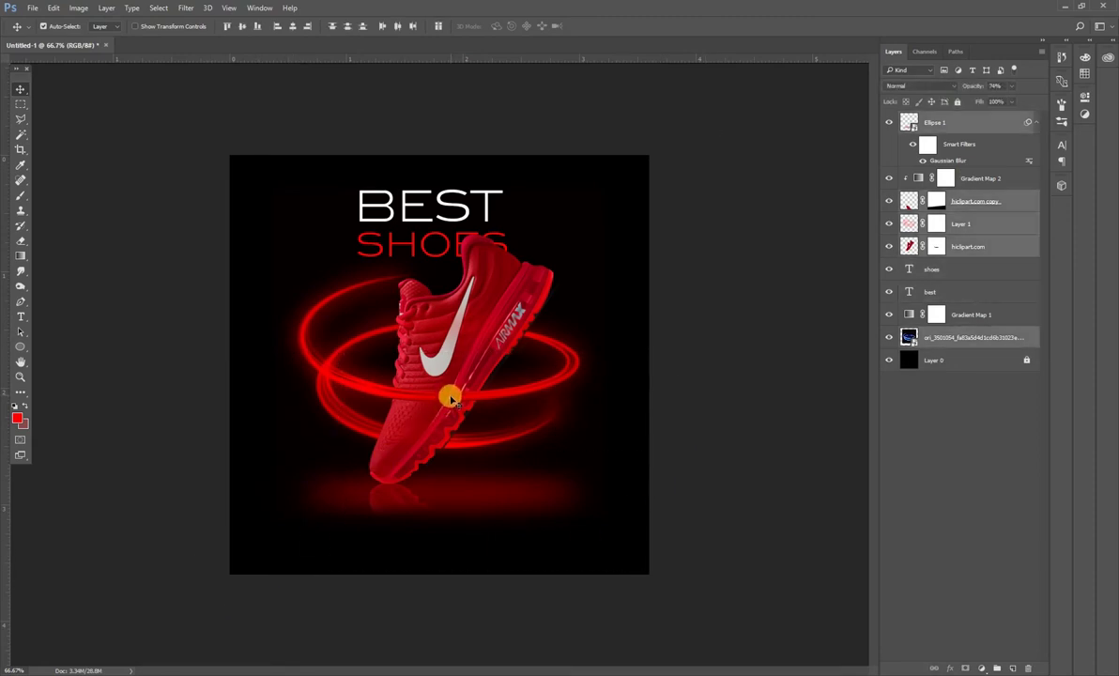
pyautogui.moveTo(449, 389); pyautogui.dragTo(456, 409)
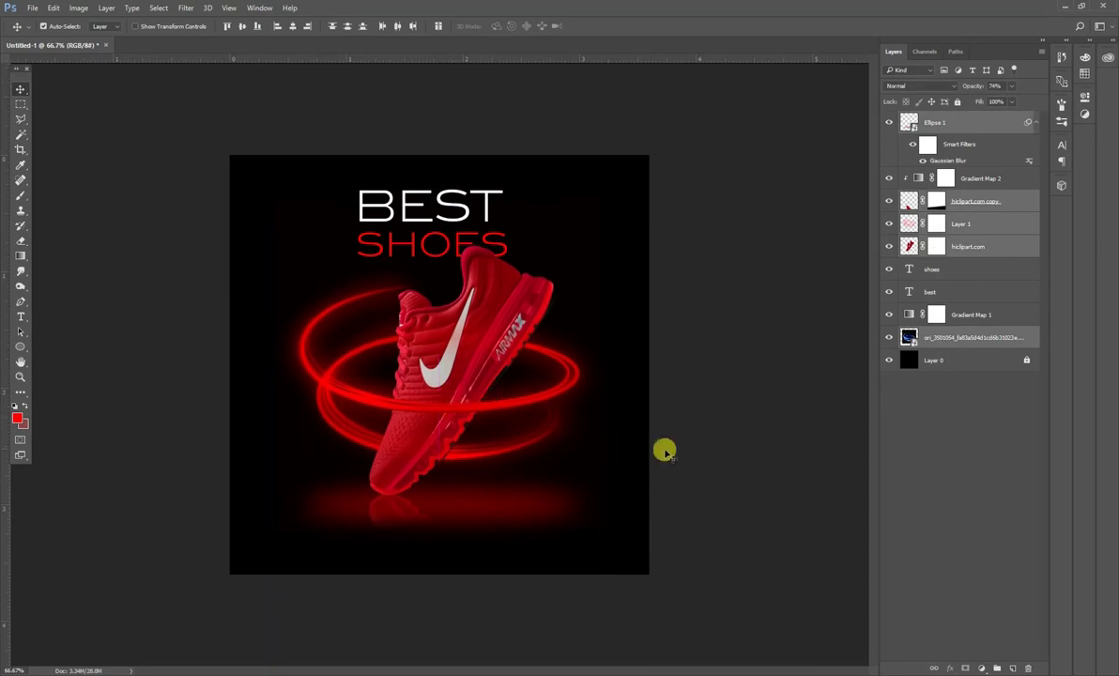
pyautogui.moveTo(668, 153); pyautogui.dragTo(242, 546)
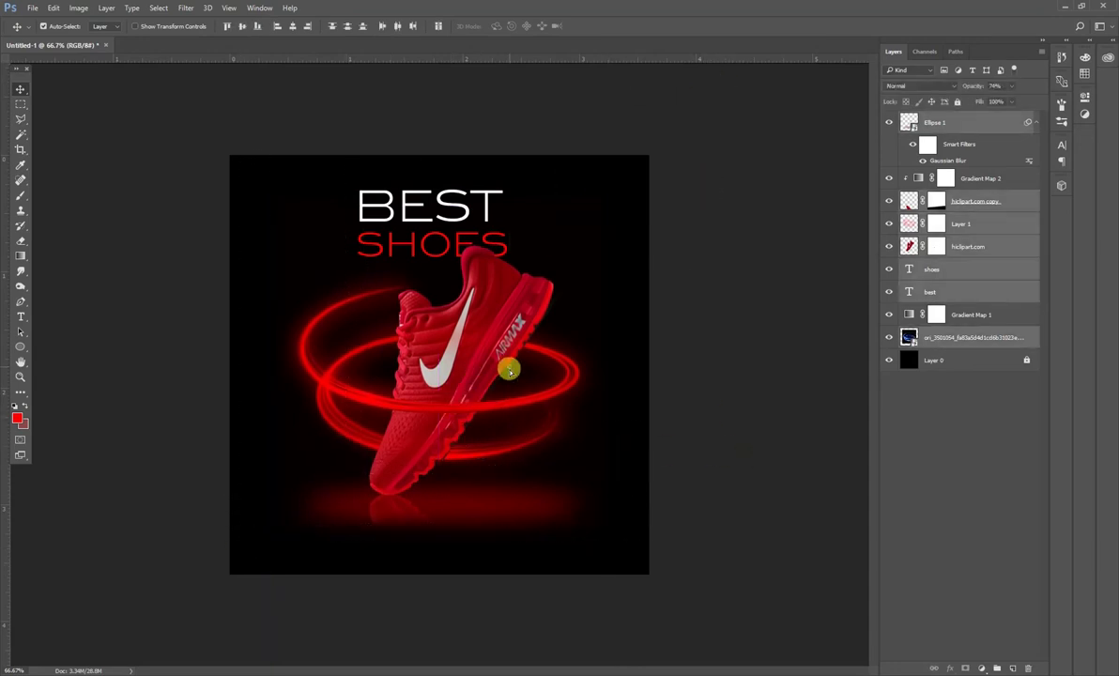
pyautogui.moveTo(507, 368); pyautogui.dragTo(507, 376)
pyautogui.click(704, 389)
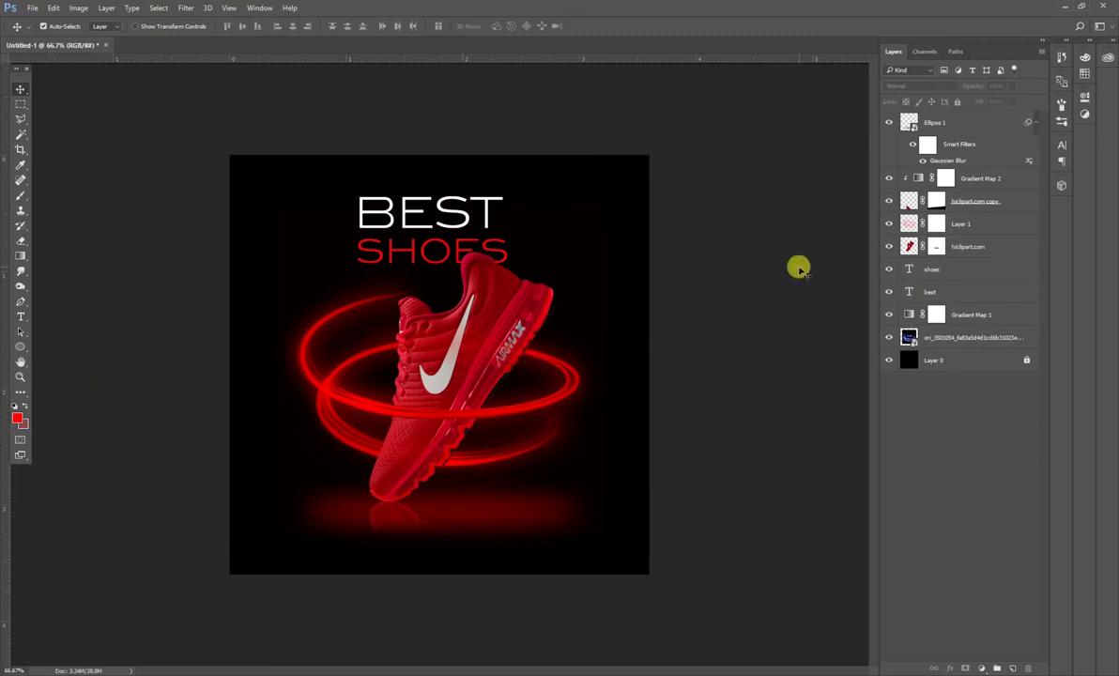
# Add the website line 'ww.bestshoes.com' near the bottom in a small font size
pyautogui.click(21, 319)
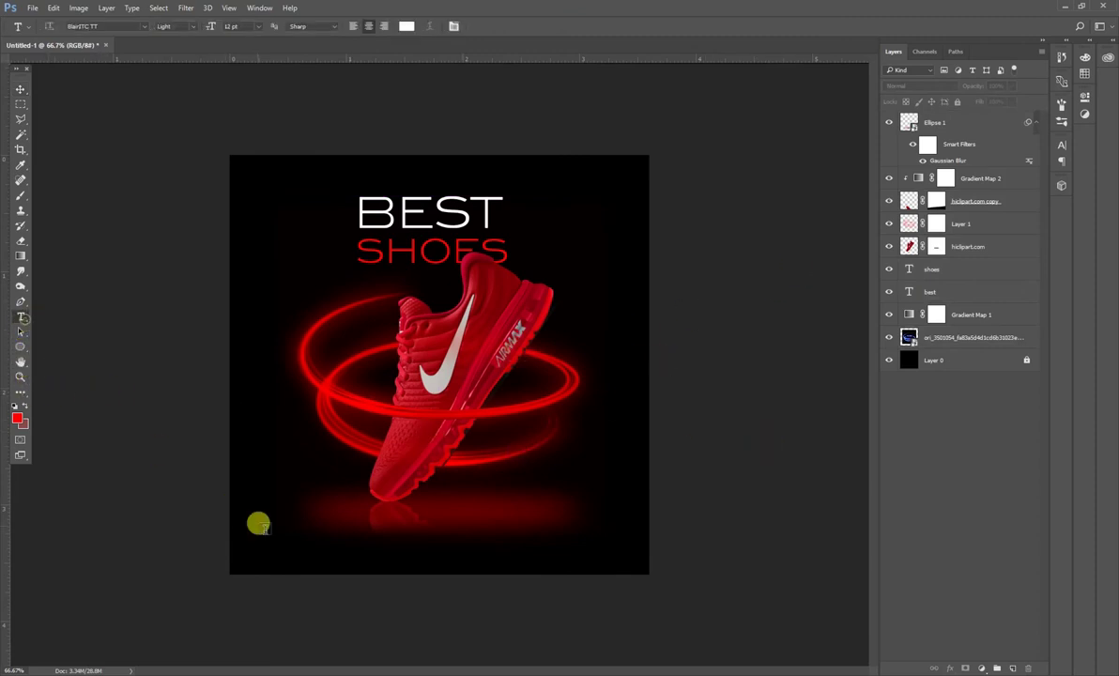
pyautogui.click(294, 548)
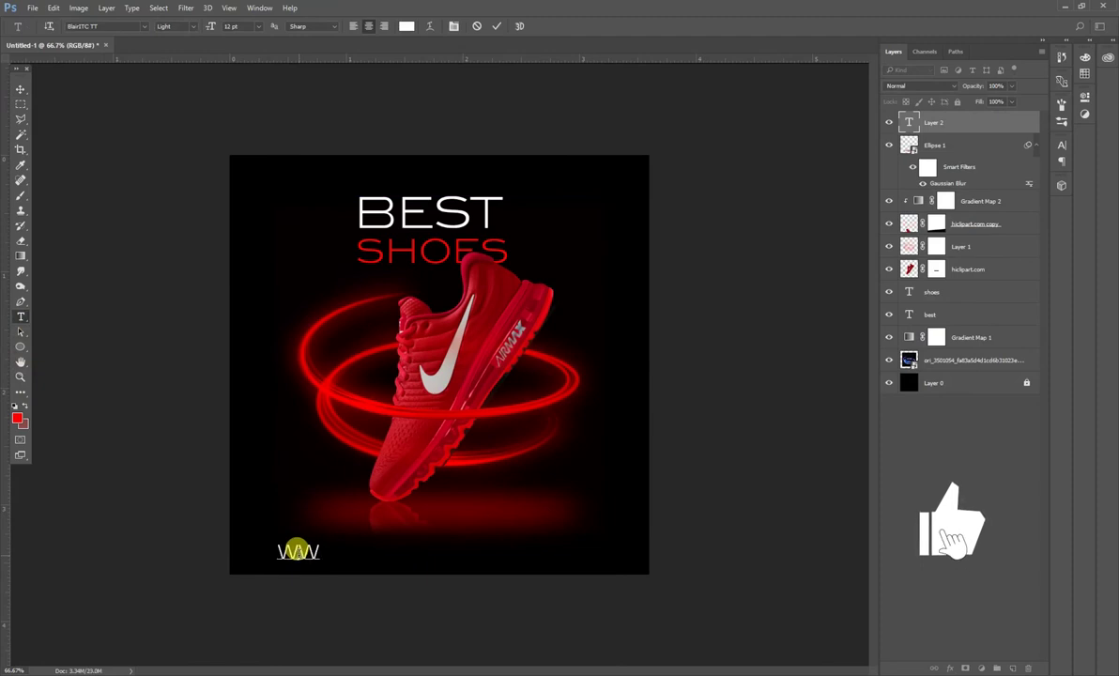
pyautogui.write('ww.be')
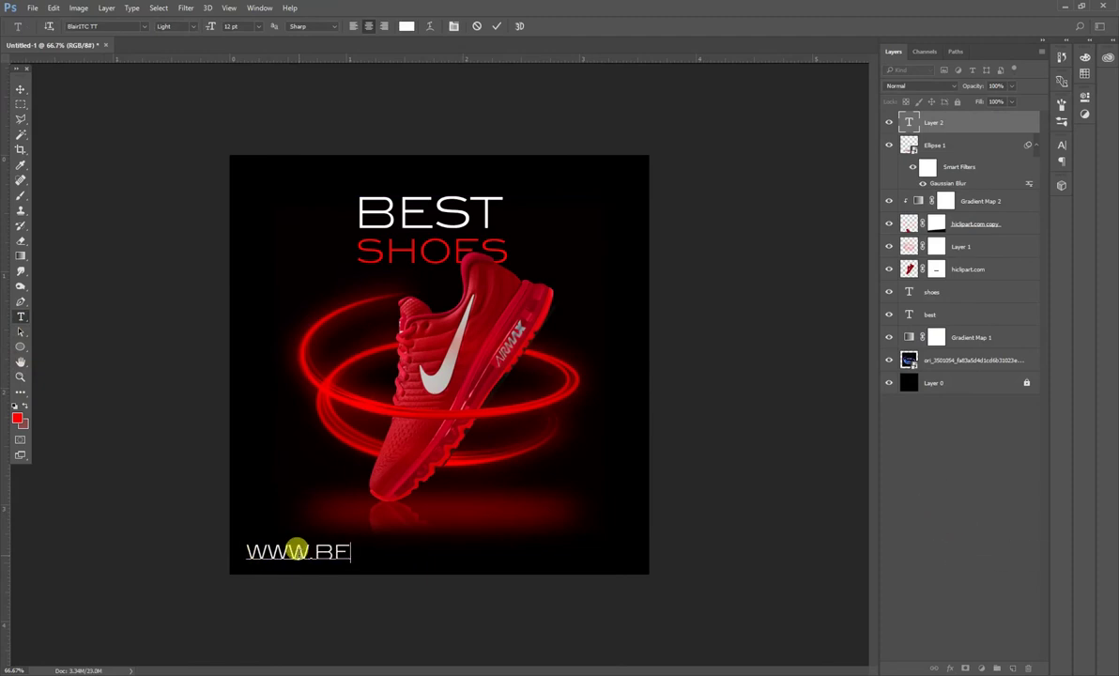
pyautogui.write('stshoes')
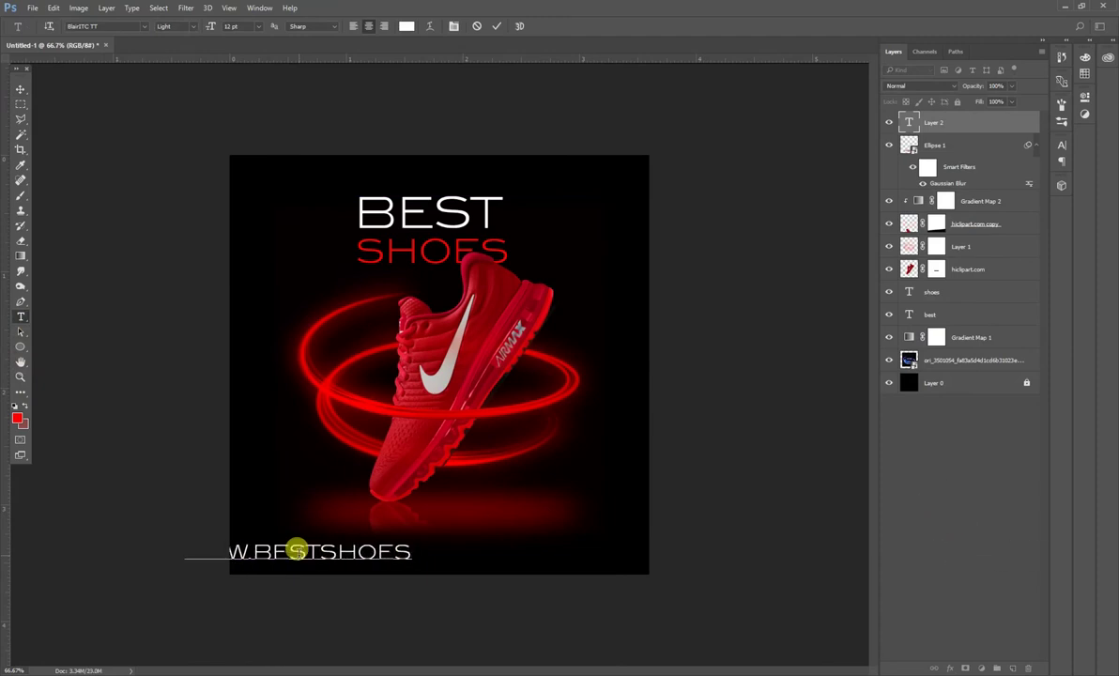
pyautogui.write('.com')
pyautogui.hotkey('ctrl', 'a')
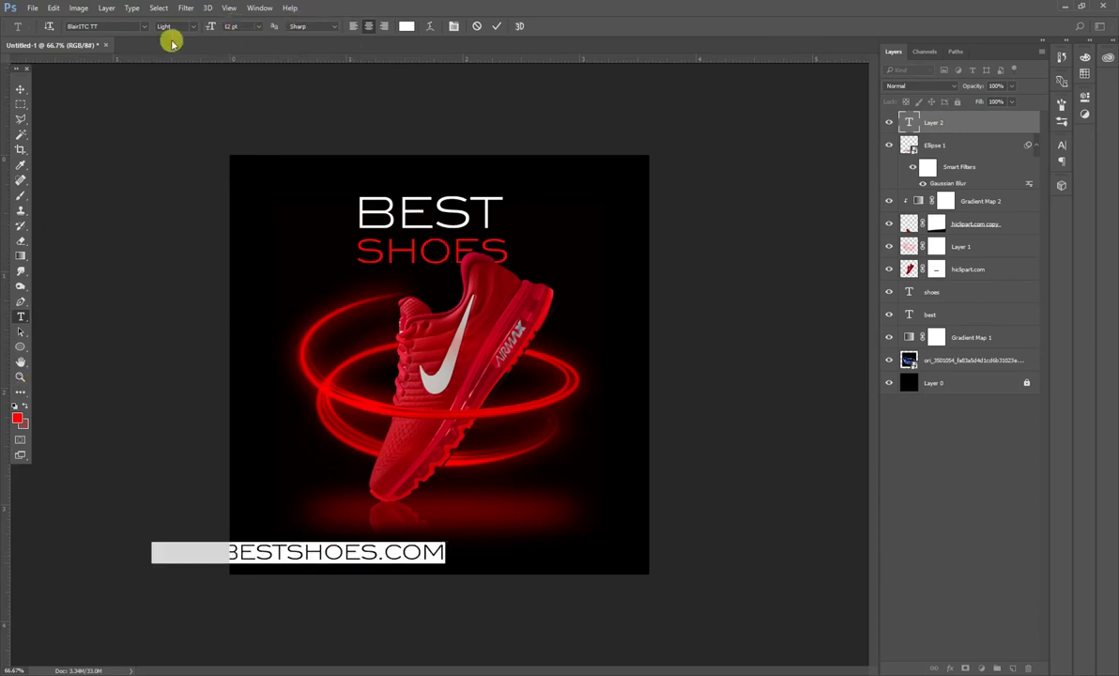
pyautogui.moveTo(204, 26); pyautogui.dragTo(200, 27)
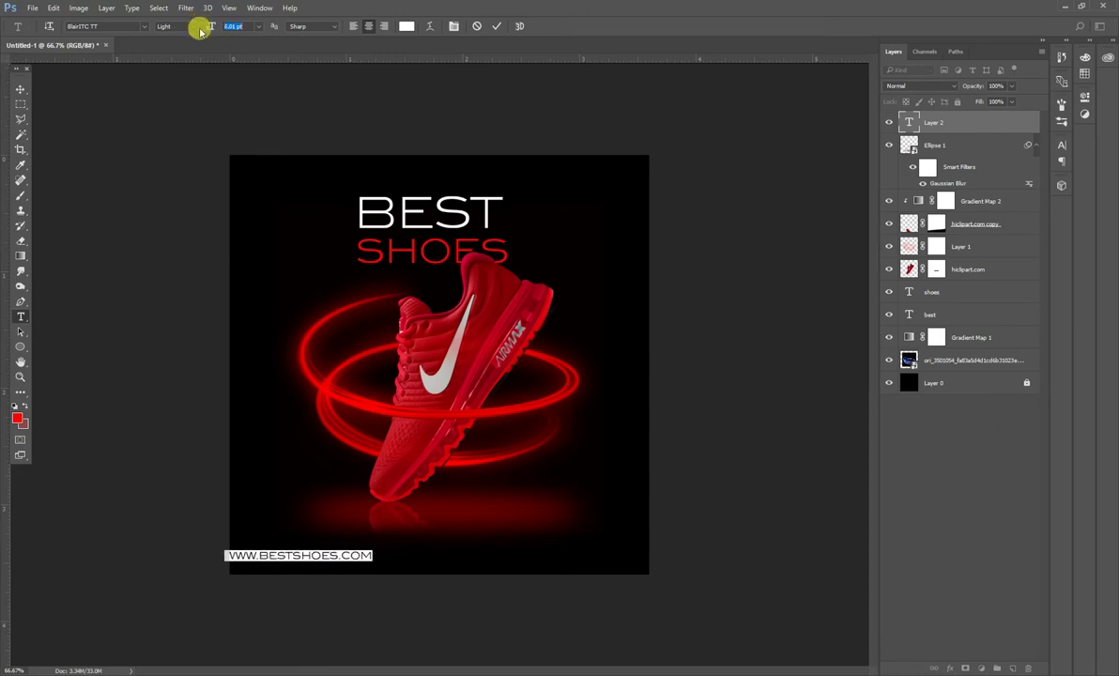
pyautogui.click(23, 87)
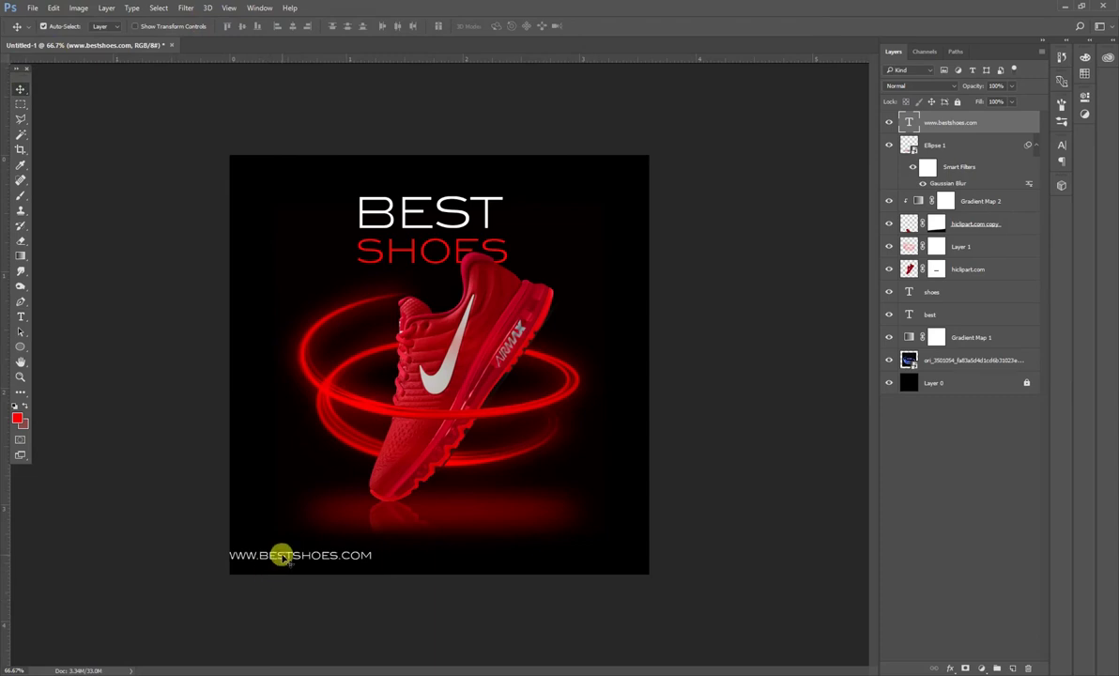
# Centre the website line horizontally along the poster's bottom edge
pyautogui.moveTo(281, 554)
pyautogui.mouseDown()
pyautogui.moveTo(452, 546)
pyautogui.moveTo(431, 547)
pyautogui.mouseUp()
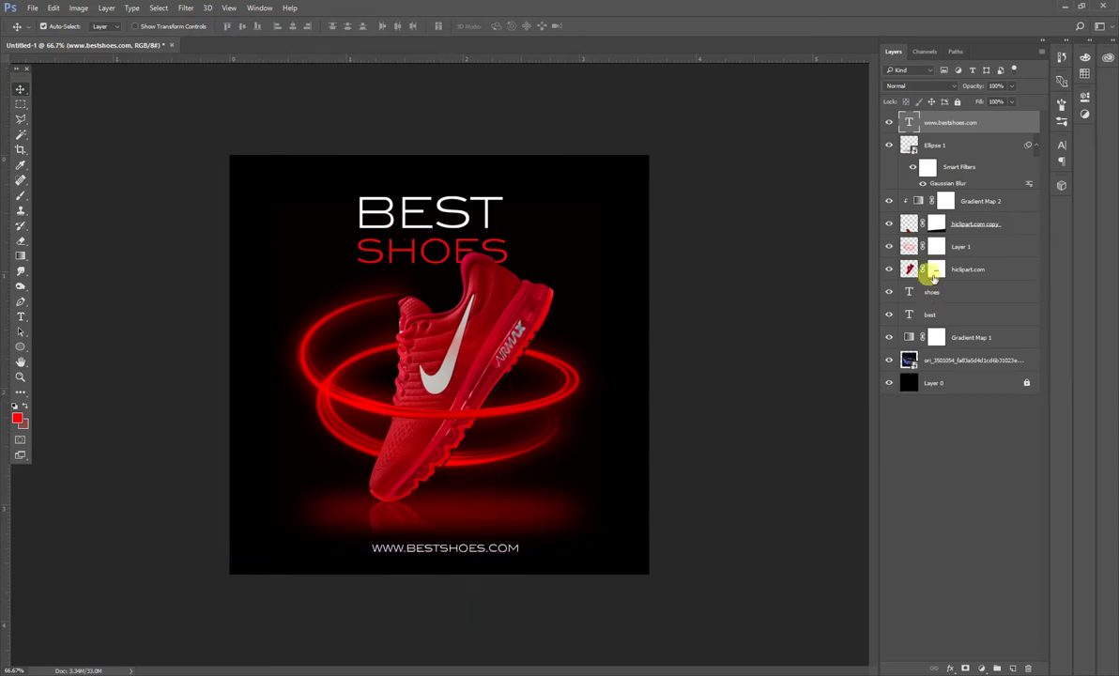
pyautogui.doubleClick(908, 122)
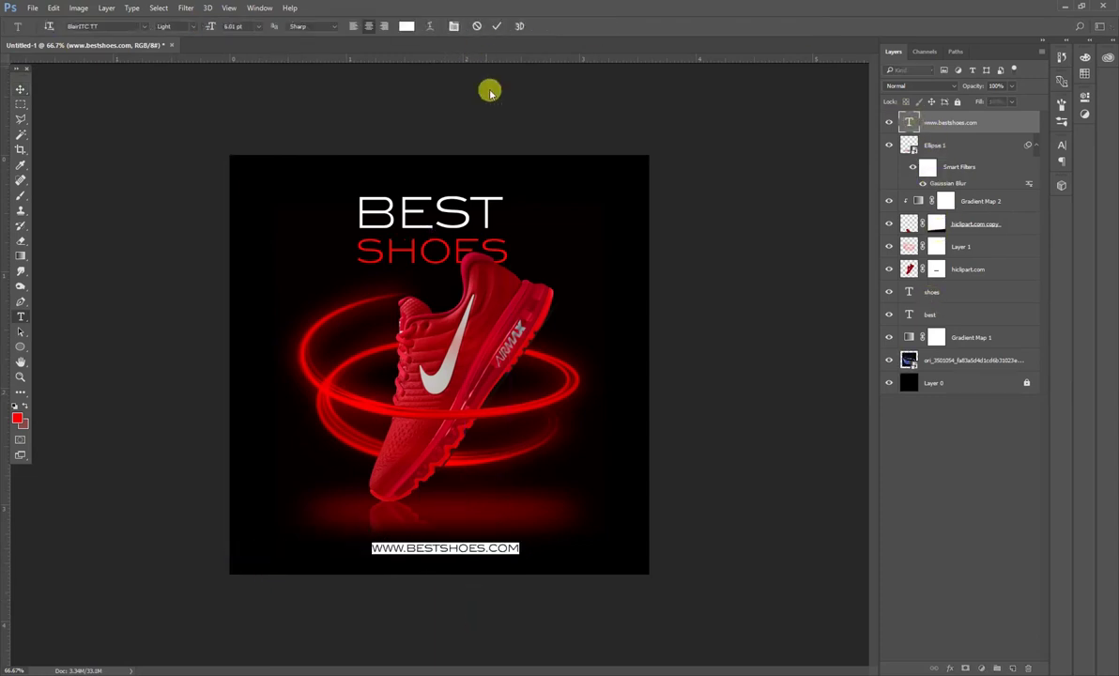
pyautogui.click(20, 89)
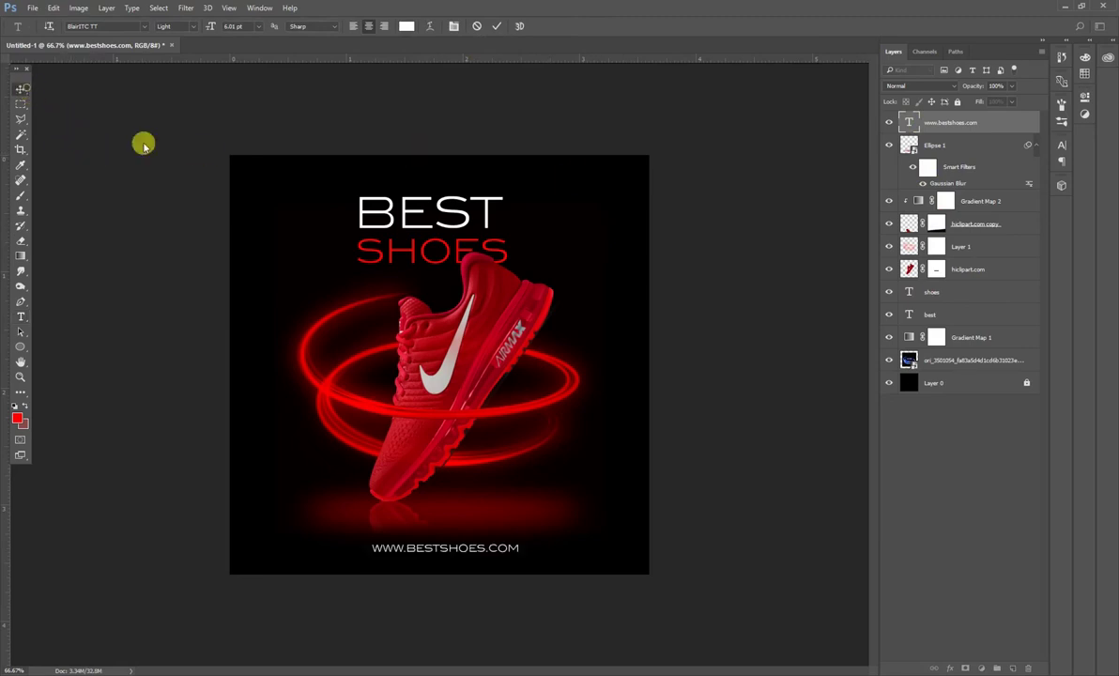
pyautogui.click(406, 250)
# Set the SHOES word to faux italic, keeping the Light font weight
pyautogui.doubleClick(902, 293)
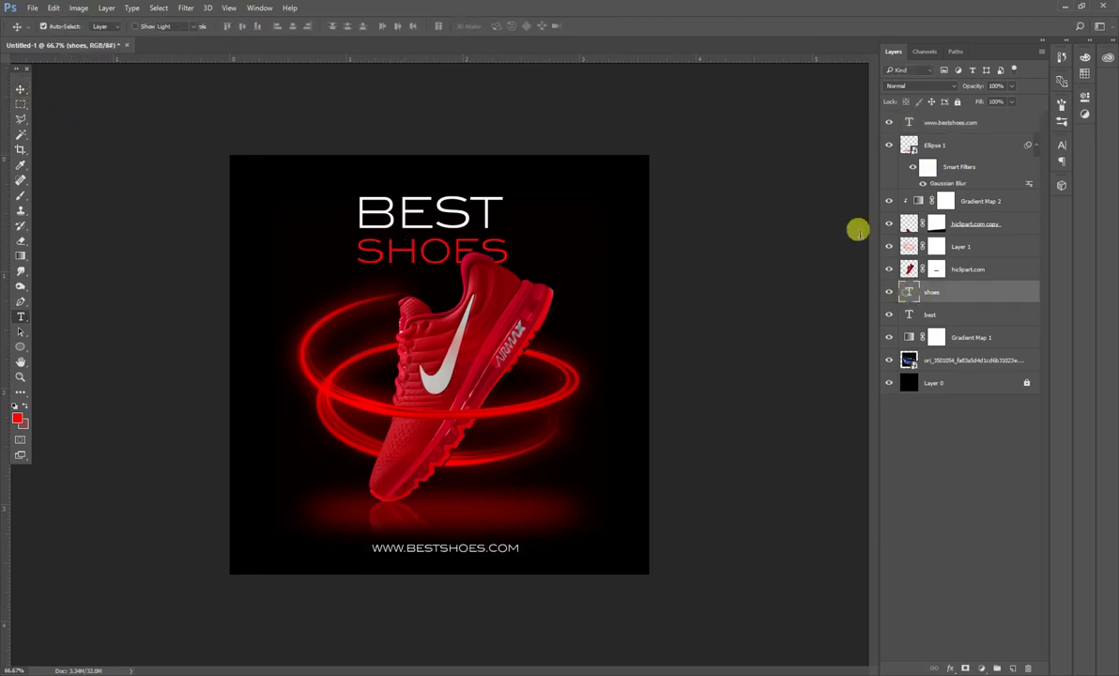
pyautogui.click(194, 26)
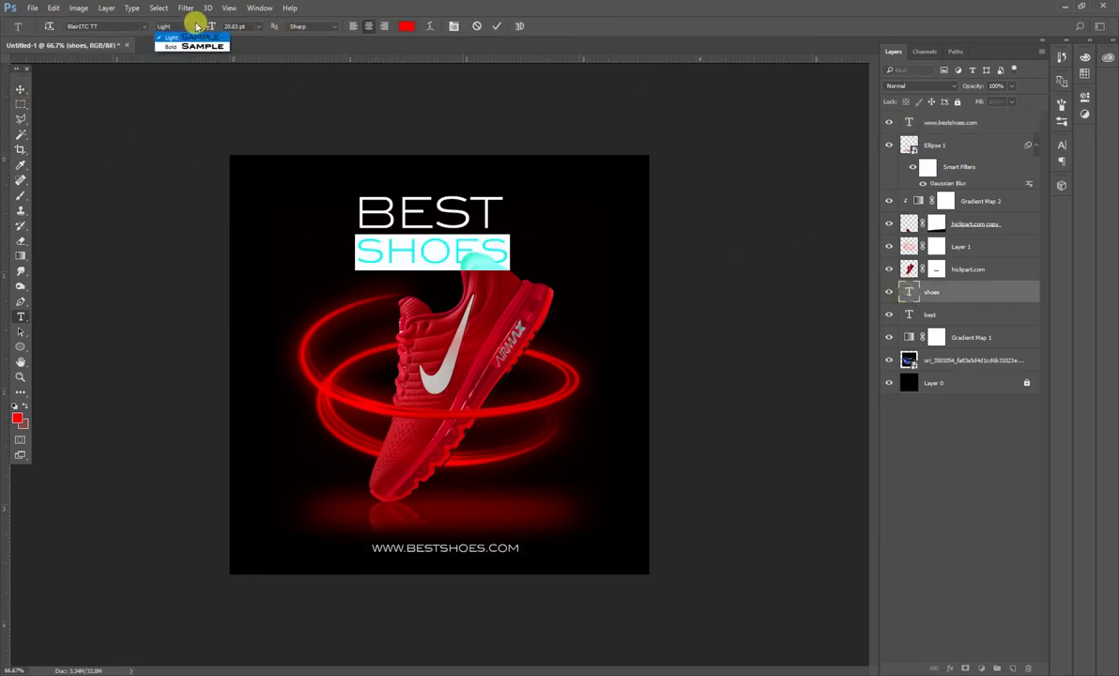
pyautogui.click(195, 26)
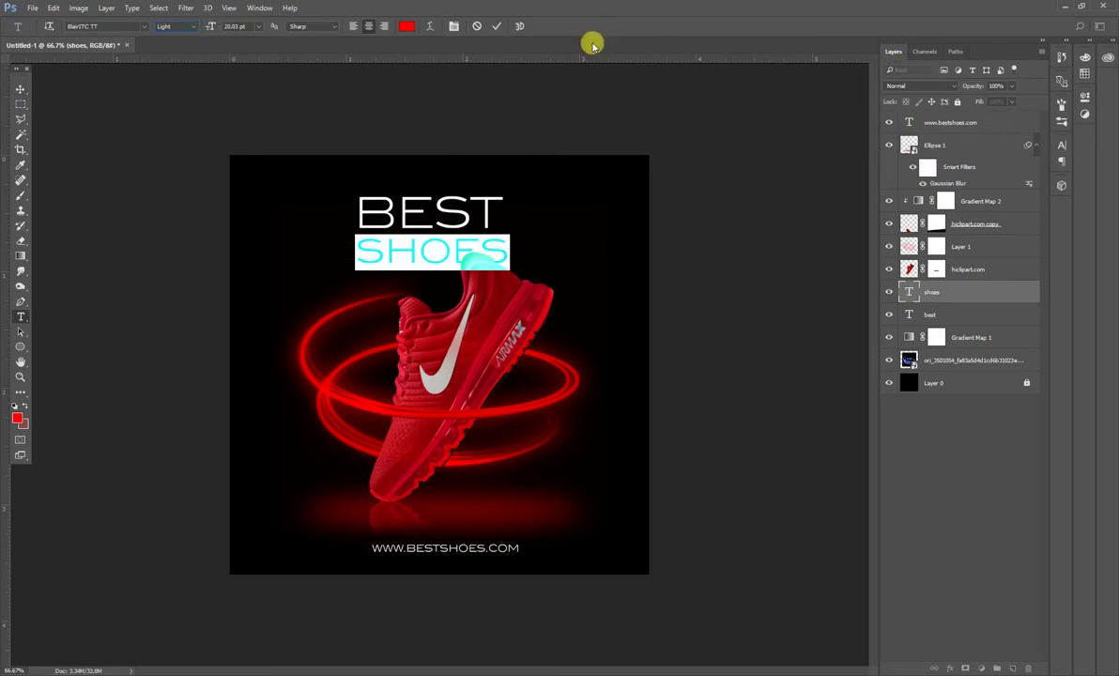
pyautogui.click(456, 26)
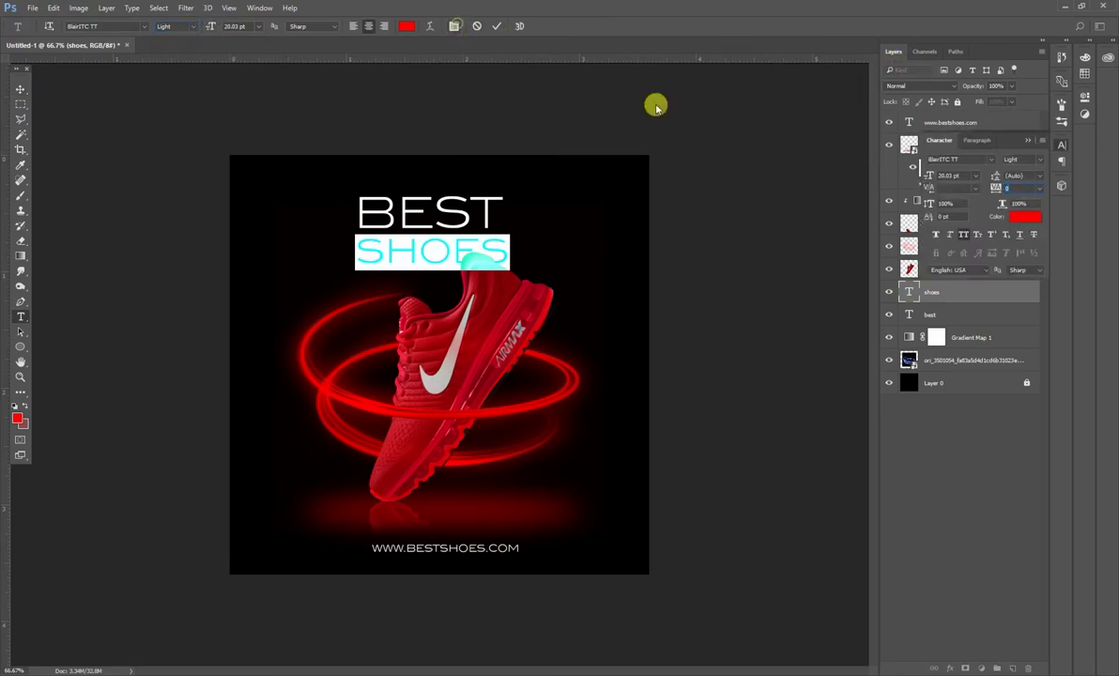
pyautogui.click(949, 234)
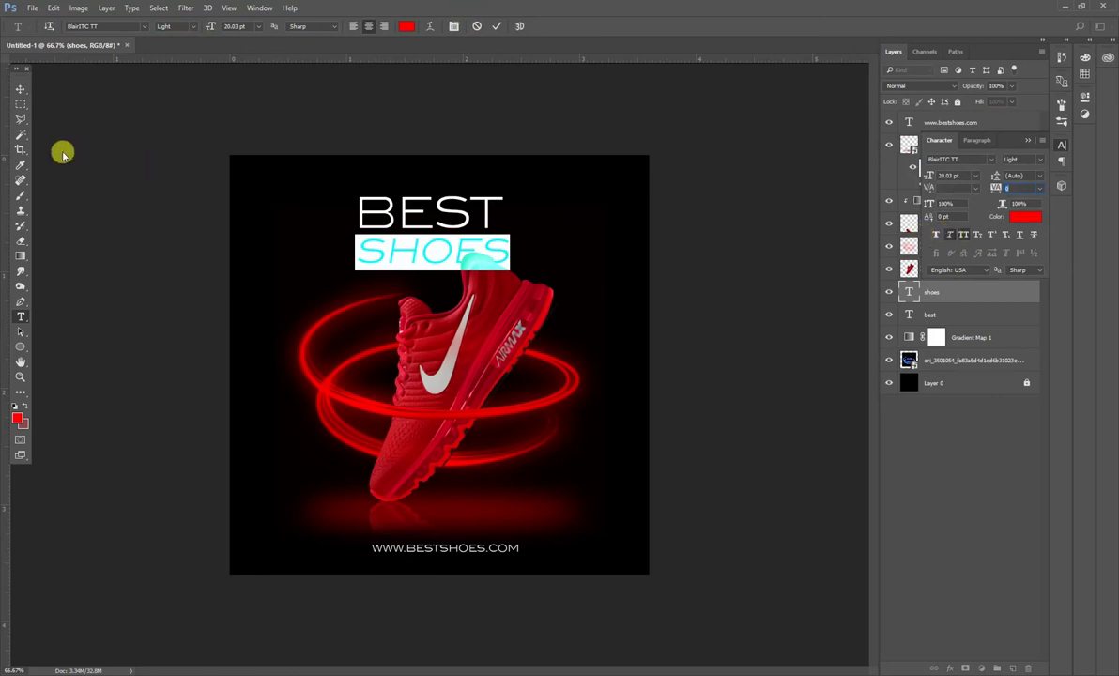
pyautogui.click(20, 90)
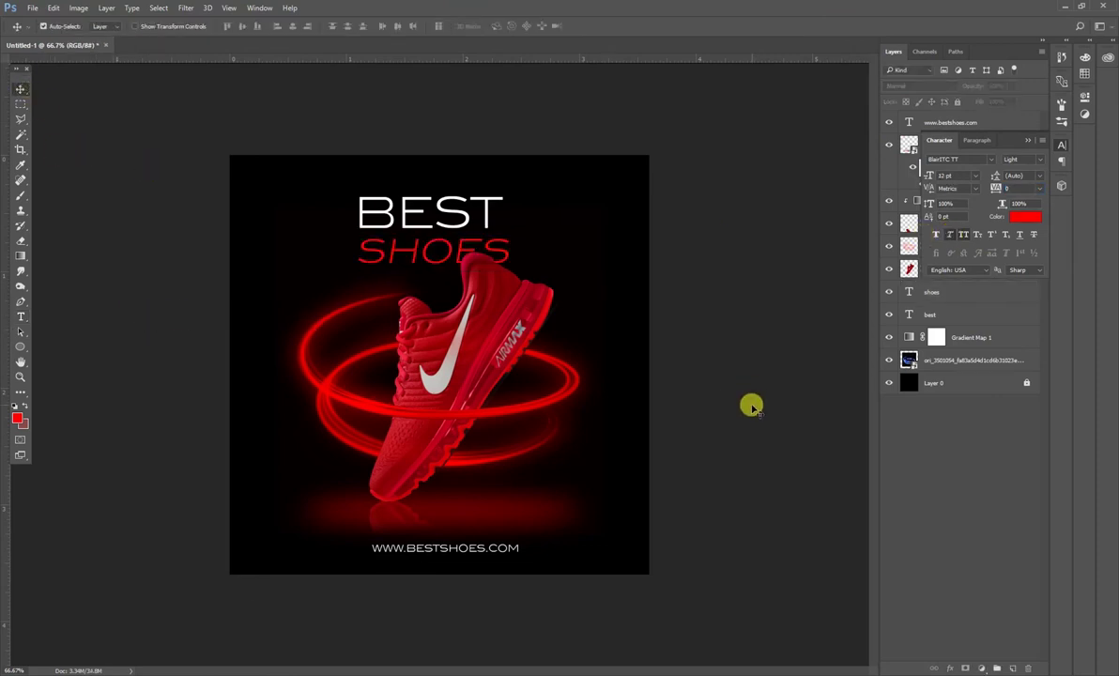
# Scale the SHOES text slightly to about 97.85% so it sits under BEST
pyautogui.click(497, 249)
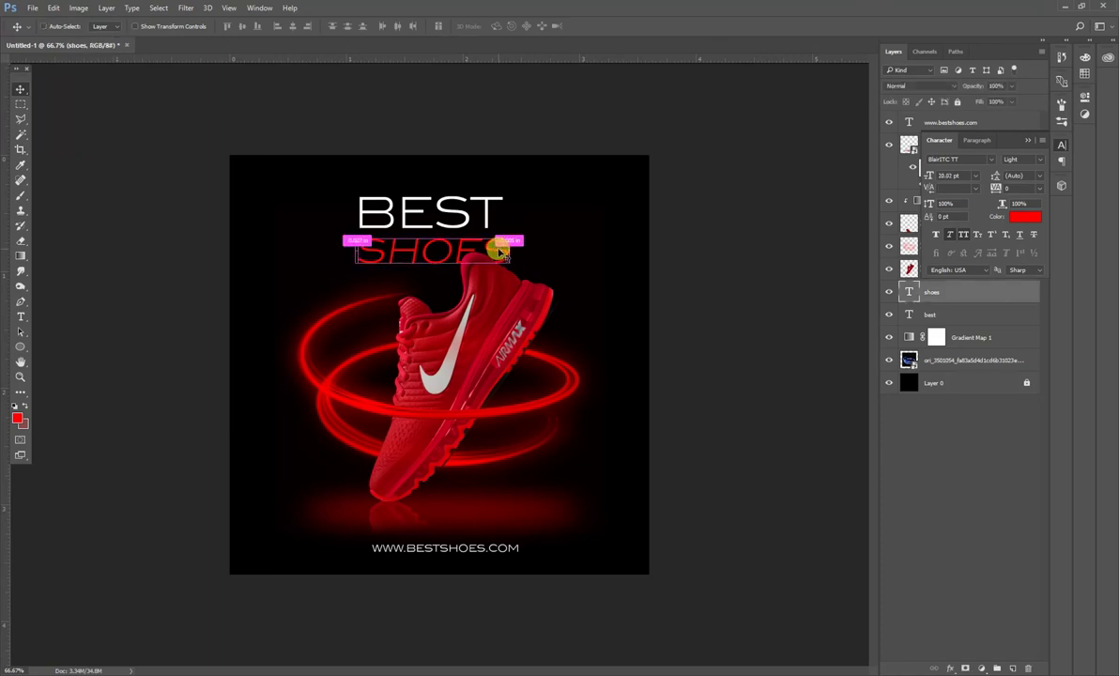
pyautogui.hotkey('ctrl', 't')
pyautogui.moveTo(504, 265); pyautogui.dragTo(499, 257)
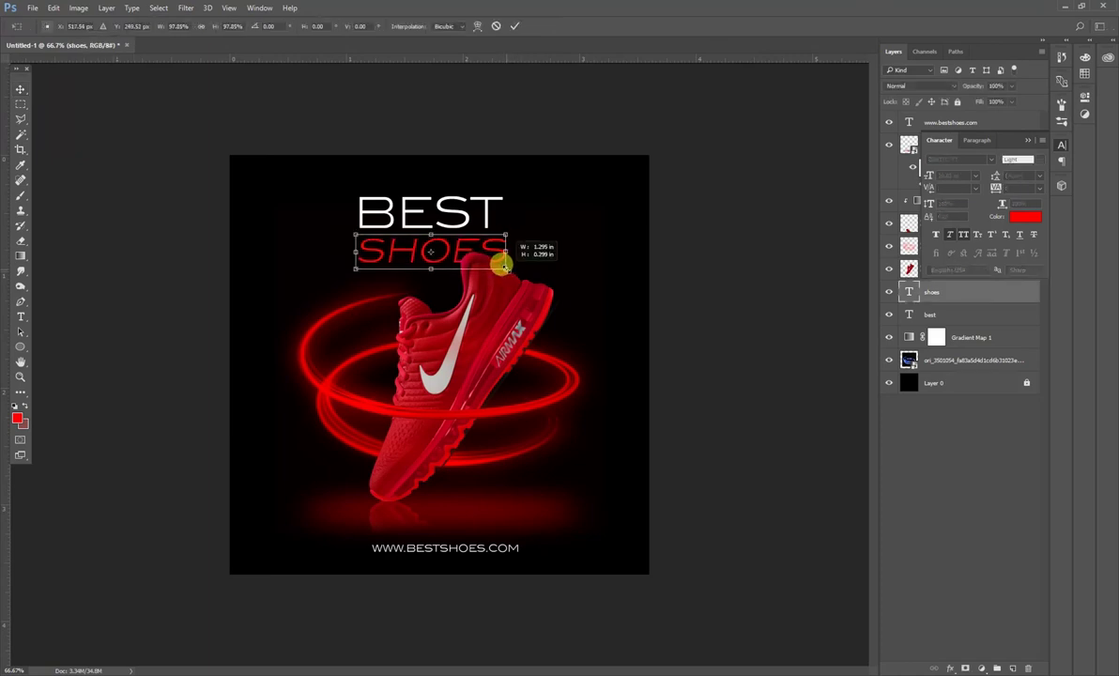
pyautogui.press('Return')
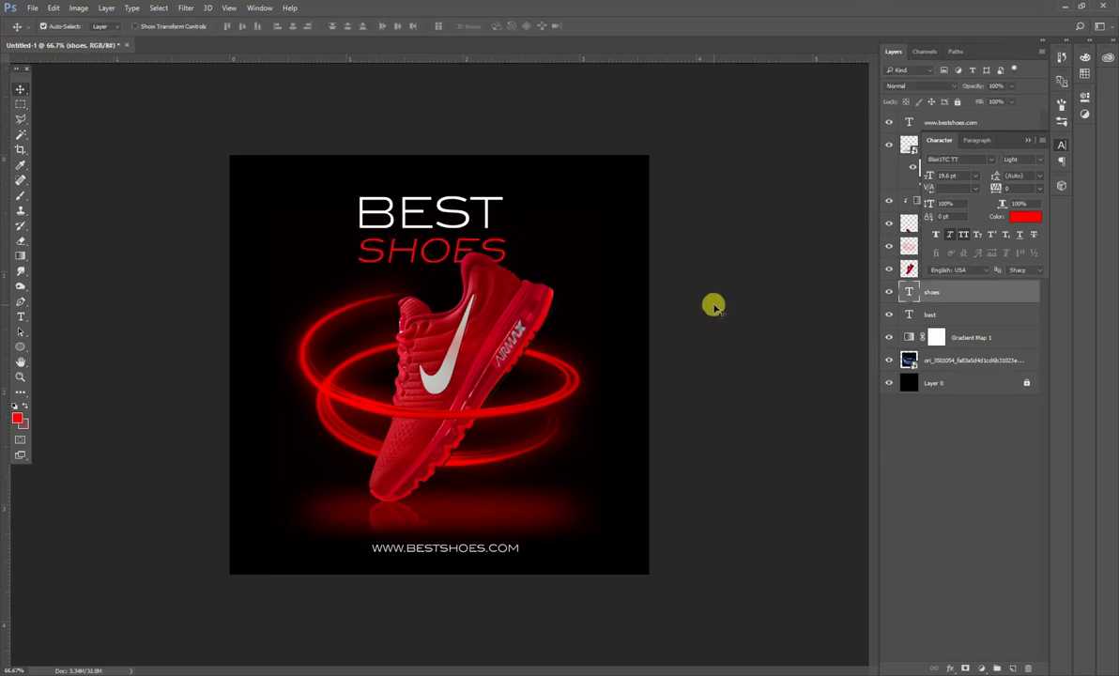
pyautogui.click(737, 302)
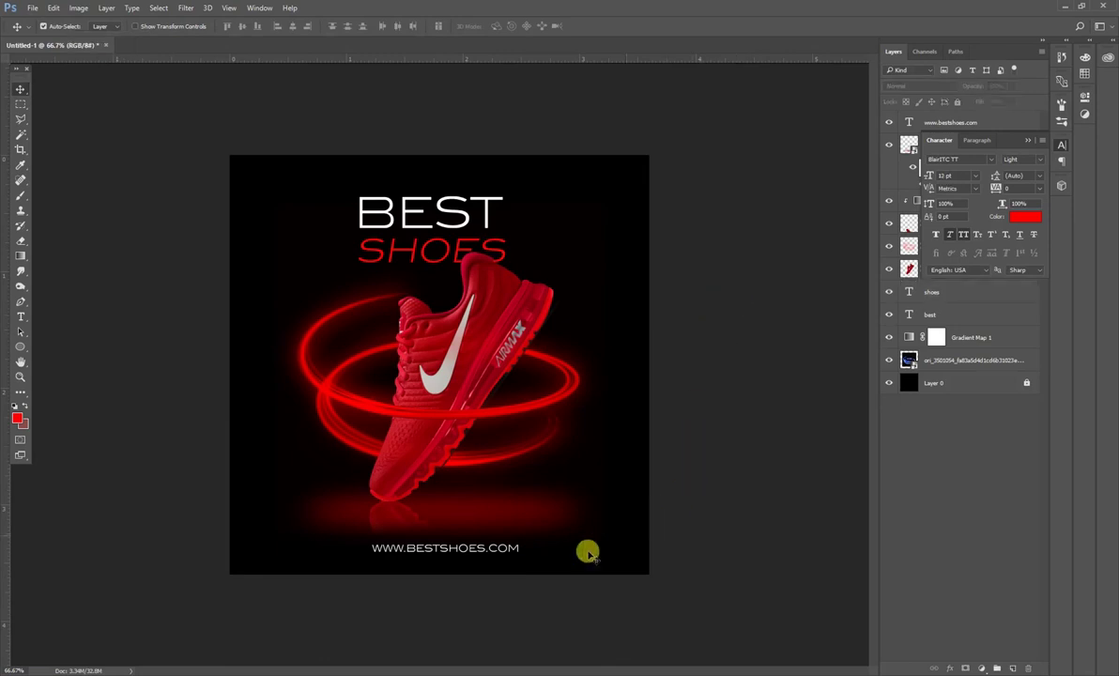
pyautogui.click(443, 551)
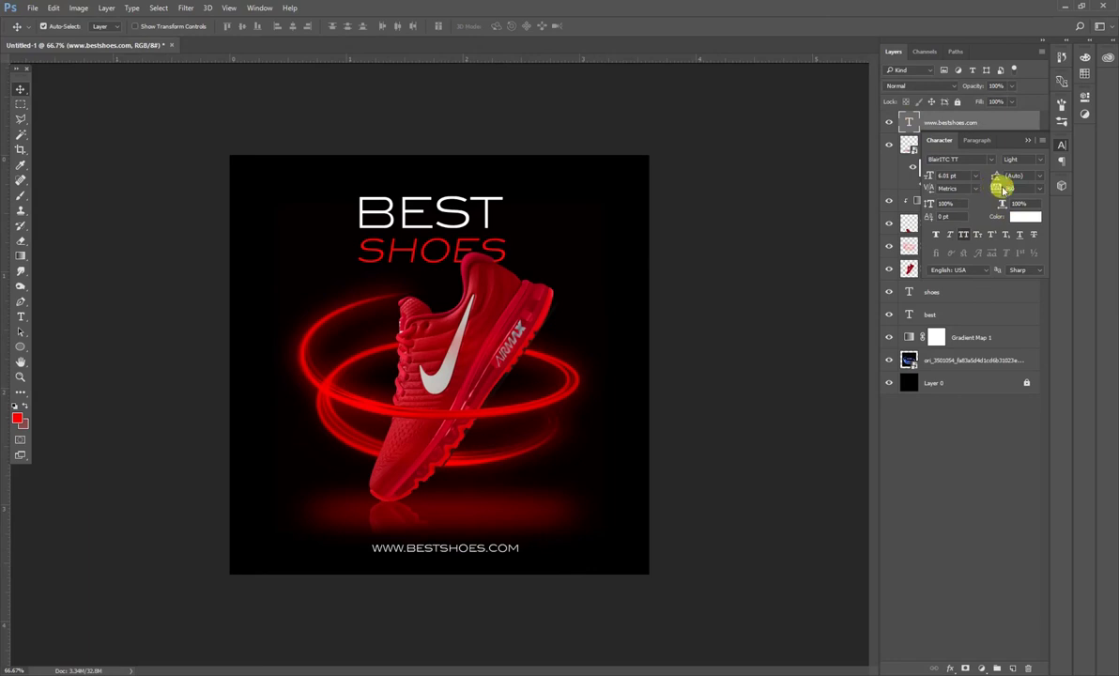
pyautogui.moveTo(1002, 188); pyautogui.dragTo(1005, 187)
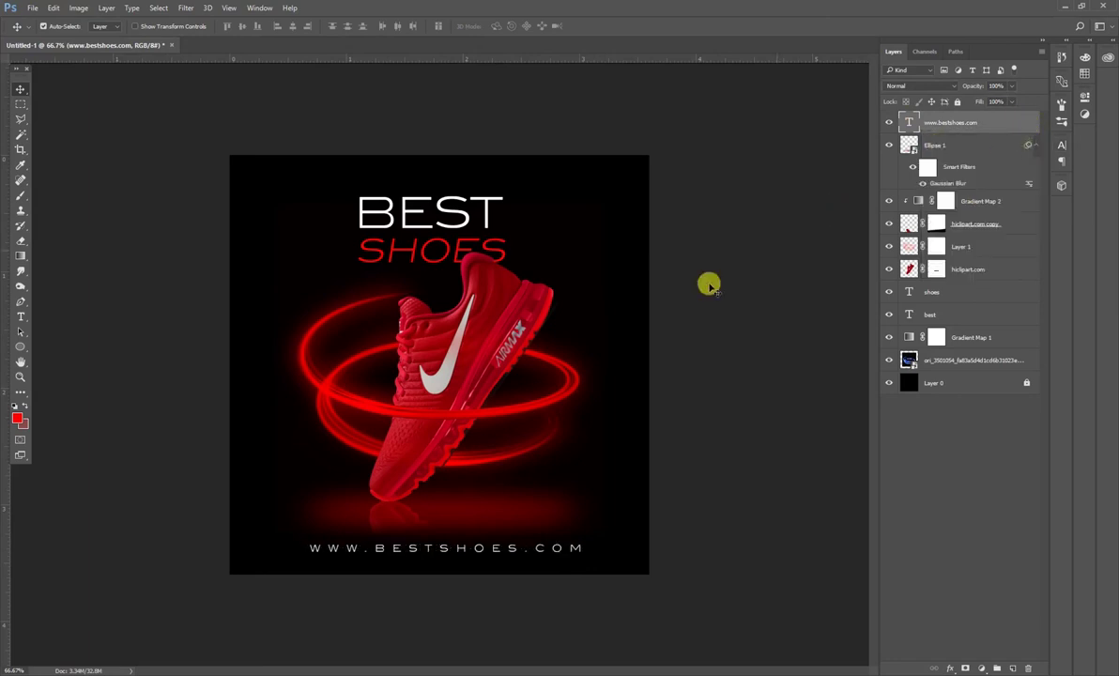
pyautogui.hotkey('ctrl', 't')
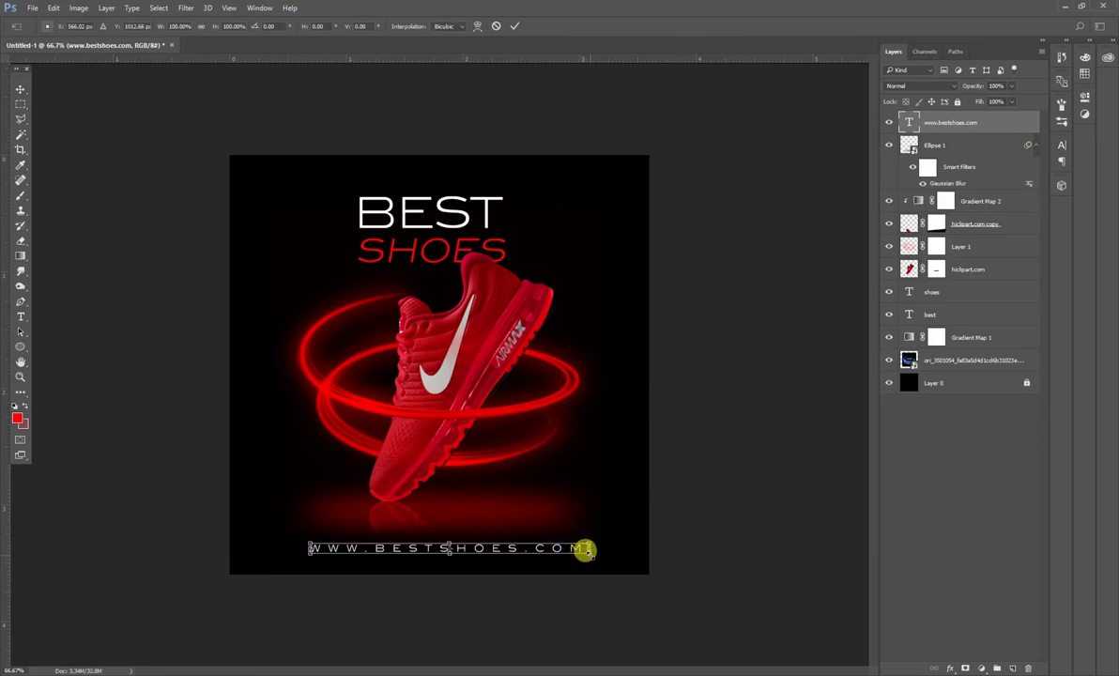
pyautogui.moveTo(586, 549); pyautogui.dragTo(504, 552)
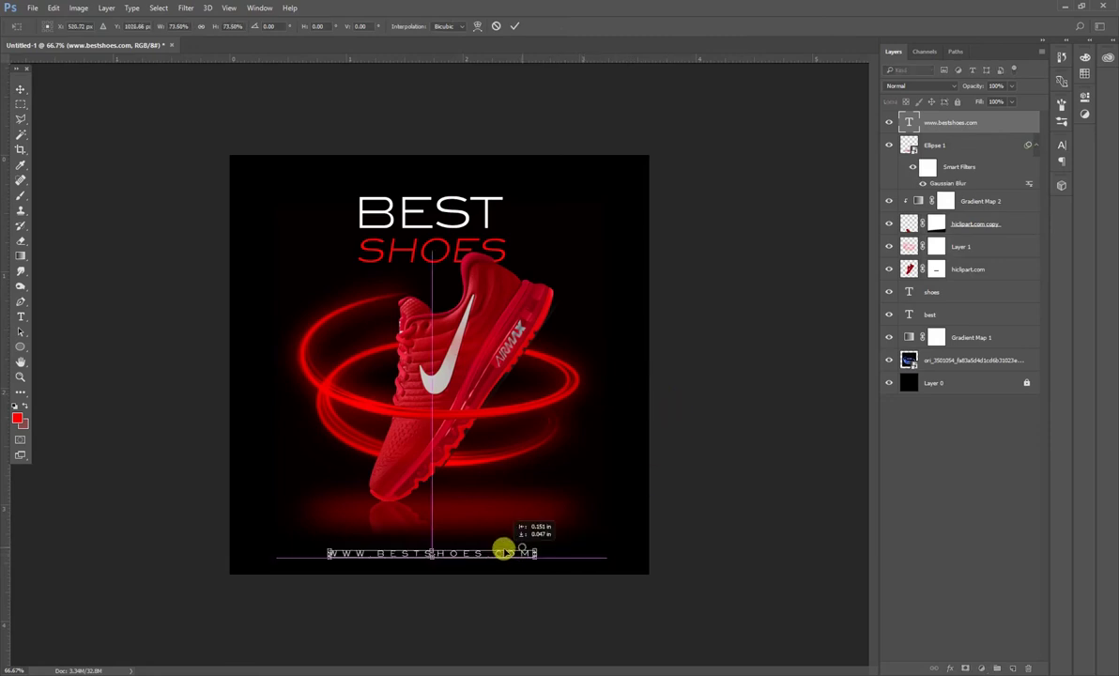
pyautogui.press('Return')
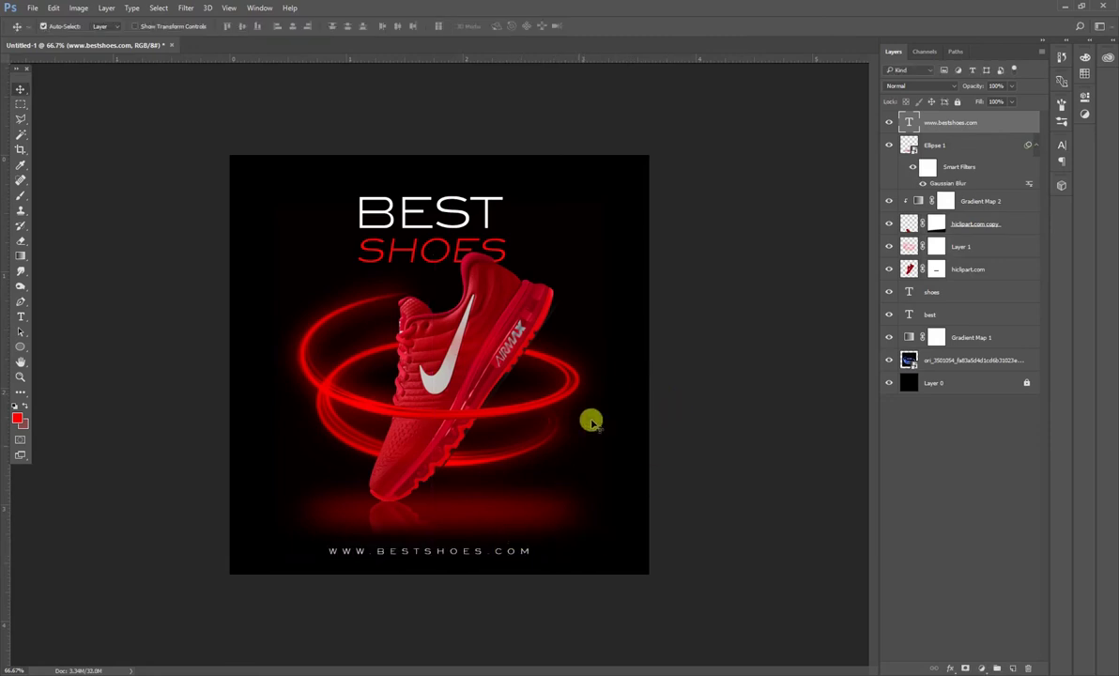
pyautogui.moveTo(684, 185); pyautogui.dragTo(141, 598)
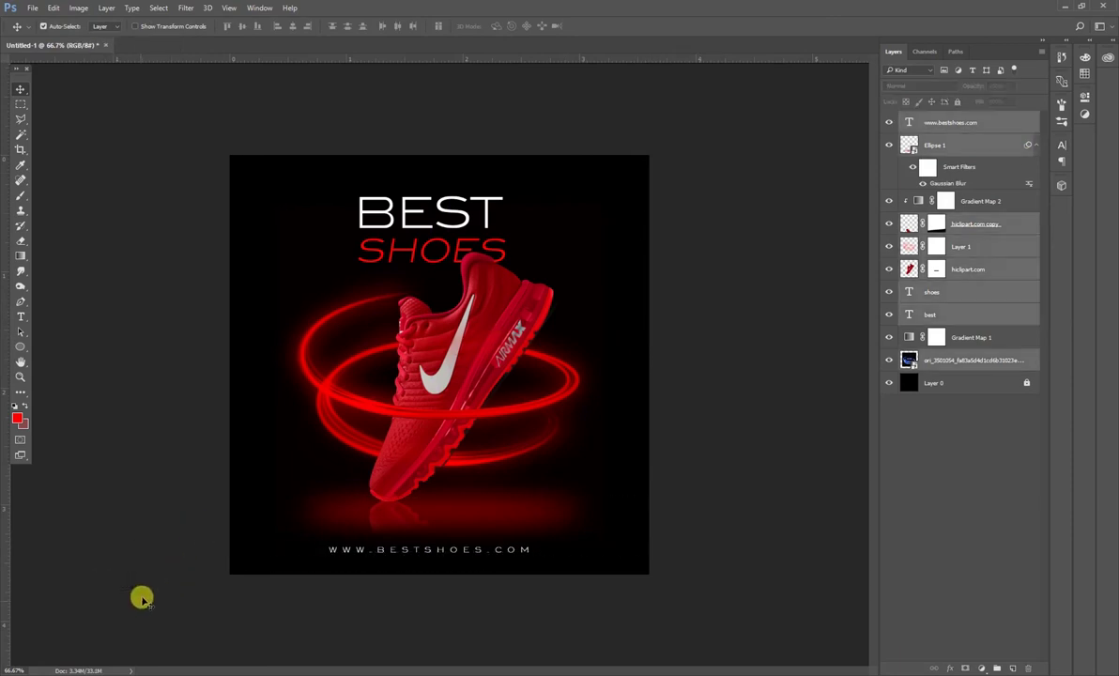
pyautogui.moveTo(446, 329); pyautogui.dragTo(450, 352)
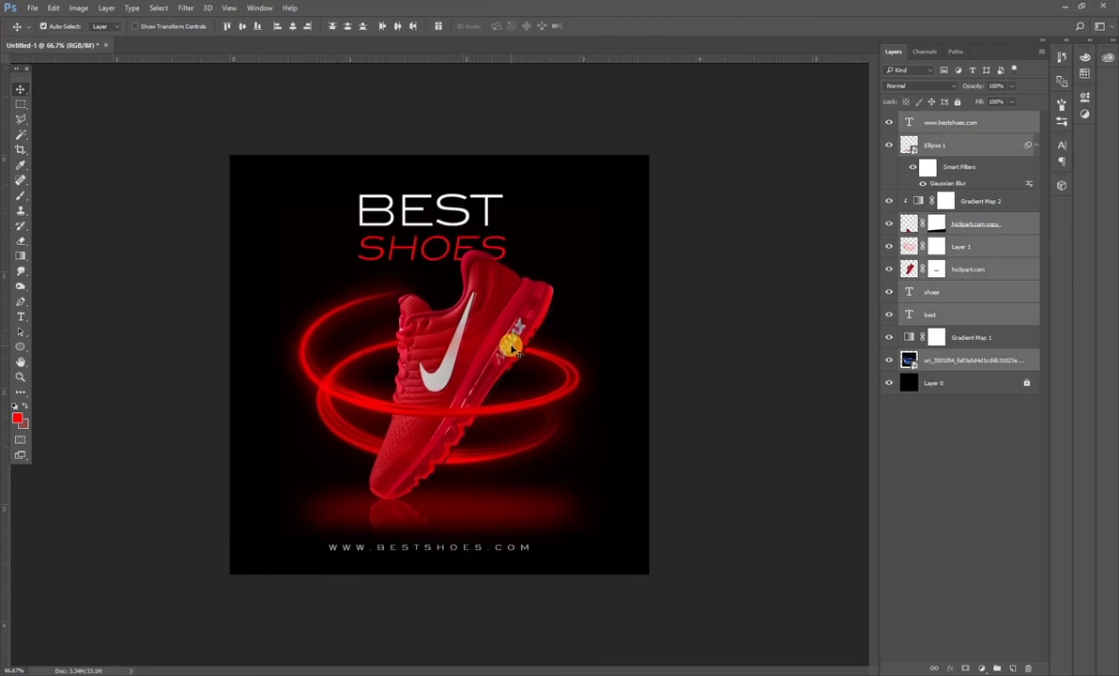
# Nudge the BEST and SHOES layers together two steps to the right
pyautogui.click(729, 311)
pyautogui.click(427, 214)
pyautogui.keyDown('shift'); pyautogui.click(403, 246); pyautogui.keyUp('shift')
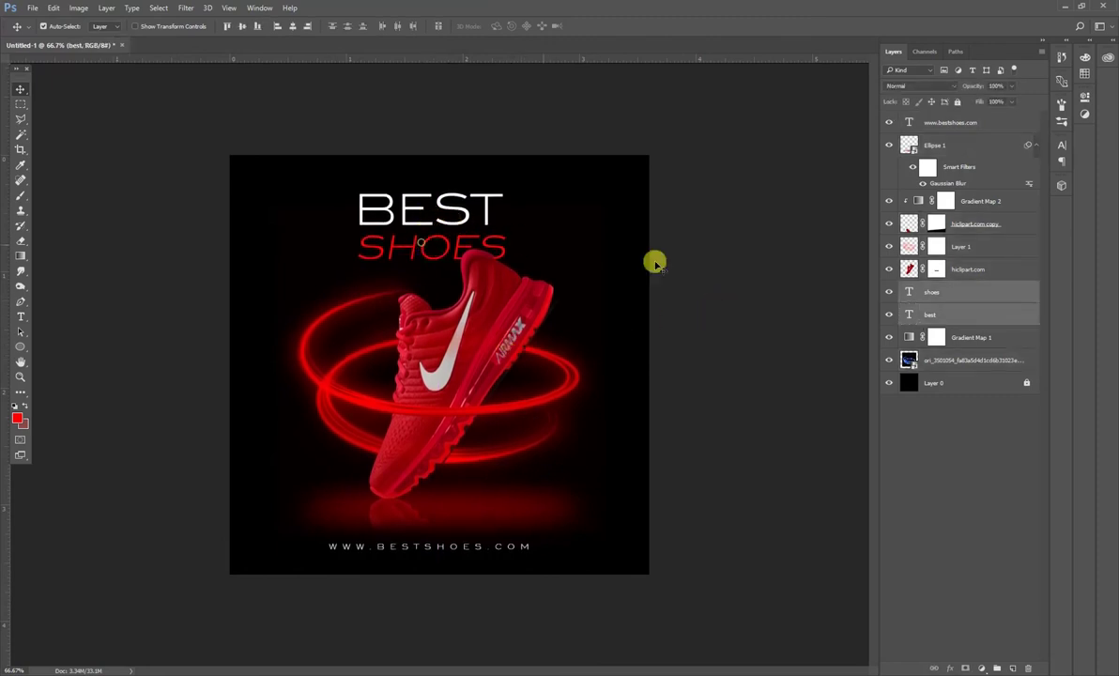
pyautogui.press('Right')
pyautogui.press('Right')
pyautogui.press('Right')
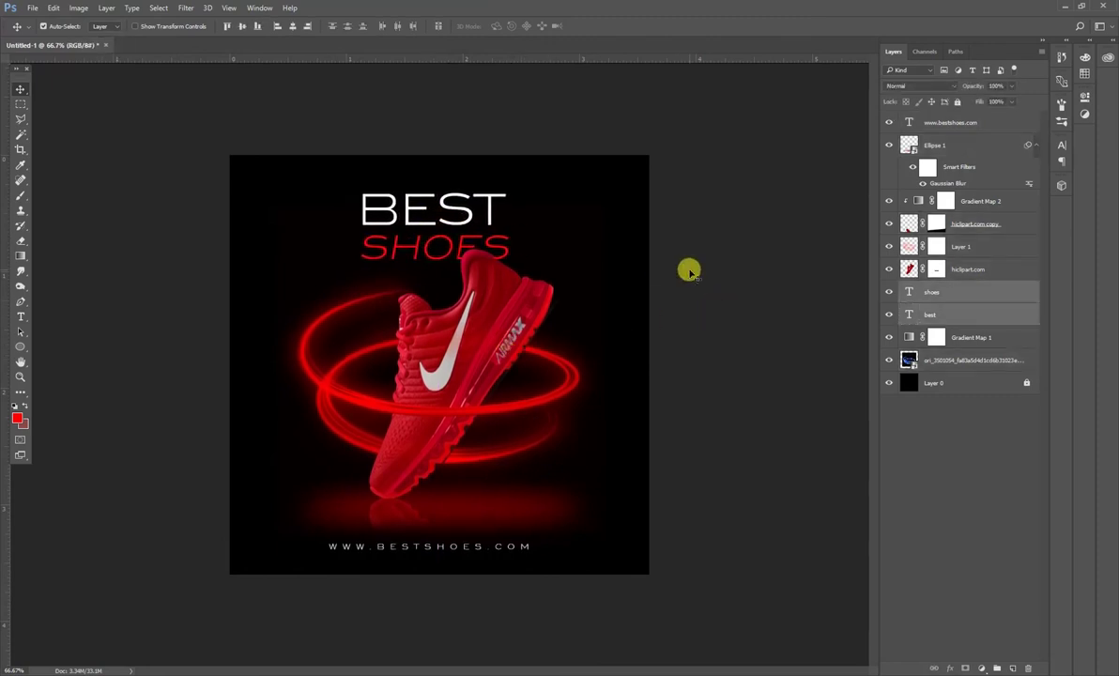
pyautogui.press('Right')
pyautogui.click(766, 331)
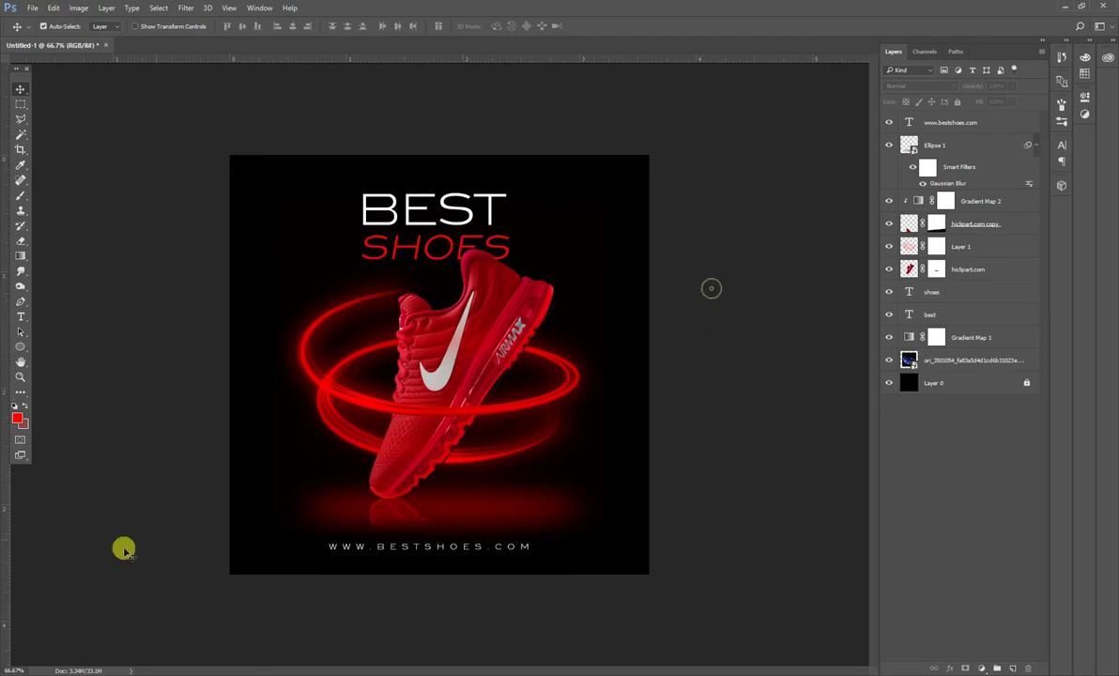
# Add a vertical guide and scale BEST to about 100.7% to line up with SHOES
pyautogui.moveTo(7, 560)
pyautogui.mouseDown()
pyautogui.moveTo(584, 299)
pyautogui.moveTo(504, 271)
pyautogui.moveTo(495, 223)
pyautogui.moveTo(503, 232)
pyautogui.mouseUp()
pyautogui.click(486, 213)
pyautogui.hotkey('ctrl', 't')
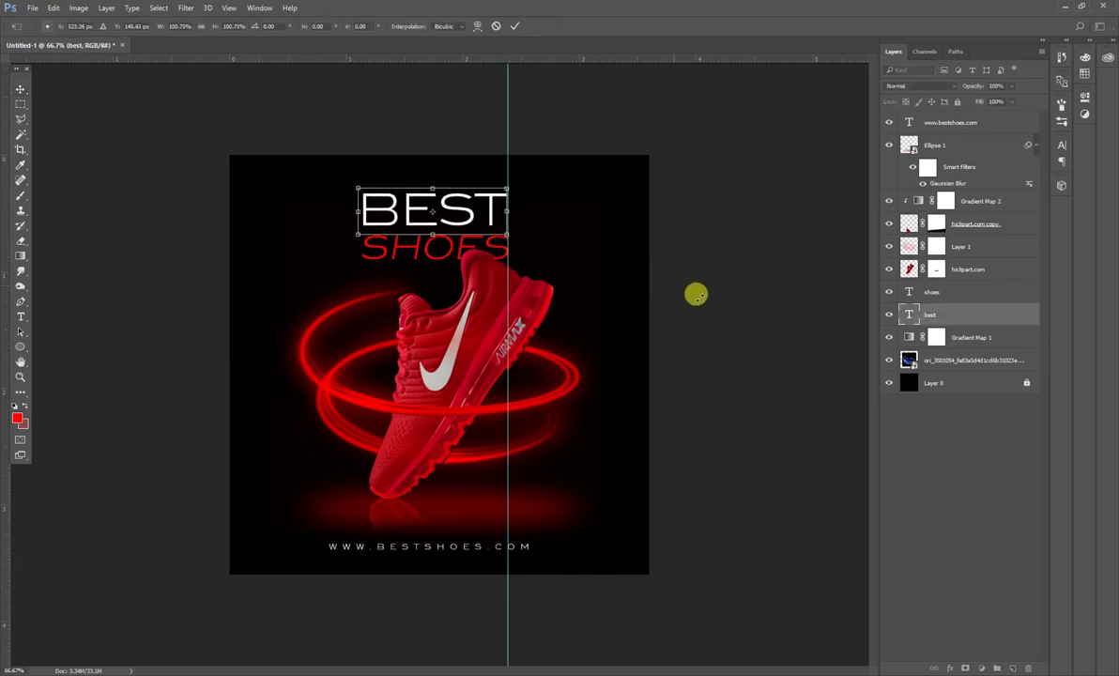
pyautogui.press('Return')
pyautogui.hotkey('ctrl', ';')
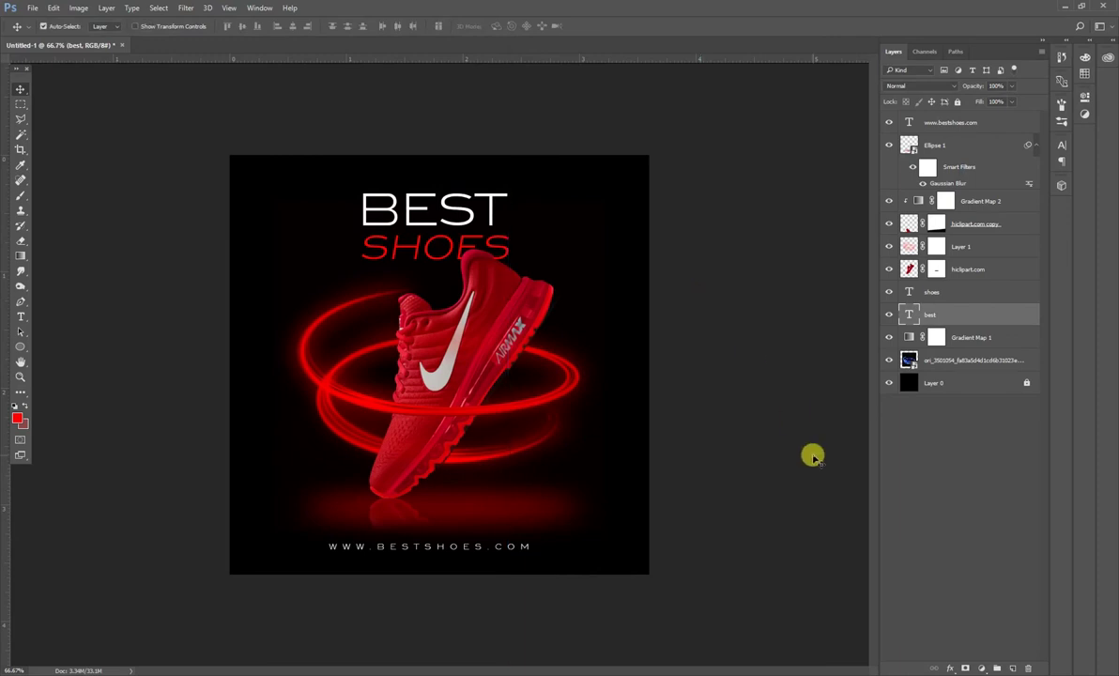
pyautogui.click(813, 457)
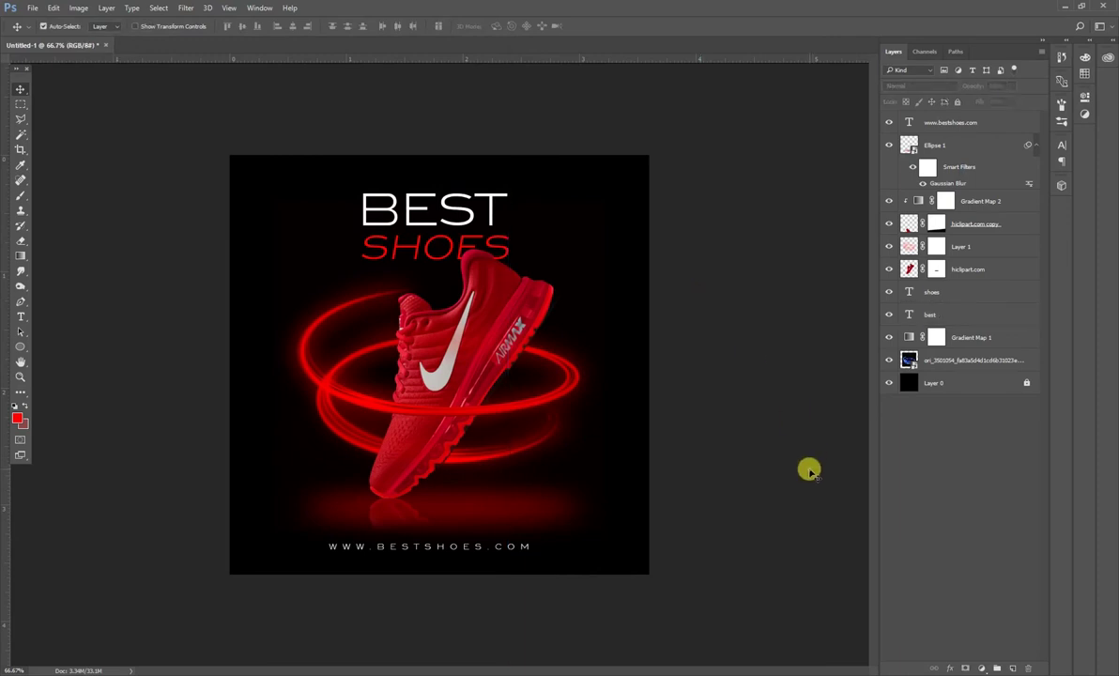